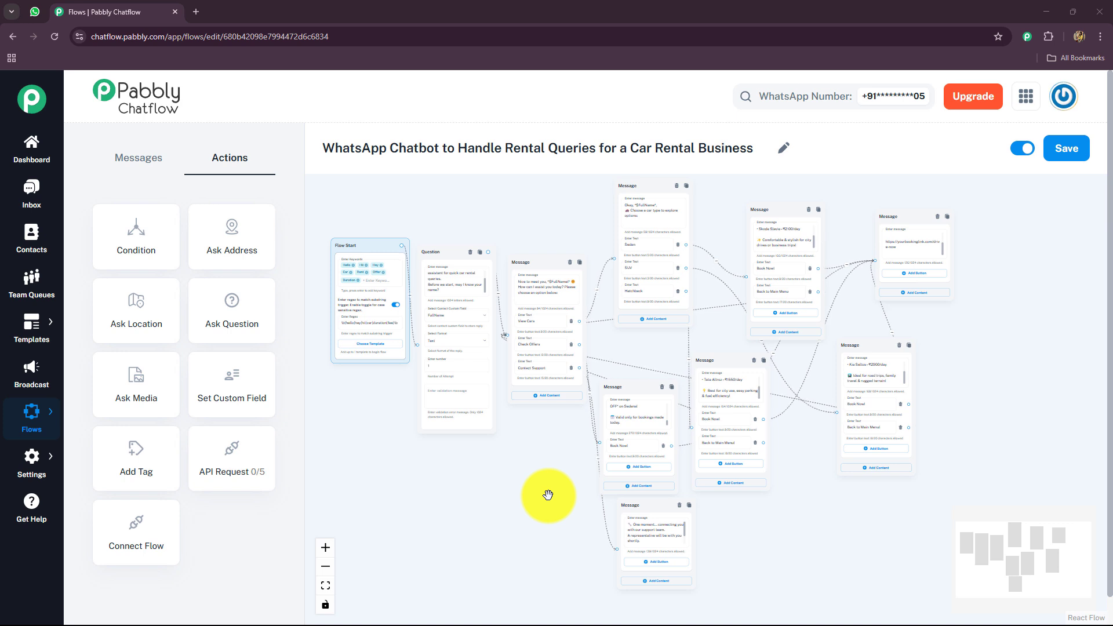
- Switch to WhatsApp Web, send "Hii, I want to rent a car" to the Pabbly Chatflow chat, and reply with the customer's name
{"action": "left_click", "coordinate": [35, 12]}
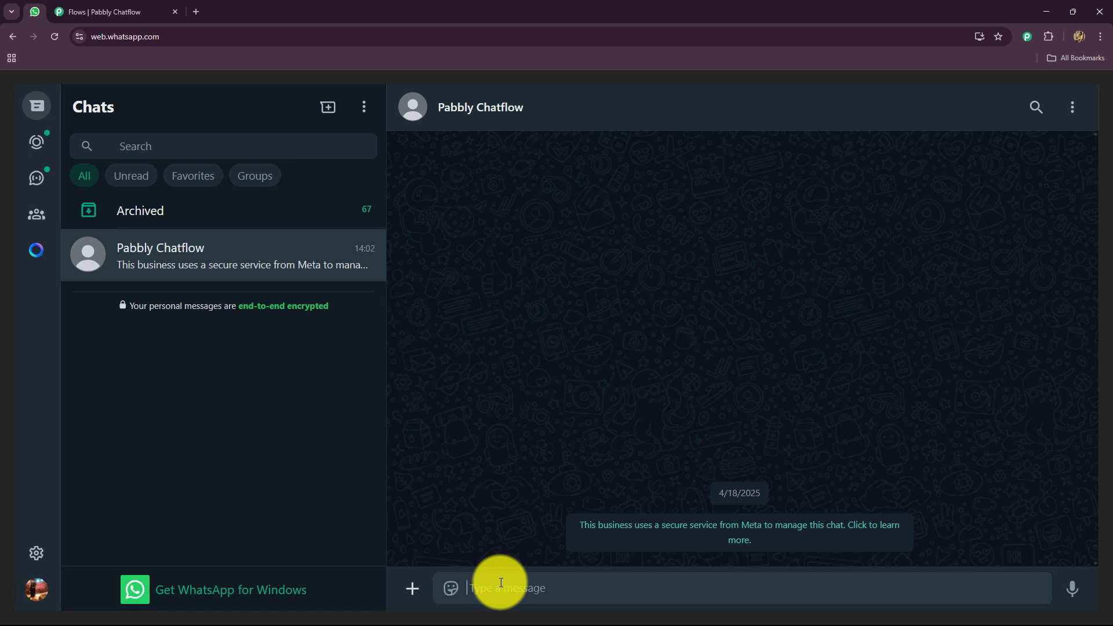
{"action": "type", "text": "Hii, I want to rent a car"}
{"action": "key", "text": "Return"}
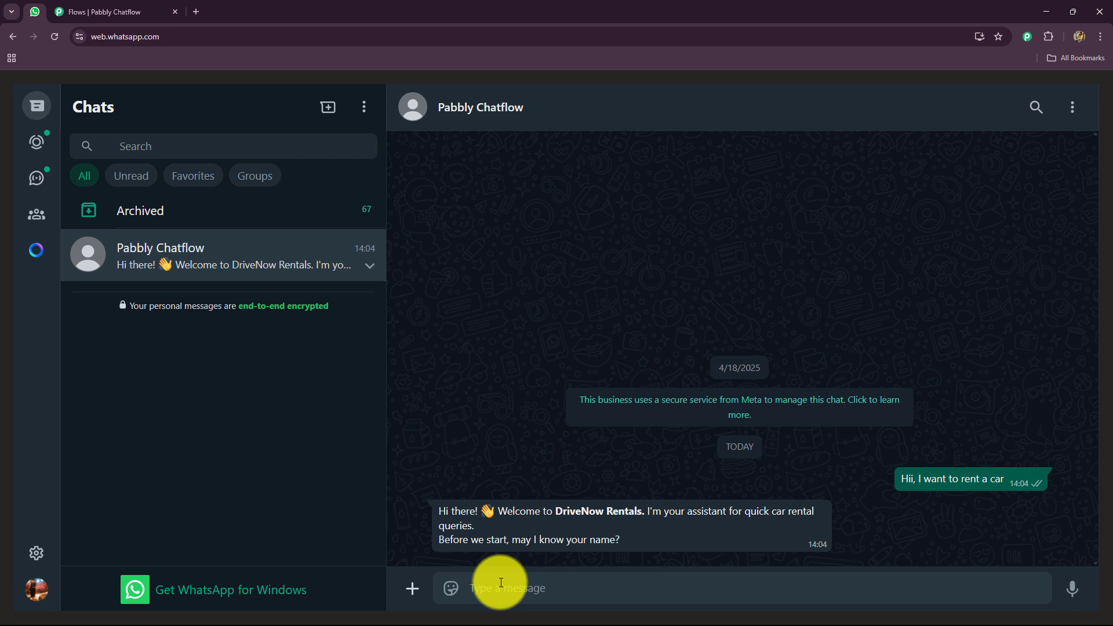
{"action": "type", "text": "Test Customer"}
{"action": "key", "text": "Return"}
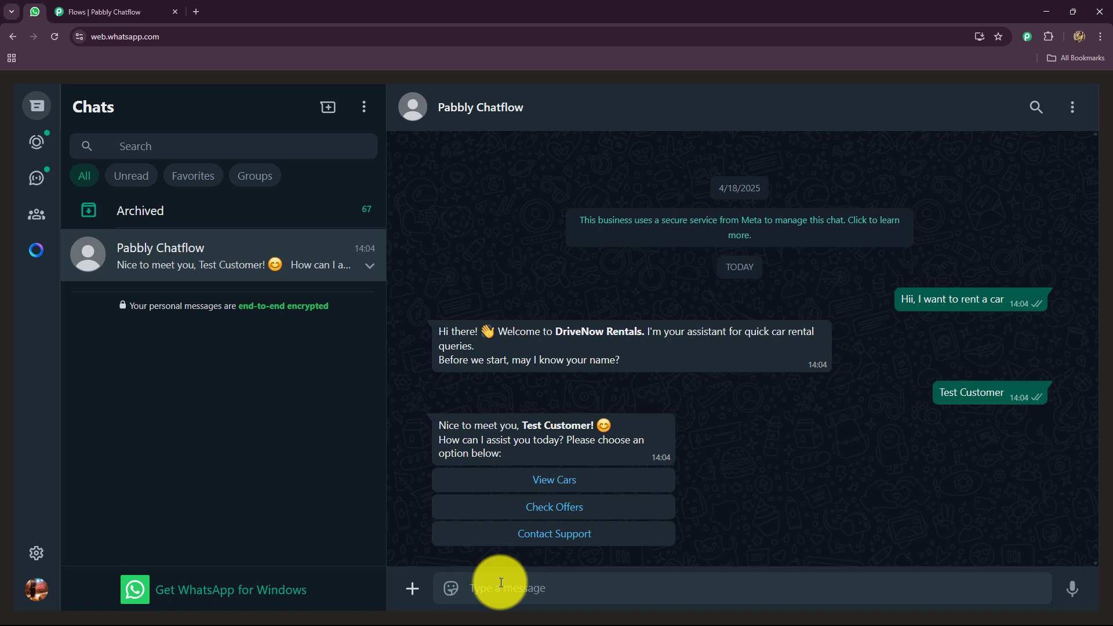
- Choose Check Offers and Book Now! in the chatbot's replies, and return to the car rental flow in Pabbly Chatflow
{"action": "left_click", "coordinate": [530, 510]}
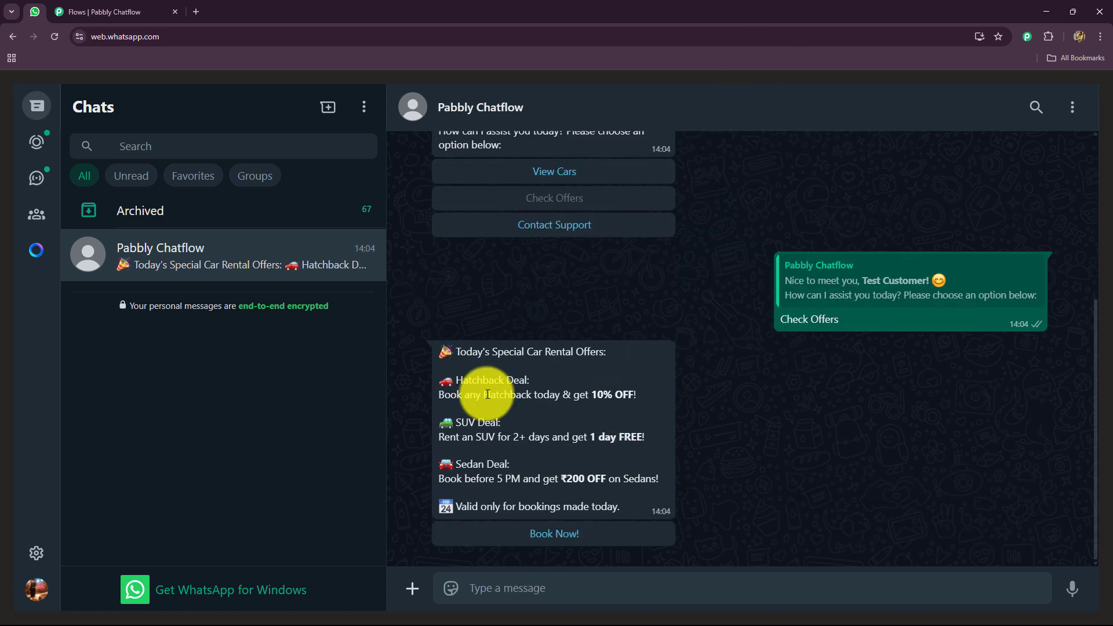
{"action": "left_click", "coordinate": [542, 534]}
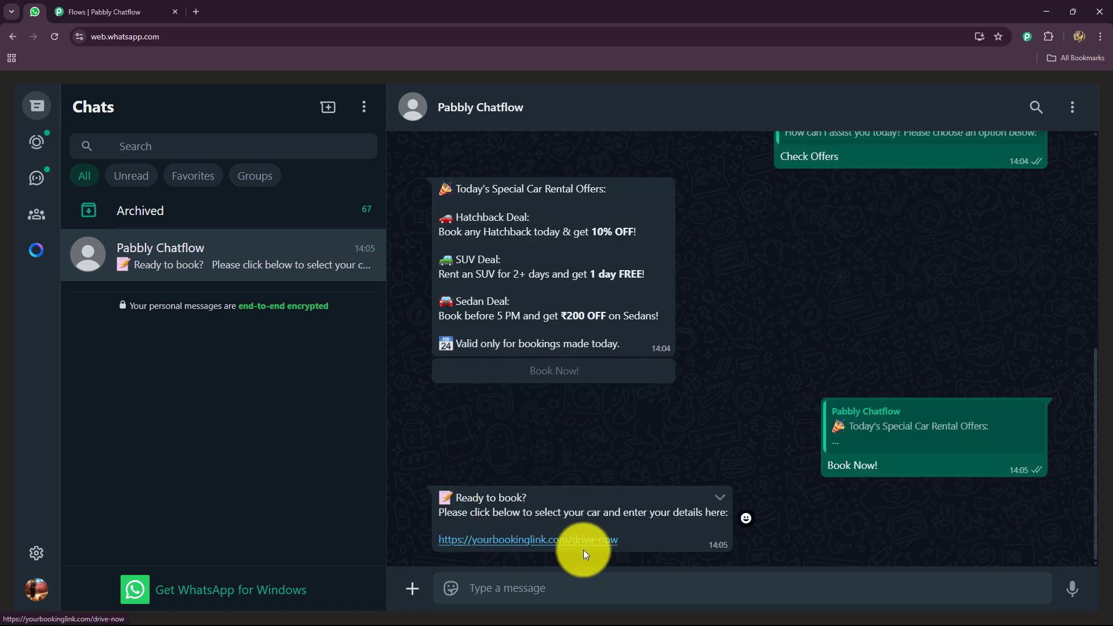
{"action": "left_click", "coordinate": [99, 12]}
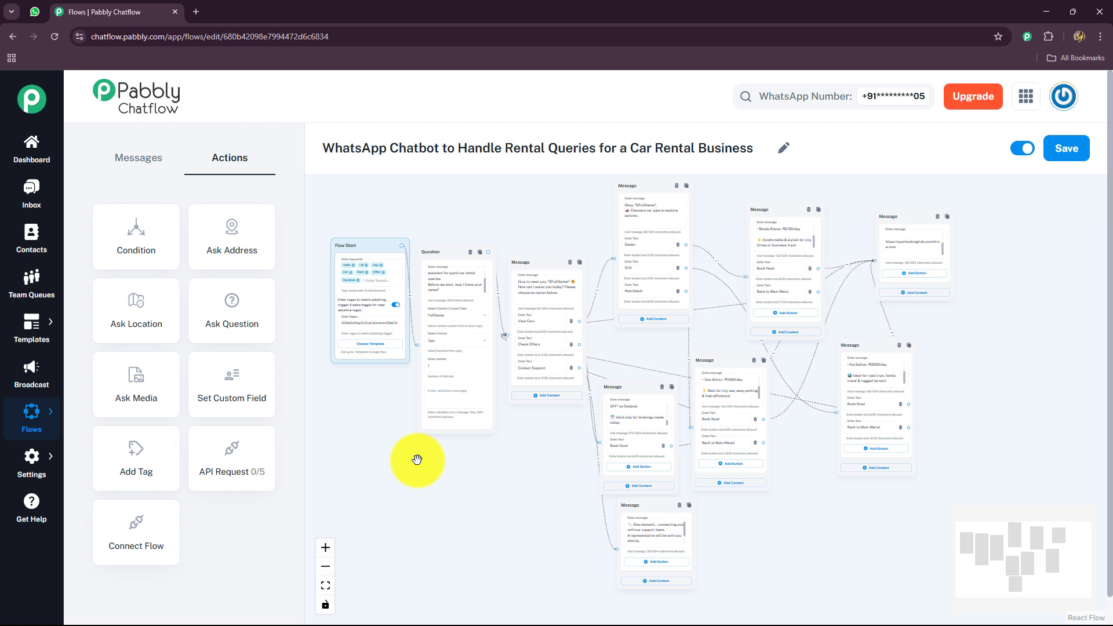
- Open the Pabbly Chatflow website at pabbly.com/chatflow
{"action": "left_click", "coordinate": [112, 35]}
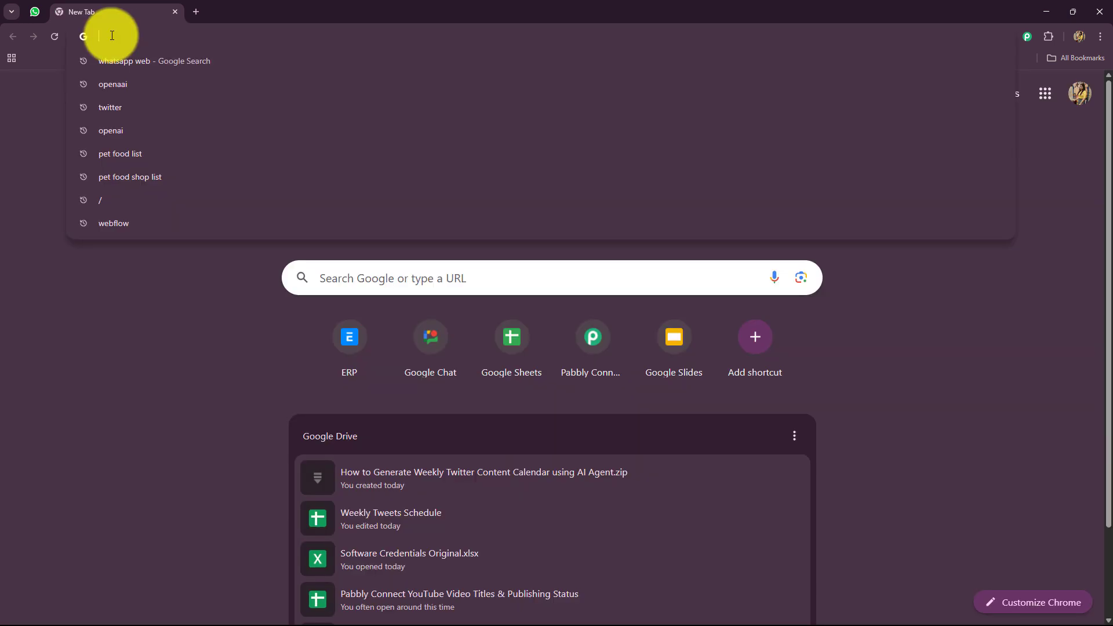
{"action": "type", "text": "pabbly.com/connect"}
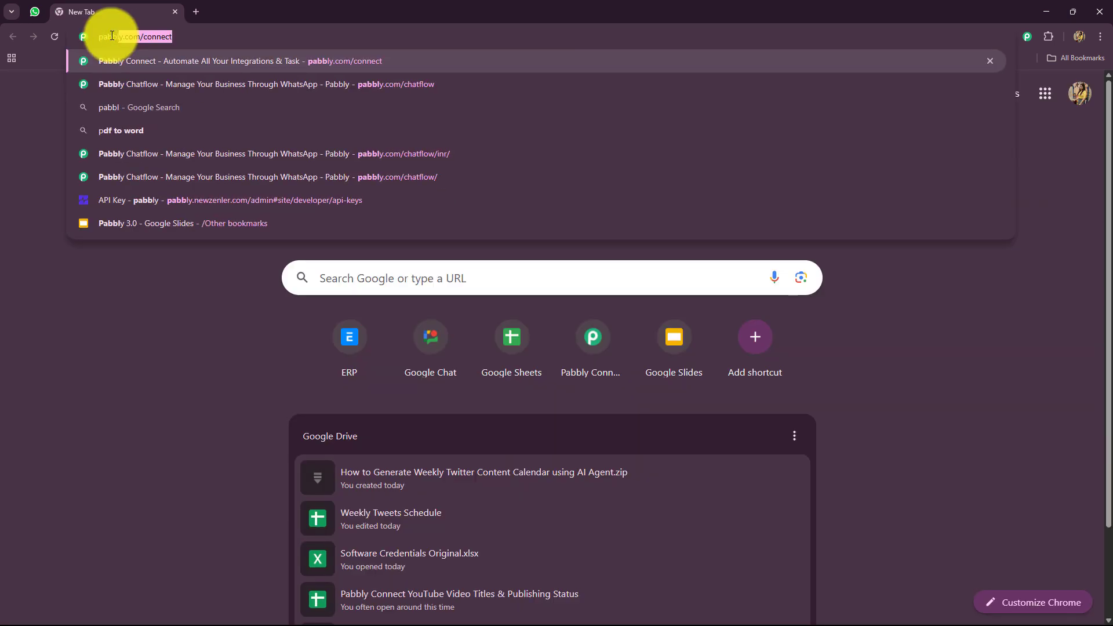
{"action": "left_click", "coordinate": [123, 92]}
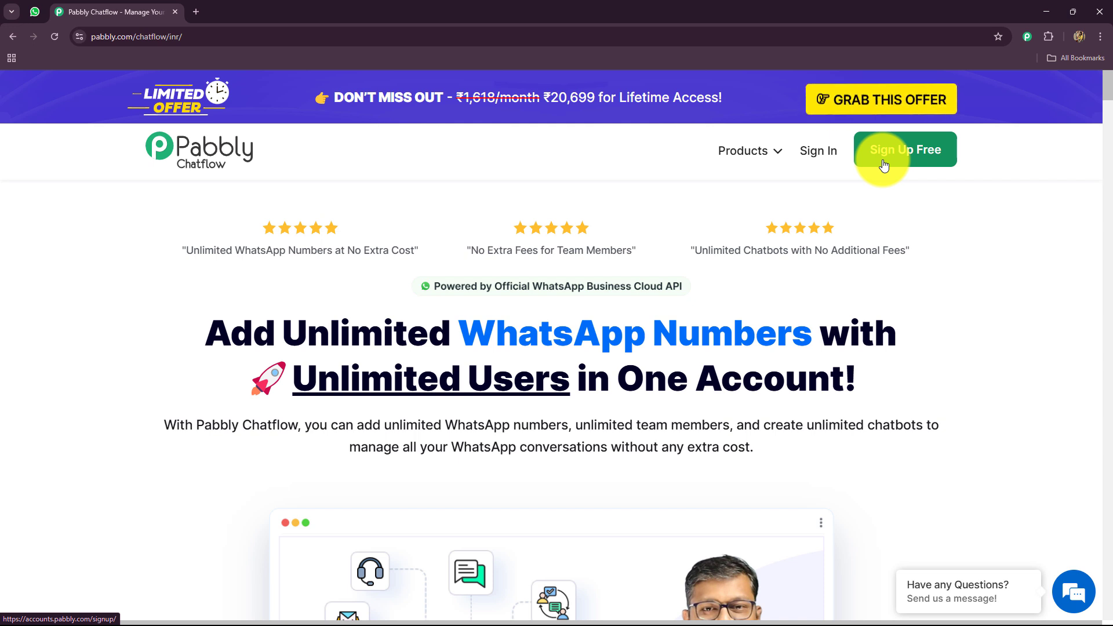
- Examine the landing page's headline and its feature sections
{"action": "left_click_drag", "start_coordinate": [194, 330], "coordinate": [946, 390]}
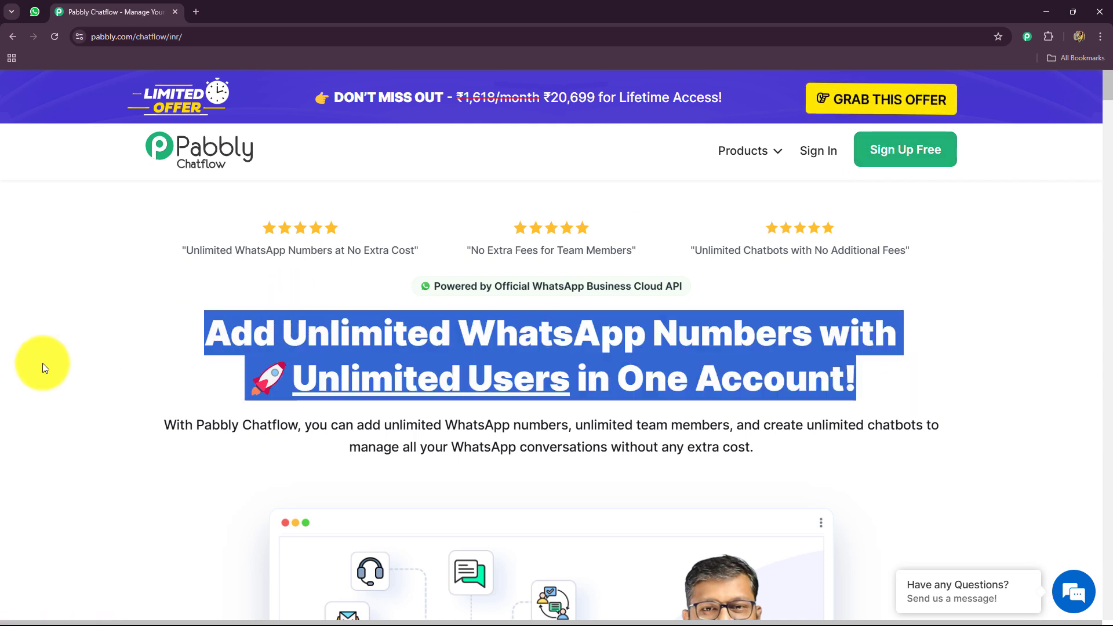
{"action": "left_click", "coordinate": [91, 353]}
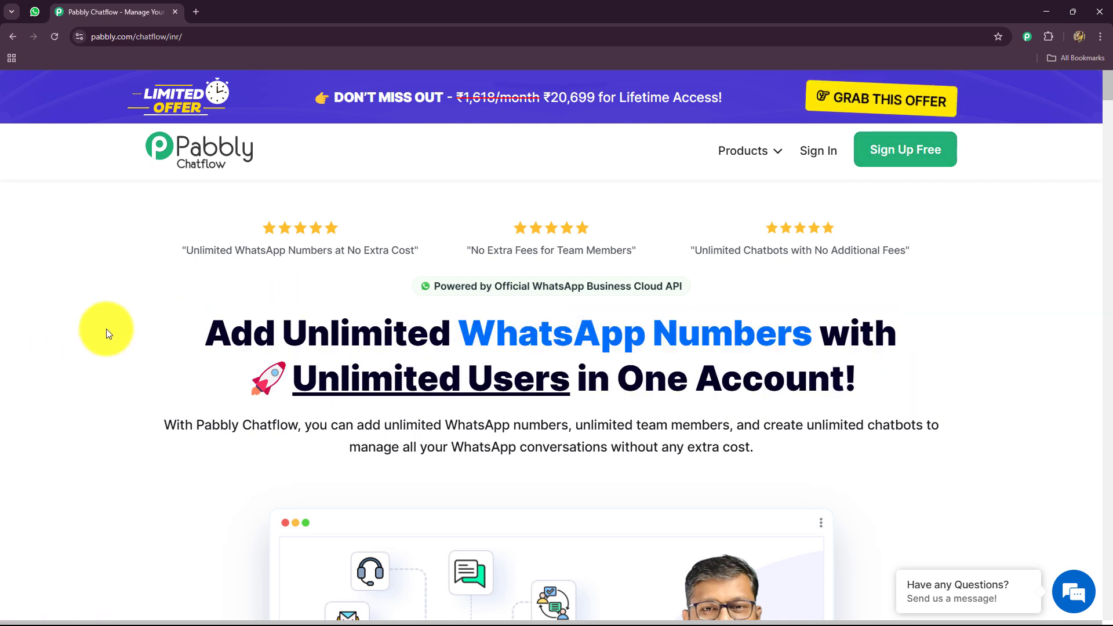
{"action": "scroll", "coordinate": [131, 332], "scroll_direction": "down", "scroll_amount": 5}
{"action": "scroll", "coordinate": [132, 332], "scroll_direction": "down", "scroll_amount": 15}
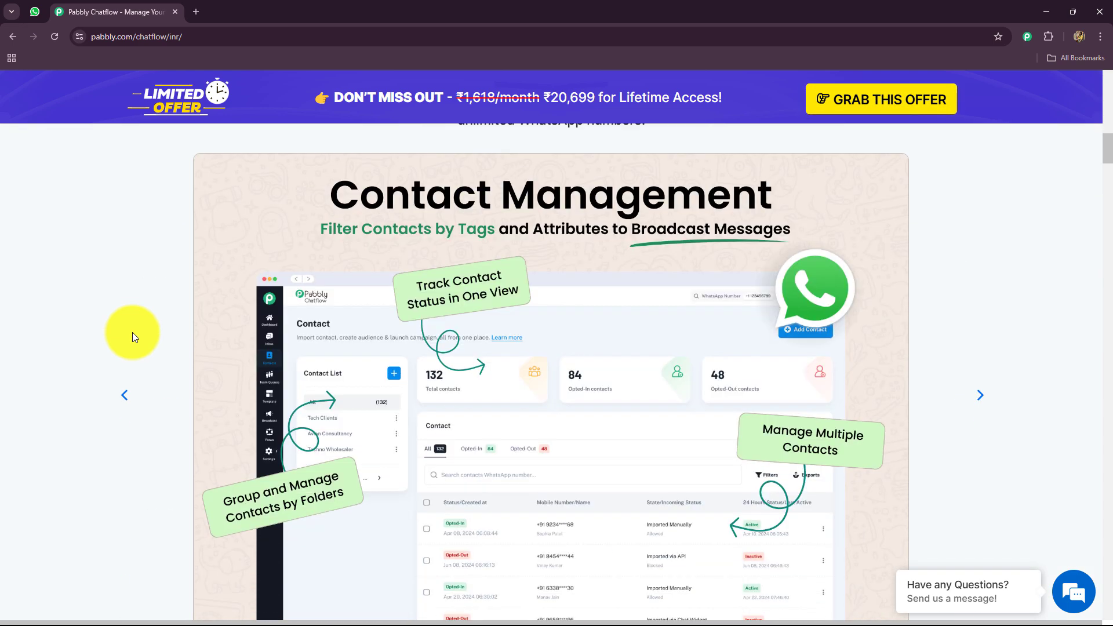
{"action": "scroll", "coordinate": [134, 342], "scroll_direction": "up", "scroll_amount": 5}
{"action": "scroll", "coordinate": [133, 342], "scroll_direction": "up", "scroll_amount": 15}
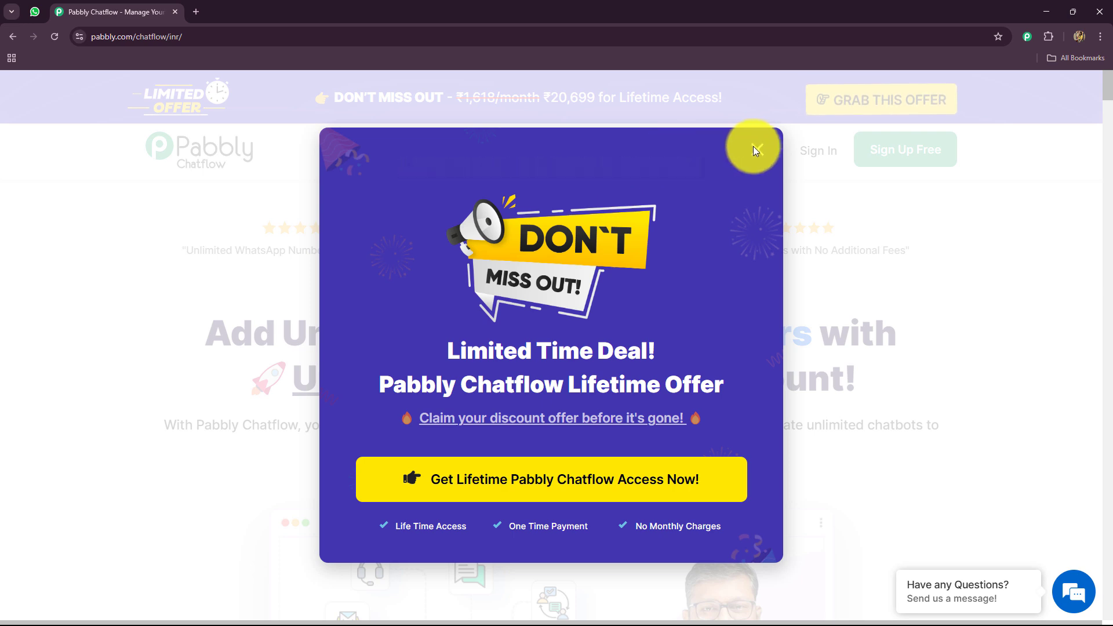
- Dismiss the lifetime offer pop-up and sign in to access the Pabbly Chatflow app
{"action": "left_click", "coordinate": [755, 134]}
{"action": "left_click", "coordinate": [808, 154]}
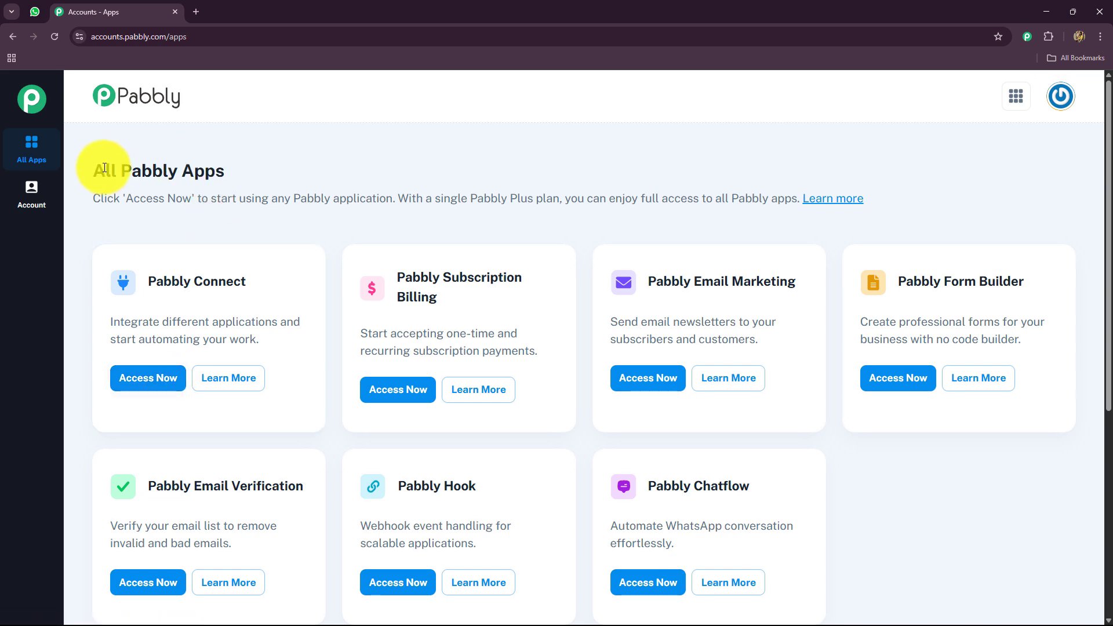
{"action": "triple_click", "coordinate": [103, 168]}
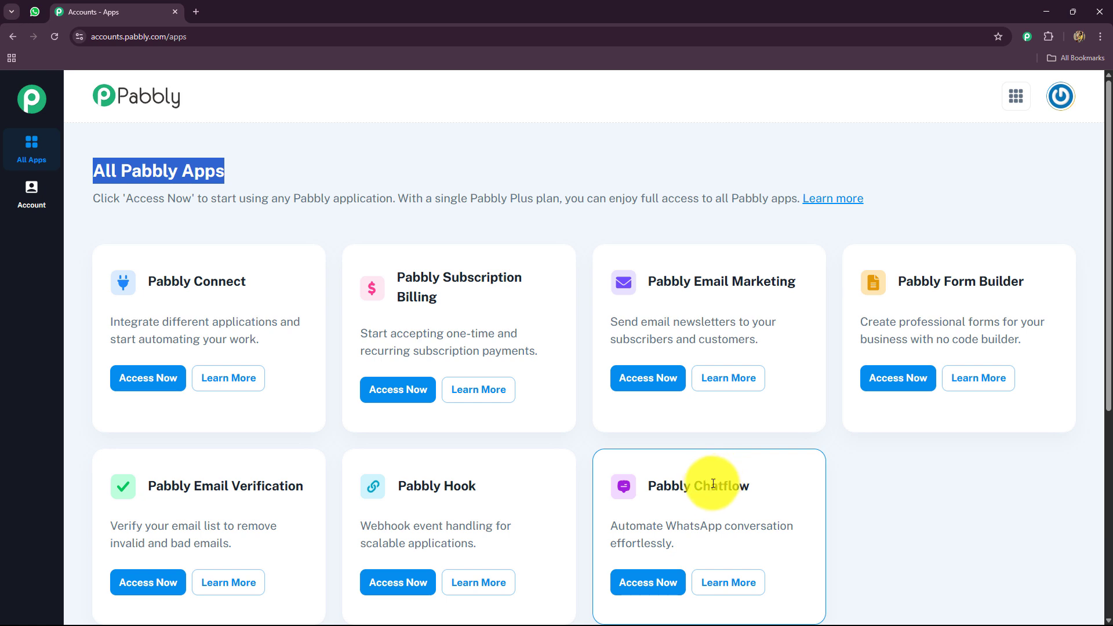
{"action": "left_click", "coordinate": [646, 488]}
{"action": "triple_click", "coordinate": [645, 485]}
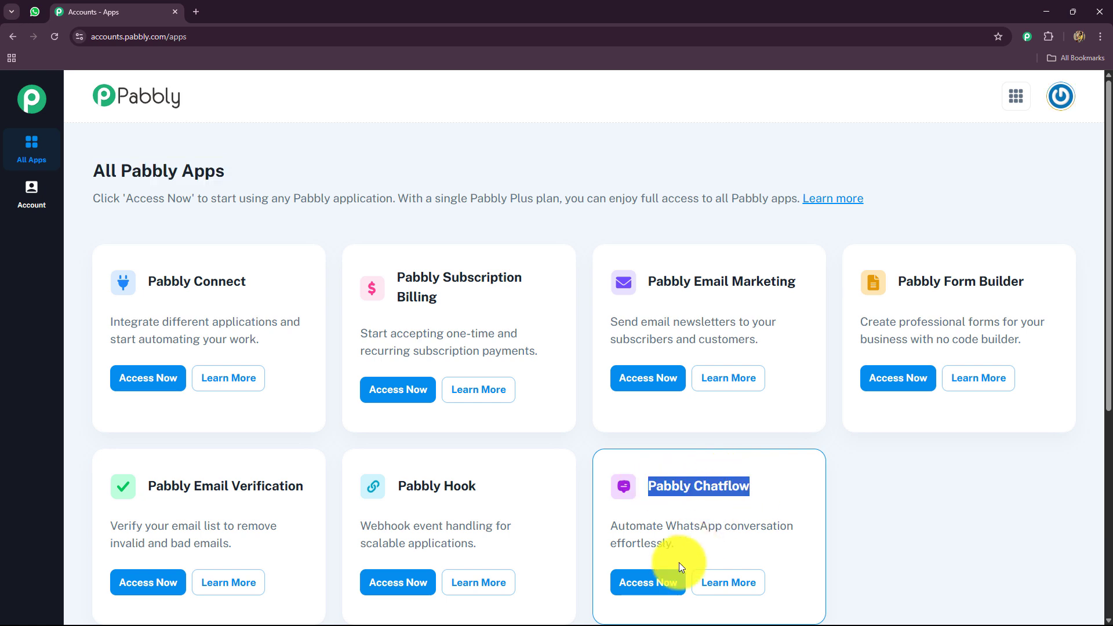
{"action": "left_click", "coordinate": [648, 579]}
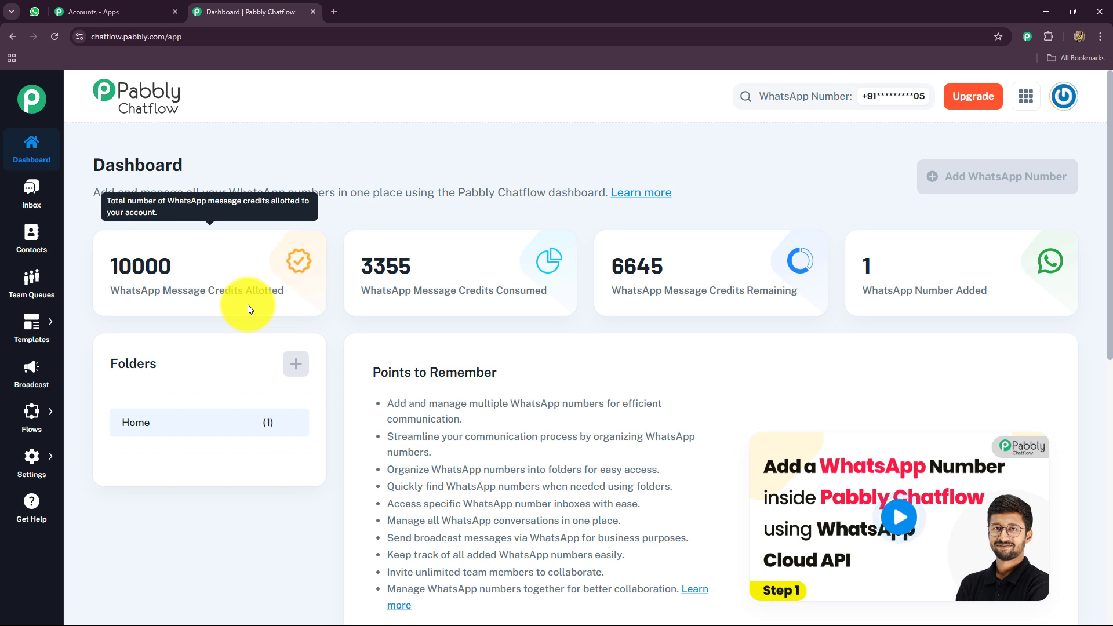
- Examine the dashboard's message credit cards and read through the first contact's conversation in the inbox
{"action": "mouse_move", "coordinate": [502, 317]}
{"action": "mouse_move", "coordinate": [669, 306]}
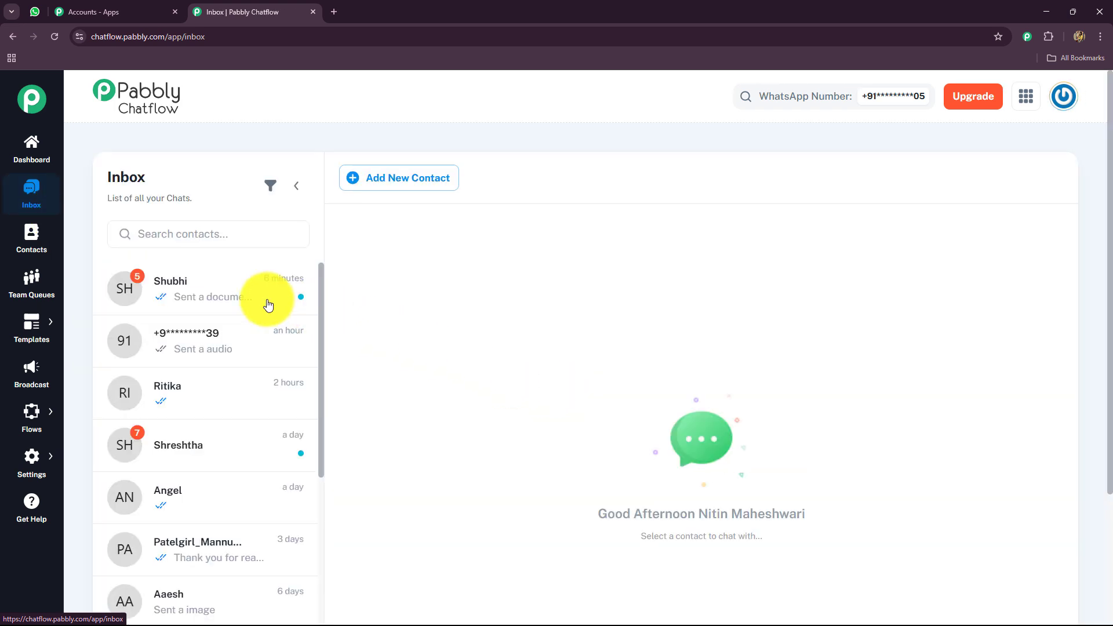
{"action": "left_click", "coordinate": [253, 302]}
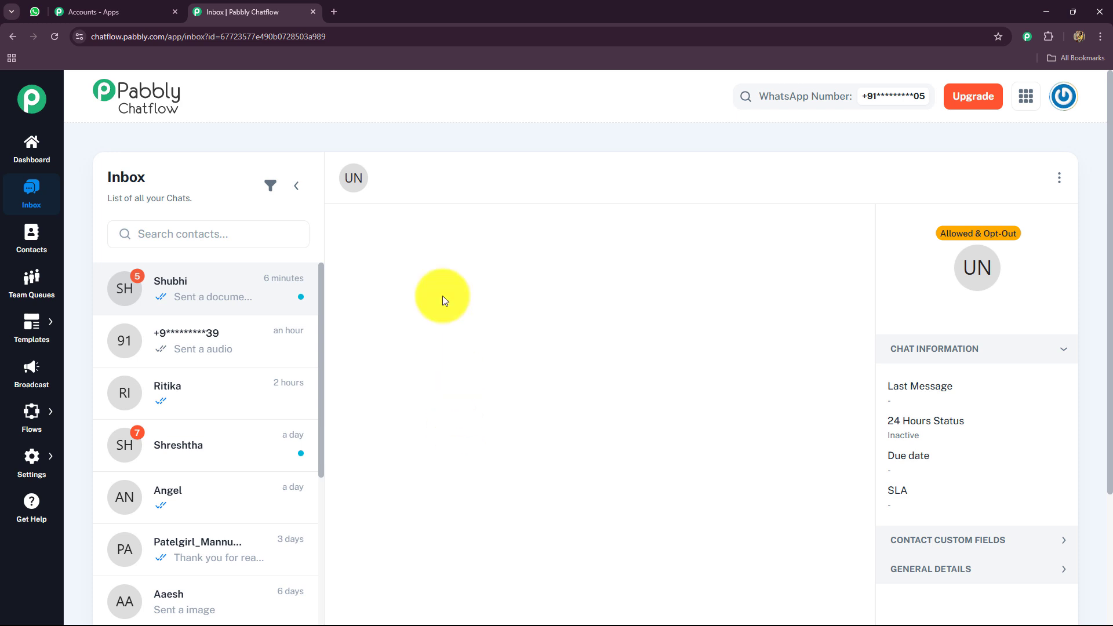
{"action": "scroll", "coordinate": [545, 460], "scroll_direction": "up", "scroll_amount": 5}
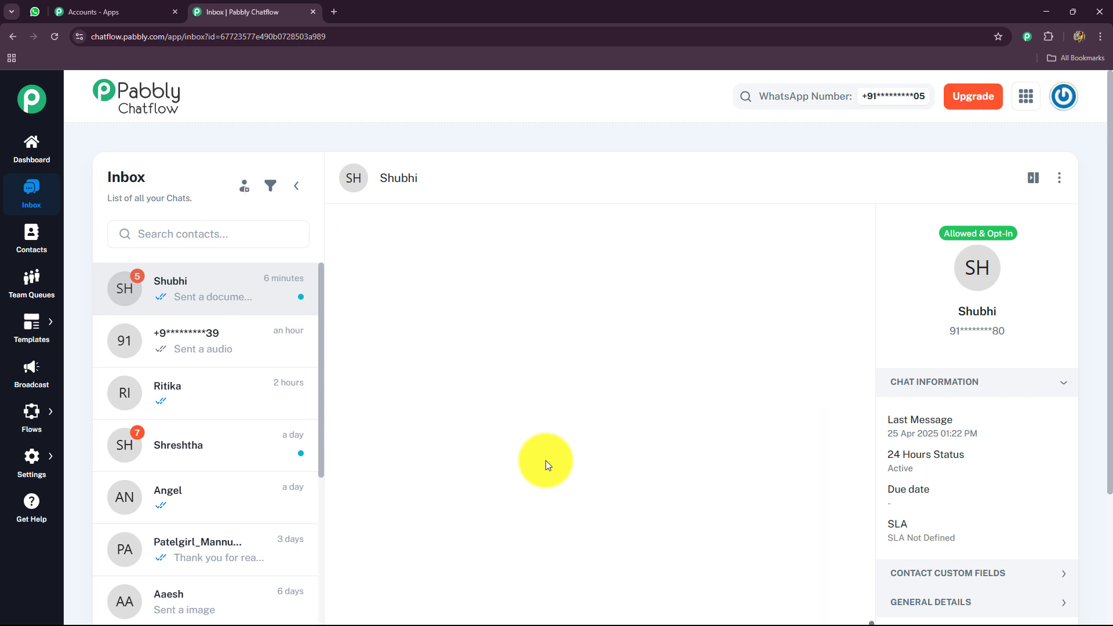
{"action": "mouse_move", "coordinate": [587, 370]}
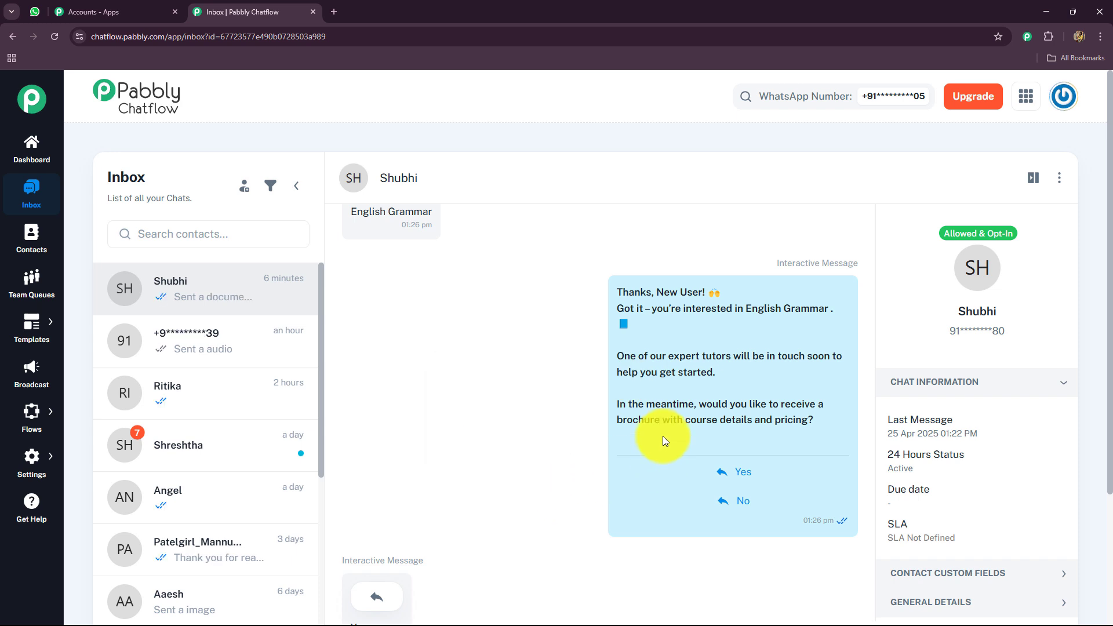
{"action": "scroll", "coordinate": [667, 413], "scroll_direction": "down", "scroll_amount": 5}
{"action": "mouse_move", "coordinate": [644, 364]}
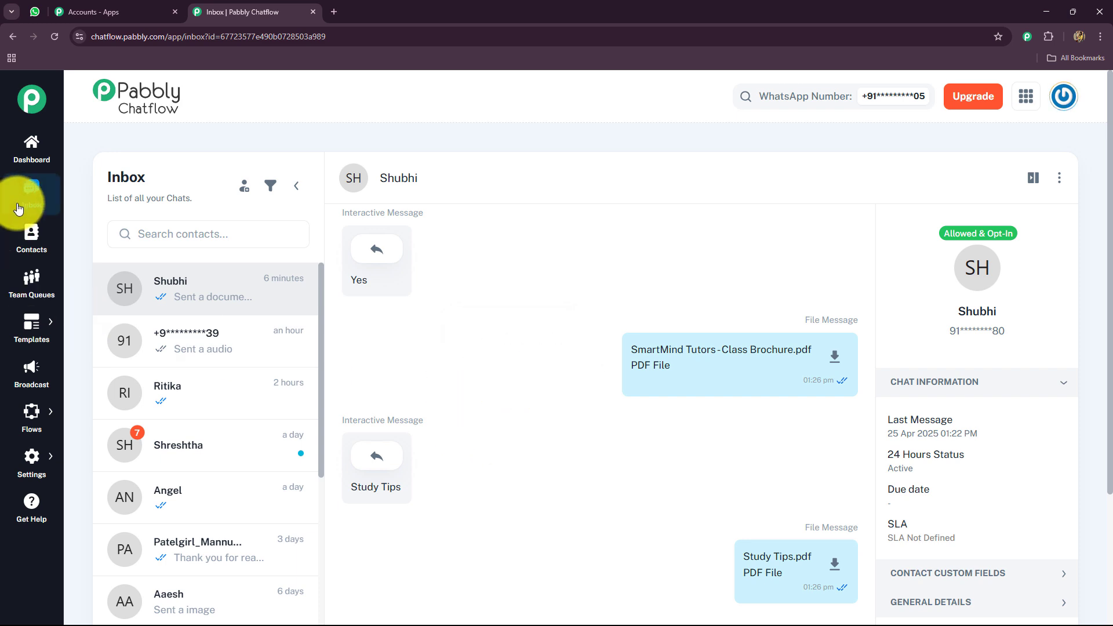
- Look through the WhatsApp contacts list and view the team queues
{"action": "left_click", "coordinate": [30, 233]}
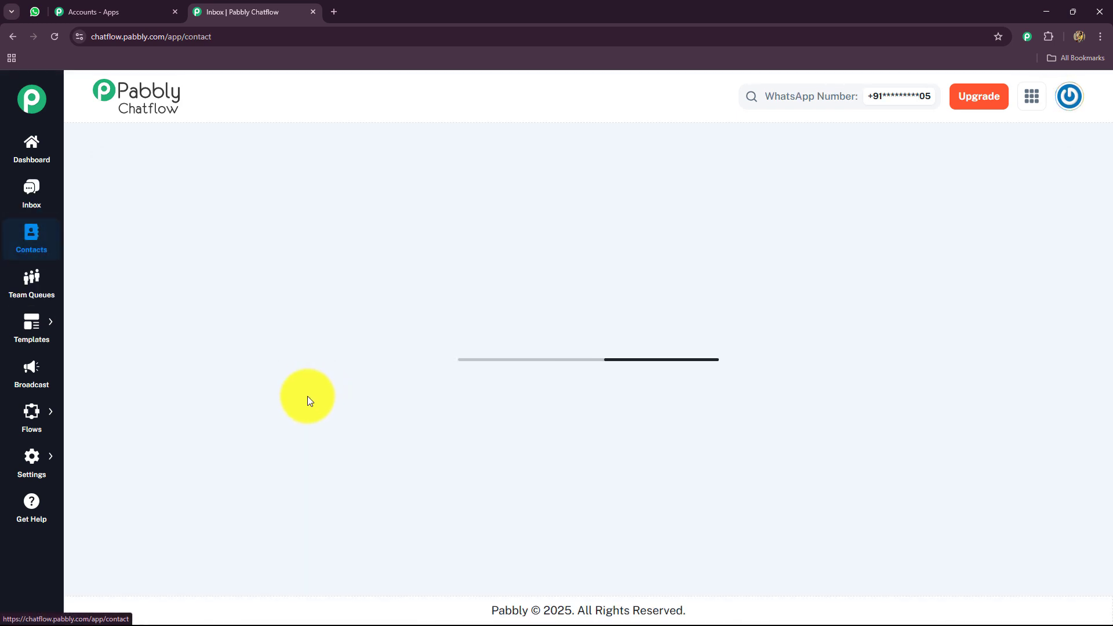
{"action": "scroll", "coordinate": [583, 406], "scroll_direction": "down", "scroll_amount": 10}
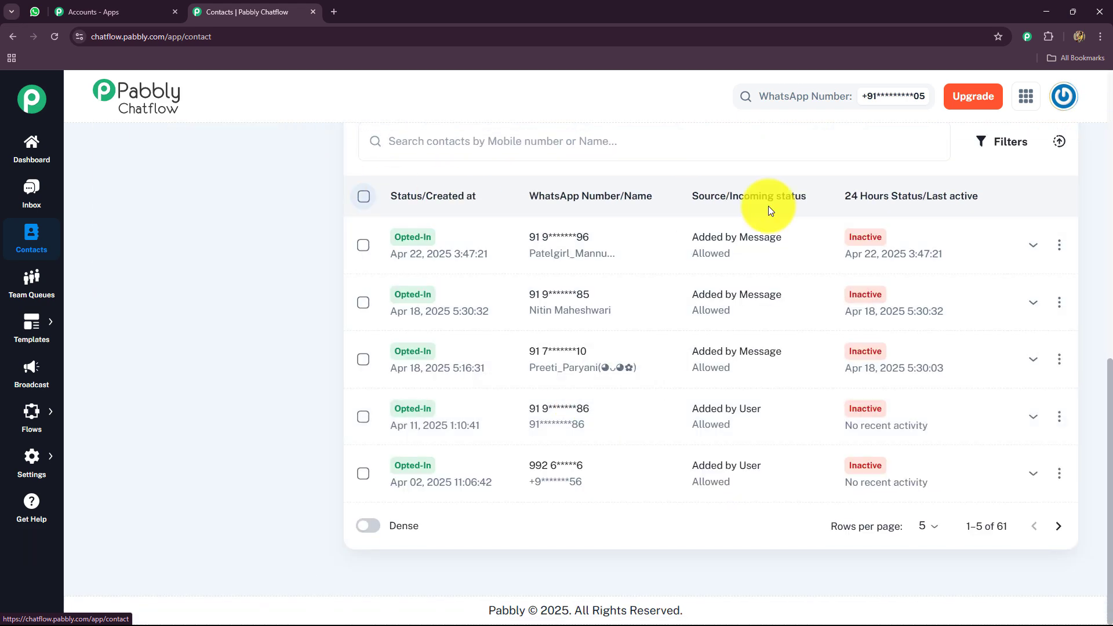
{"action": "scroll", "coordinate": [621, 445], "scroll_direction": "up", "scroll_amount": 3}
{"action": "scroll", "coordinate": [346, 491], "scroll_direction": "down", "scroll_amount": 3}
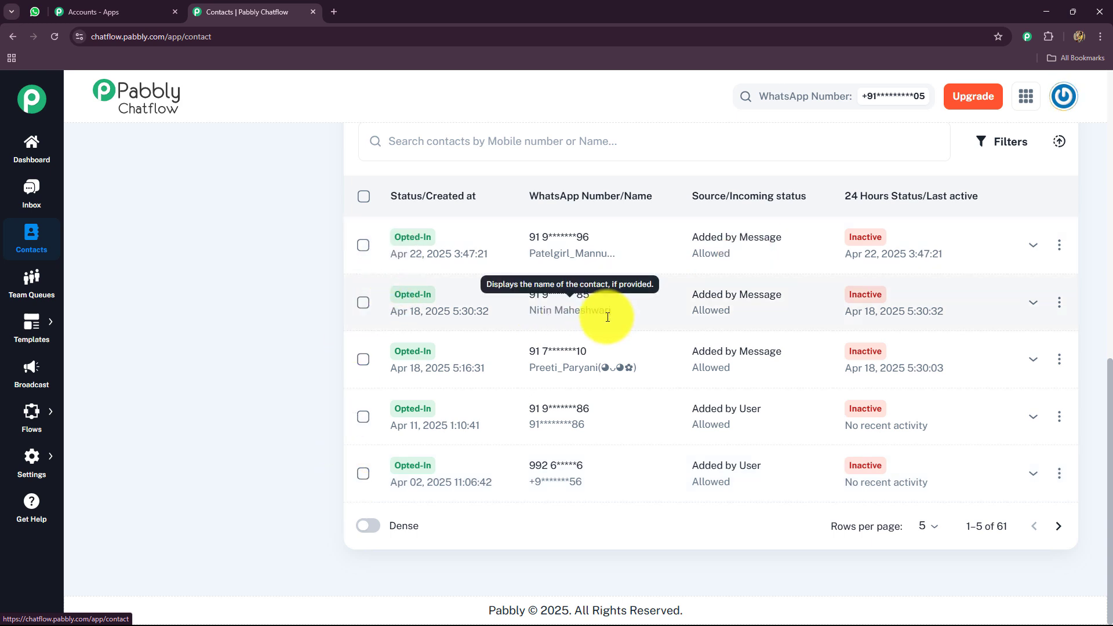
{"action": "left_click", "coordinate": [23, 287]}
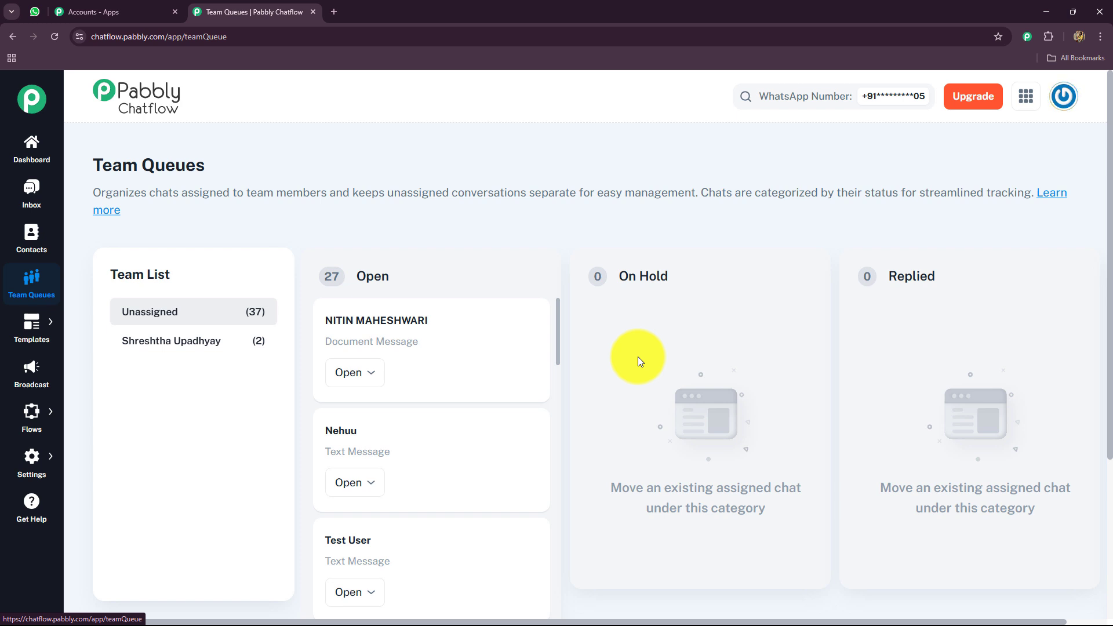
- Look through the list of message templates and the list of broadcast WhatsApp campaigns
{"action": "mouse_move", "coordinate": [36, 334]}
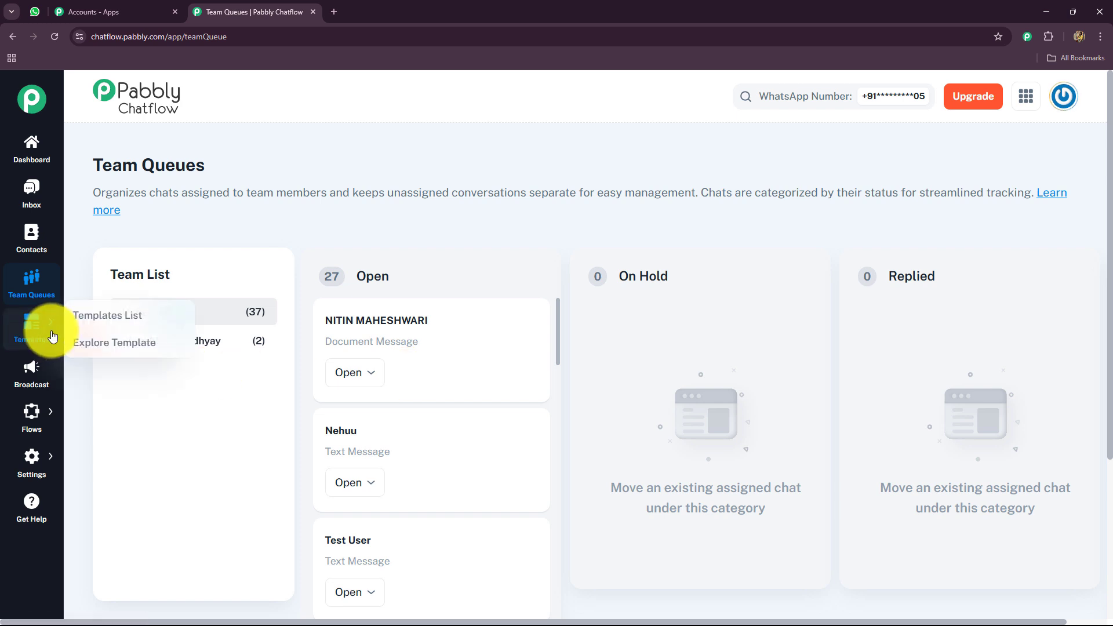
{"action": "left_click", "coordinate": [87, 317]}
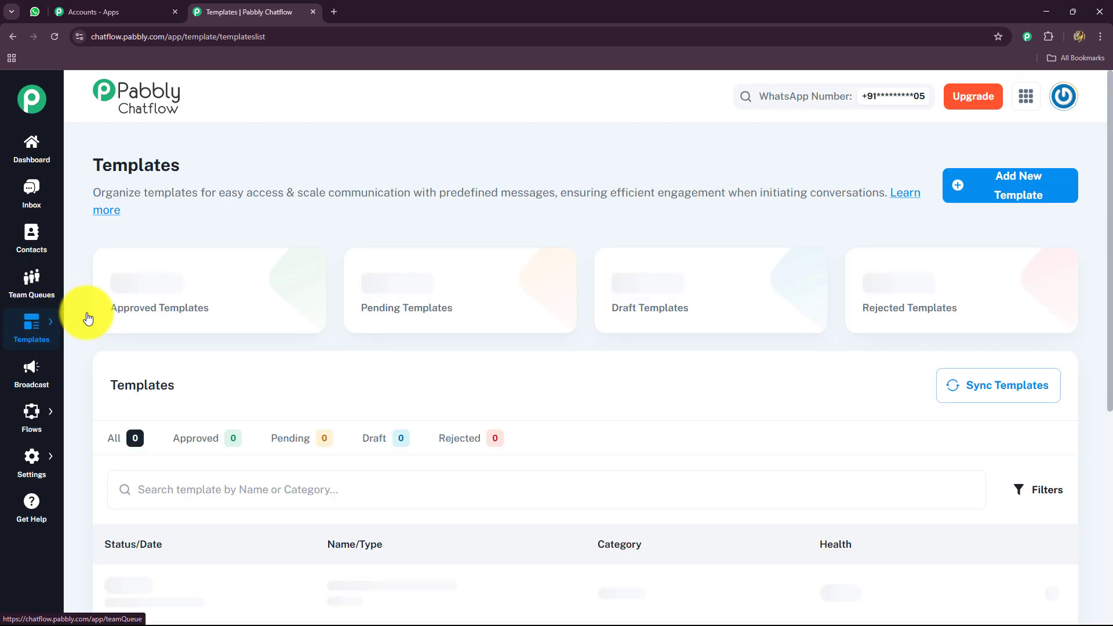
{"action": "scroll", "coordinate": [274, 402], "scroll_direction": "down", "scroll_amount": 5}
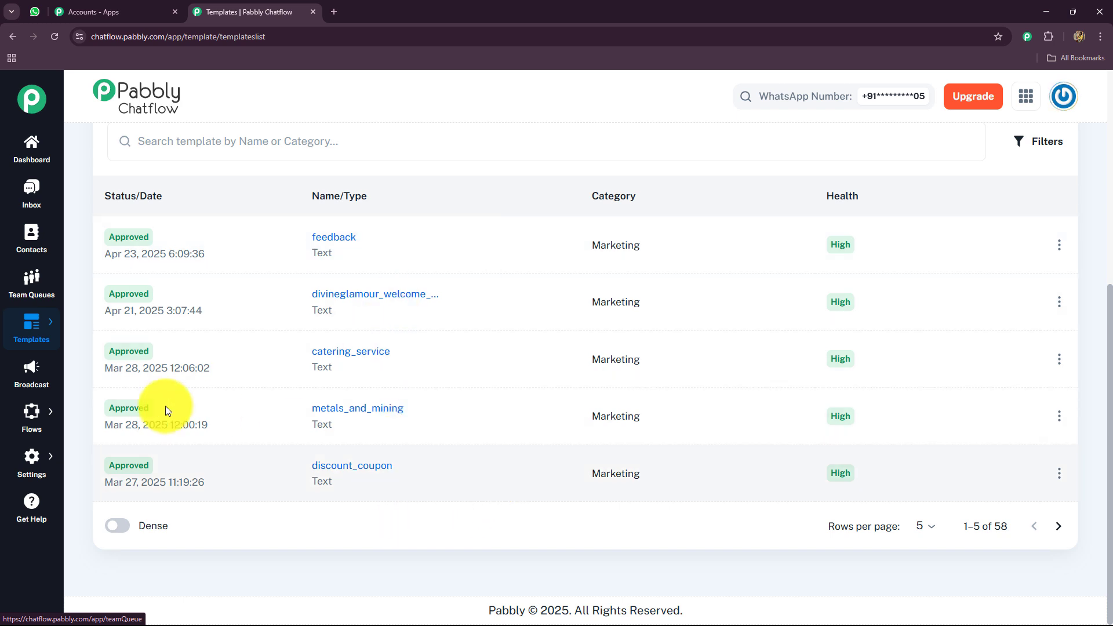
{"action": "left_click", "coordinate": [44, 383]}
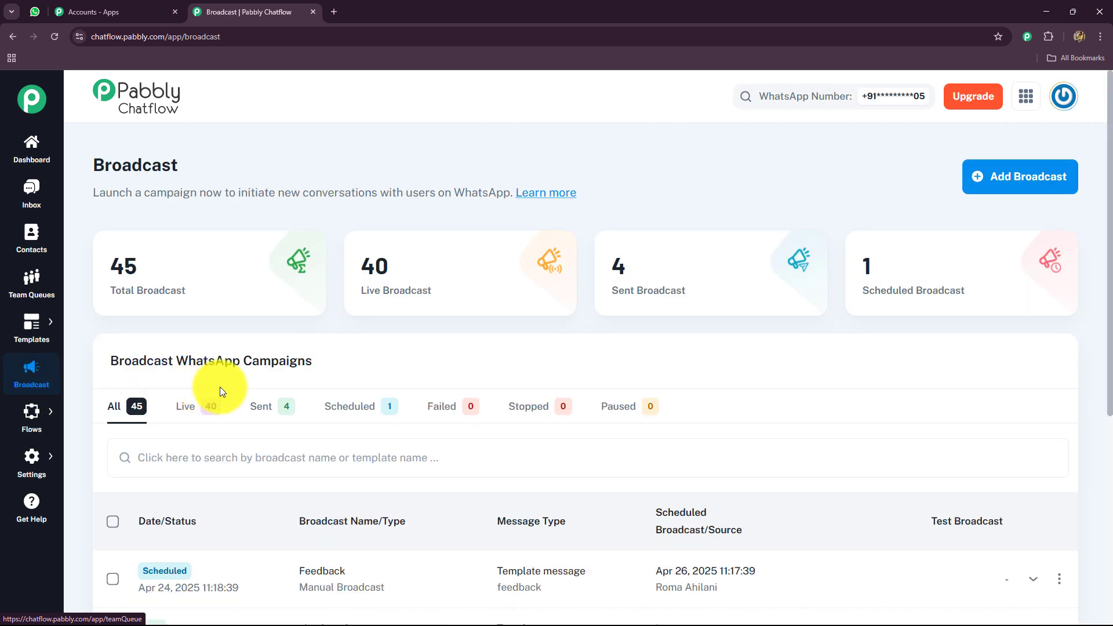
{"action": "scroll", "coordinate": [221, 383], "scroll_direction": "down", "scroll_amount": 5}
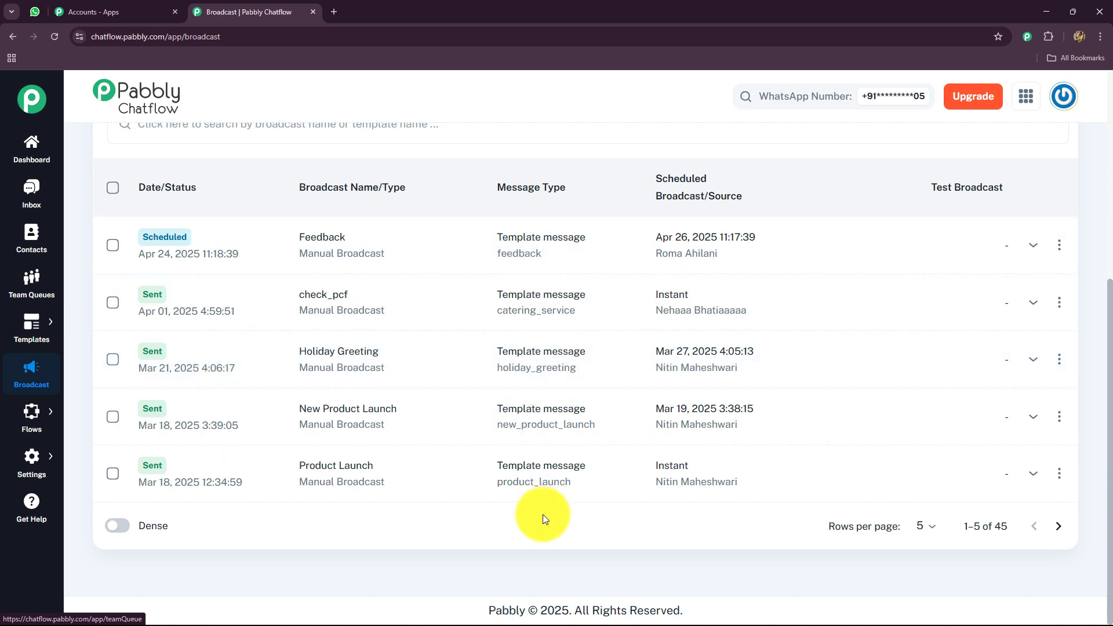
- Open the Flow Builder page and look over its list of flows
{"action": "mouse_move", "coordinate": [22, 427]}
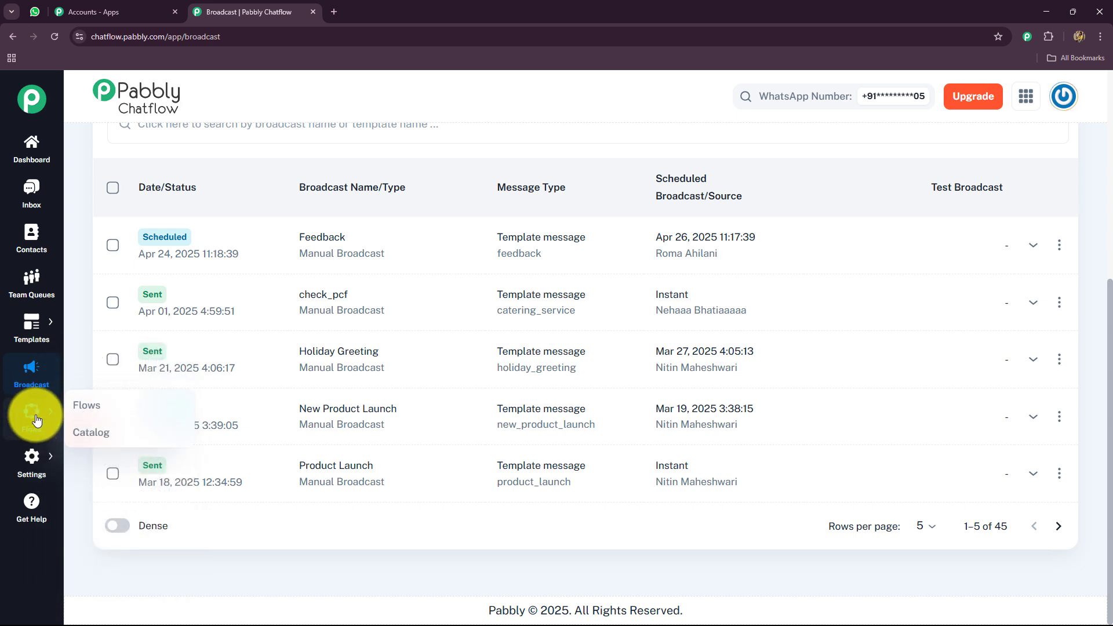
{"action": "mouse_move", "coordinate": [26, 468]}
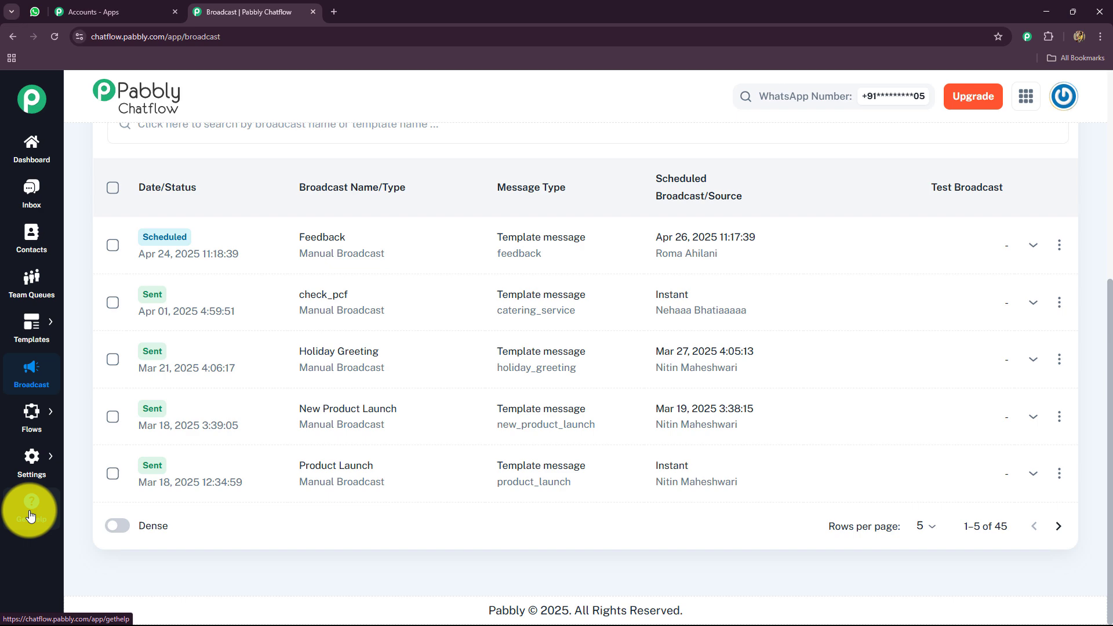
{"action": "left_click", "coordinate": [94, 410]}
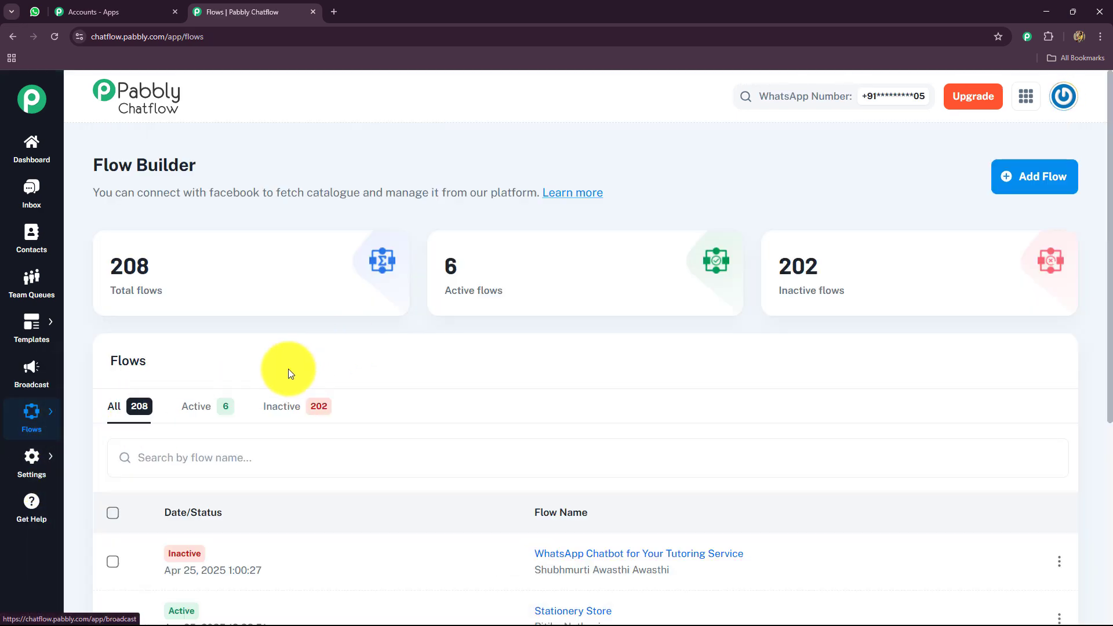
{"action": "scroll", "coordinate": [288, 368], "scroll_direction": "down", "scroll_amount": 4}
{"action": "scroll", "coordinate": [253, 469], "scroll_direction": "up", "scroll_amount": 4}
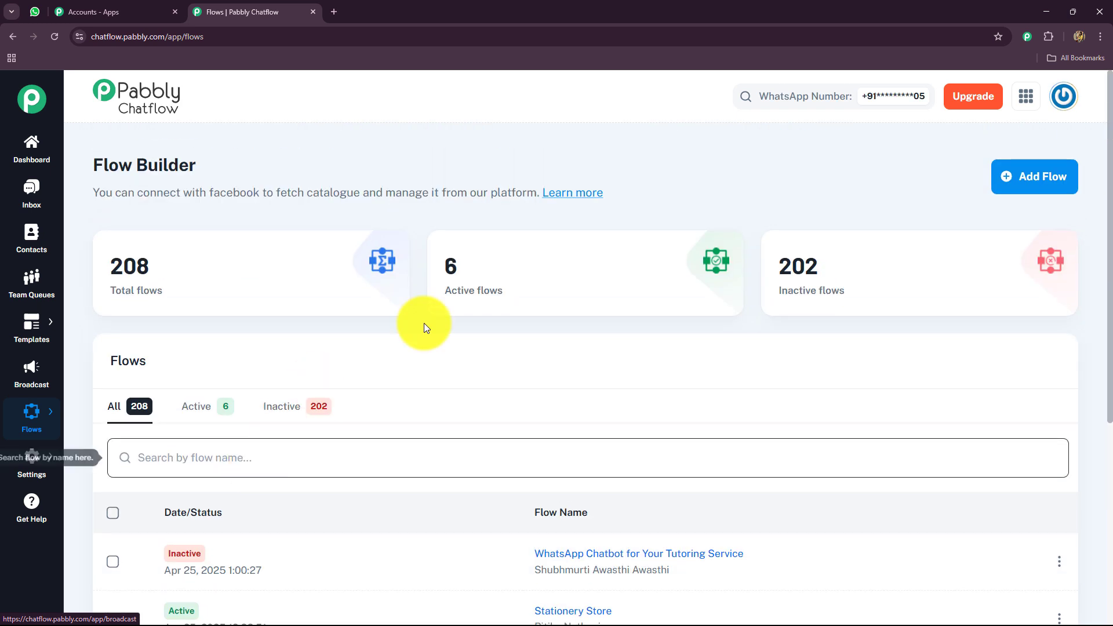
- Create a new flow and name it "WhatsApp Chatbot to Handle Rental Queries for a Car Rental Business"
{"action": "left_click", "coordinate": [1058, 177]}
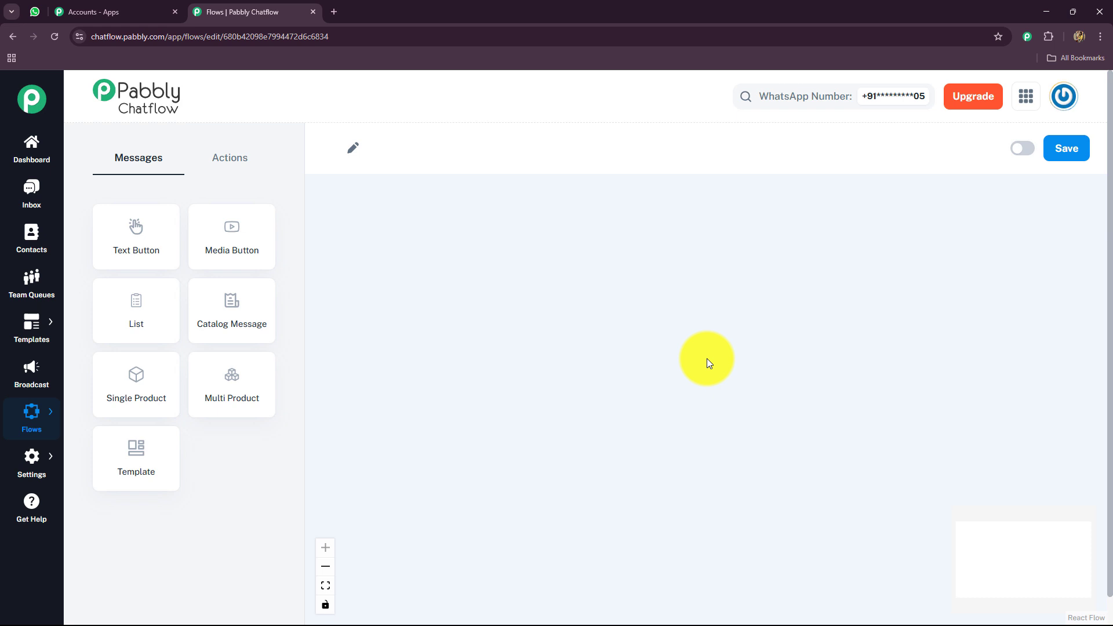
{"action": "left_click_drag", "start_coordinate": [485, 266], "coordinate": [452, 248]}
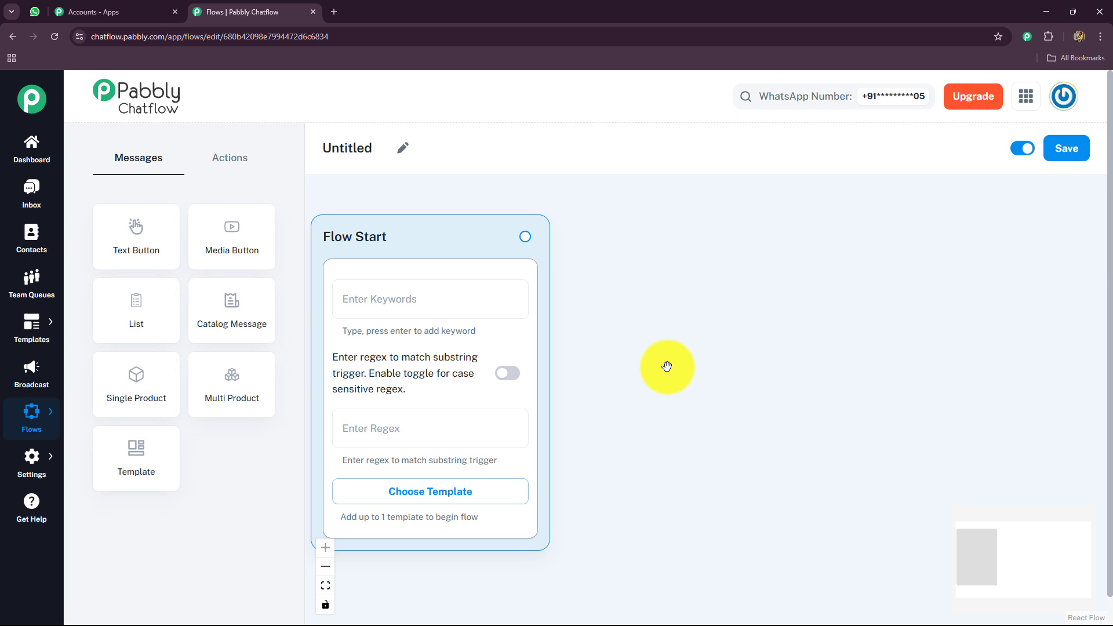
{"action": "left_click", "coordinate": [401, 152]}
{"action": "left_click_drag", "start_coordinate": [390, 149], "coordinate": [261, 169]}
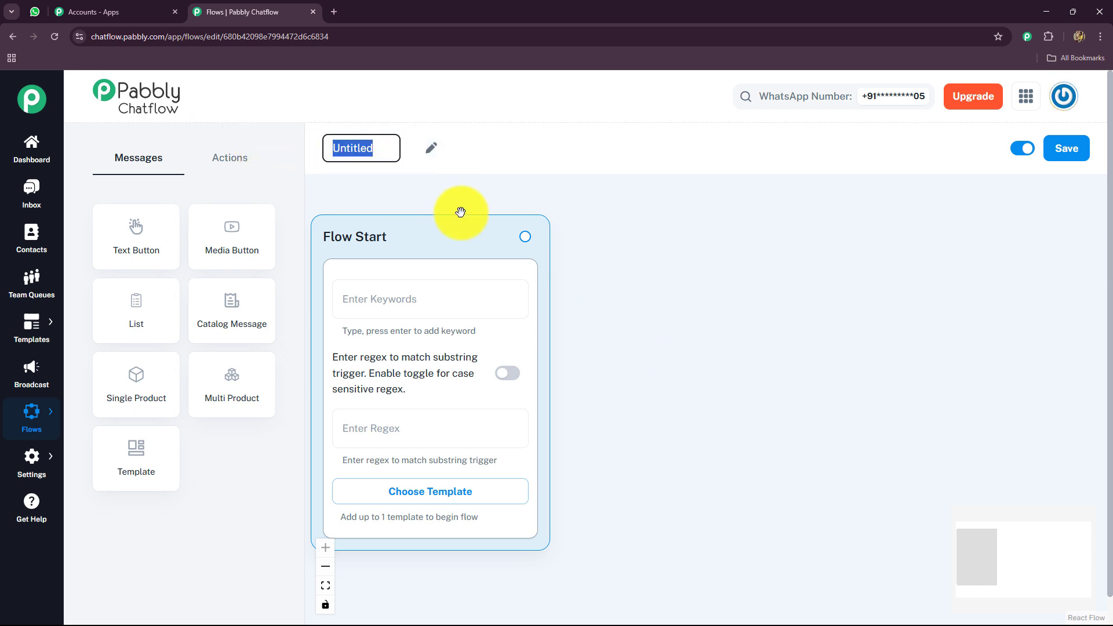
{"action": "key", "text": "BackSpace"}
{"action": "type", "text": "WhatsApp Chatbot to Handle Rental Queries for a Car Rental Business"}
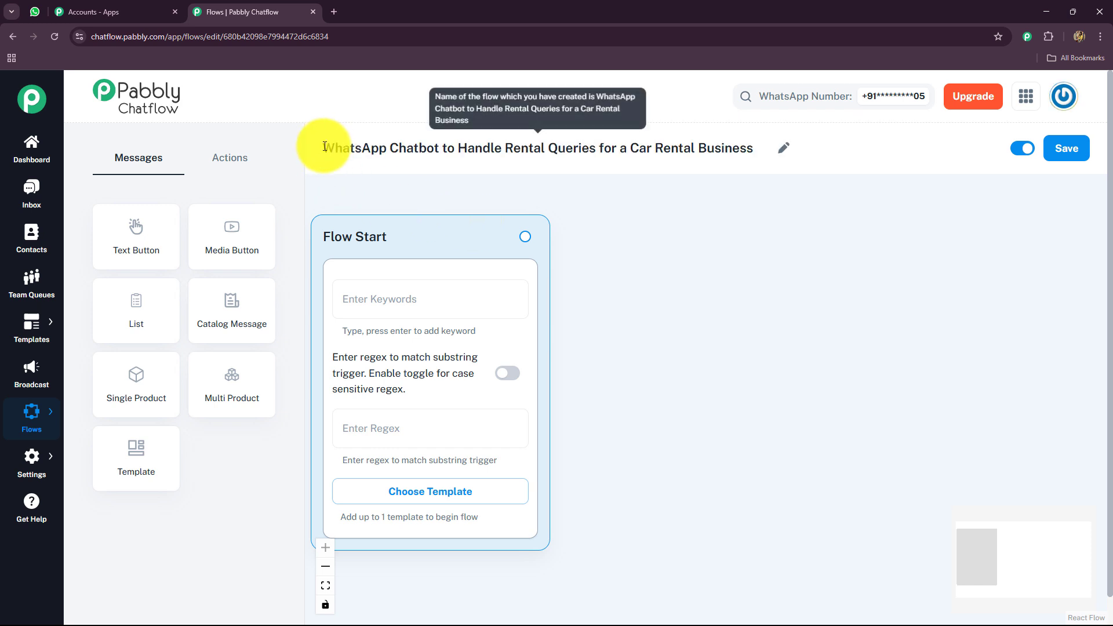
{"action": "left_click_drag", "start_coordinate": [310, 149], "coordinate": [651, 179]}
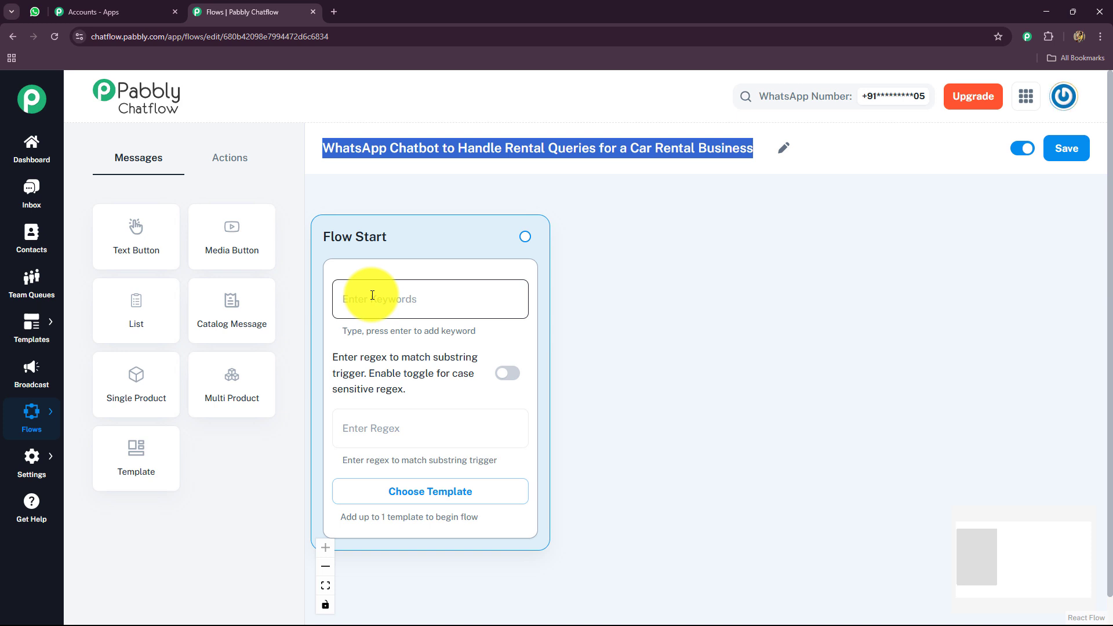
- Add the greeting keywords Hello, Hii and Hey as triggers in the Flow Start node
{"action": "left_click", "coordinate": [346, 290]}
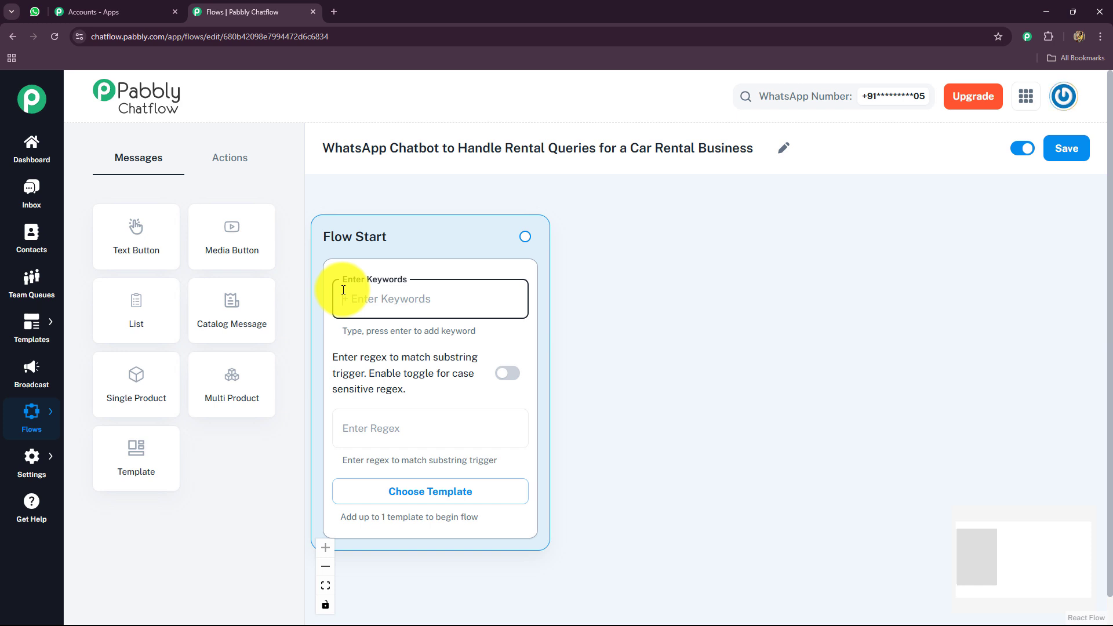
{"action": "type", "text": "Hello"}
{"action": "key", "text": "Return"}
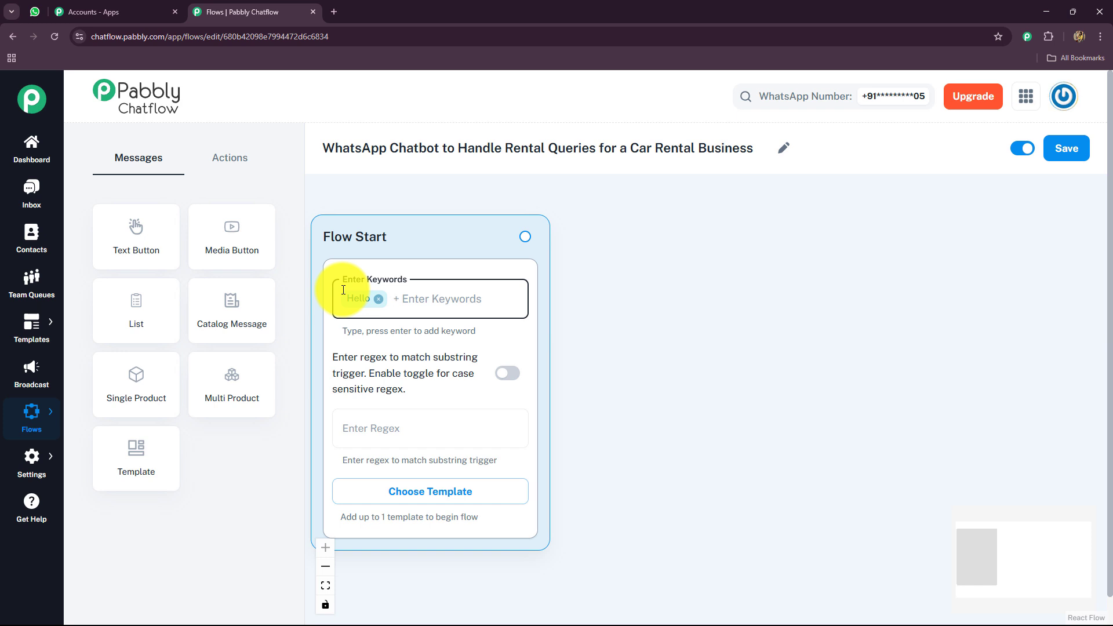
{"action": "type", "text": "Hii"}
{"action": "key", "text": "Return"}
{"action": "type", "text": "Hey"}
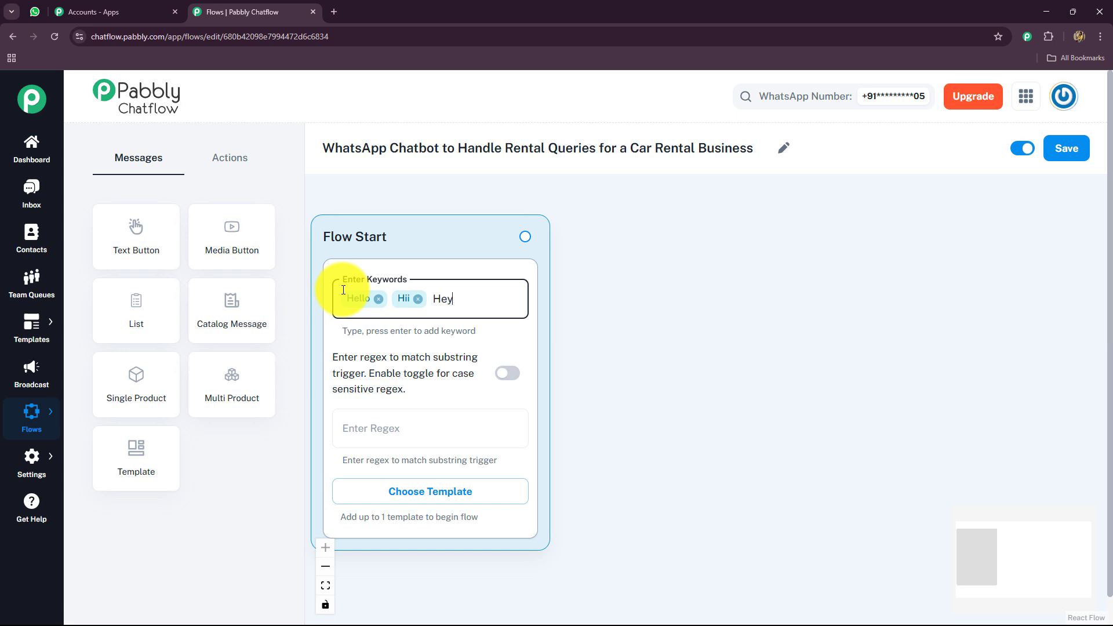
{"action": "key", "text": "Return"}
- Add the rental keywords Car, Rent, Offer and Duration to the Flow Start node's triggers
{"action": "type", "text": "Car"}
{"action": "key", "text": "Return"}
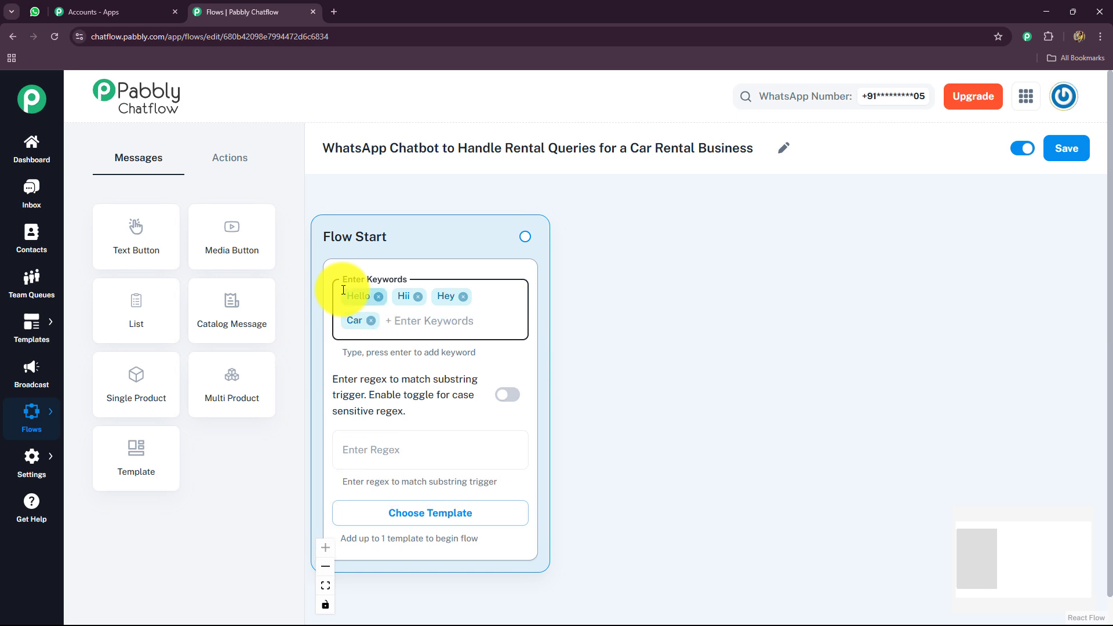
{"action": "type", "text": "R"}
{"action": "key", "text": "BackSpace"}
{"action": "type", "text": "Rent"}
{"action": "key", "text": "Return"}
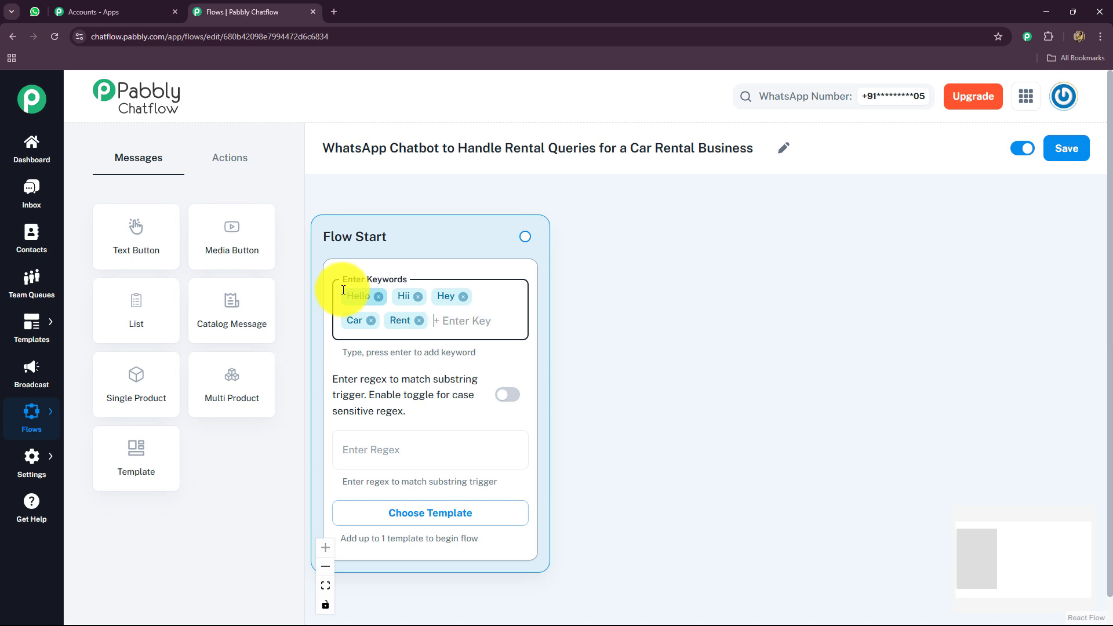
{"action": "type", "text": "Offer"}
{"action": "key", "text": "Return"}
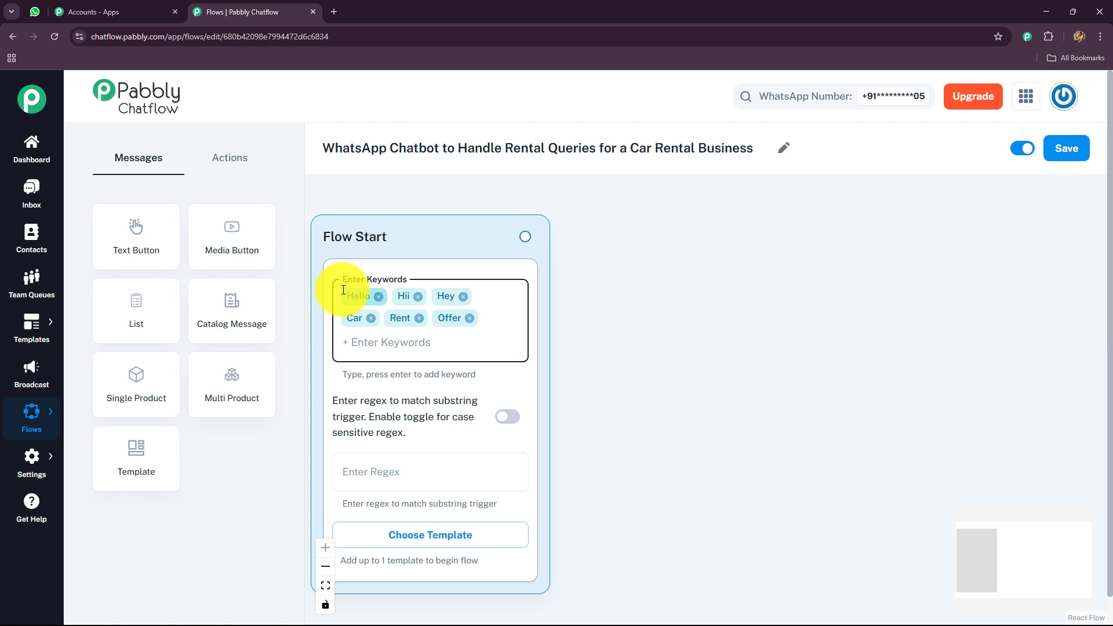
{"action": "type", "text": "Duration"}
{"action": "key", "text": "Return"}
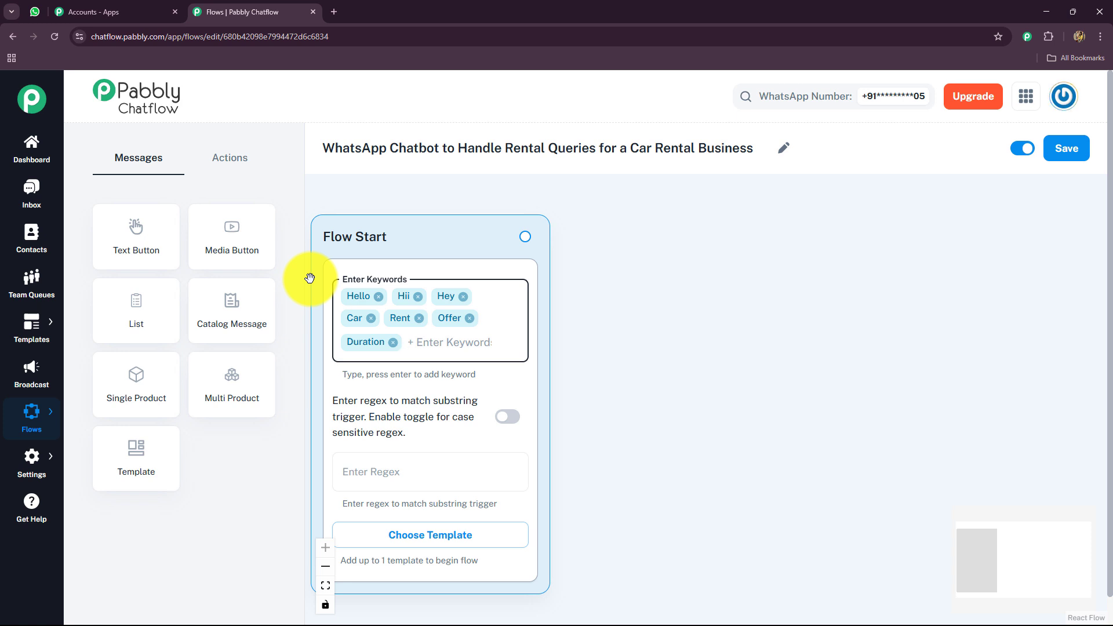
- Set the Flow Start regex to \b(hello|hey|hii|car|duration|fee)\b and enable case-sensitive matching
{"action": "left_click", "coordinate": [354, 469]}
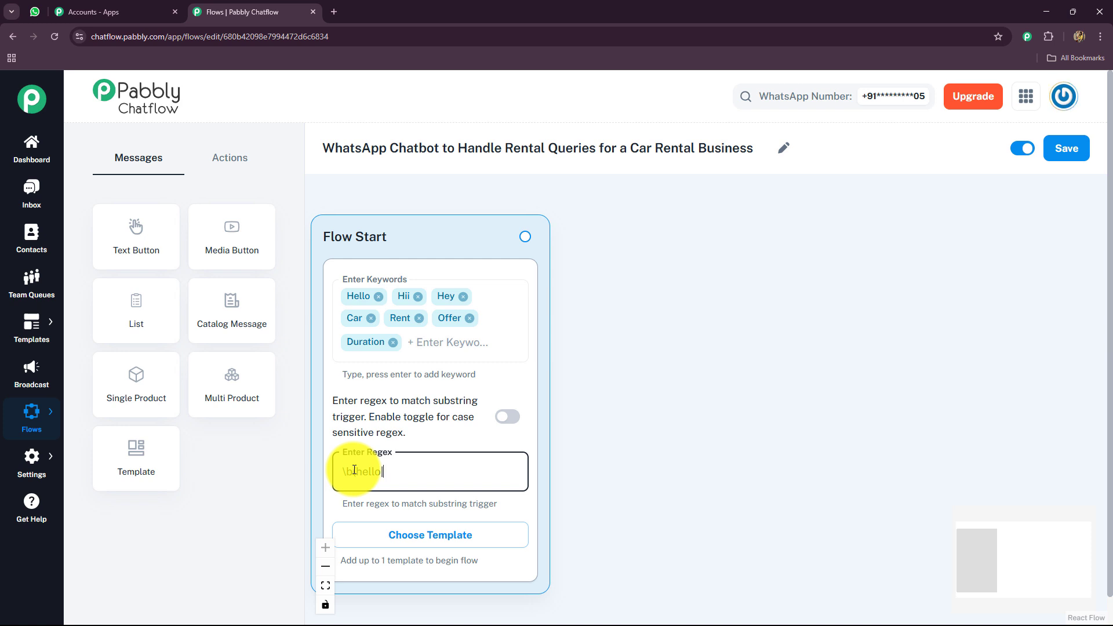
{"action": "type", "text": "ey|hii|car|duration"}
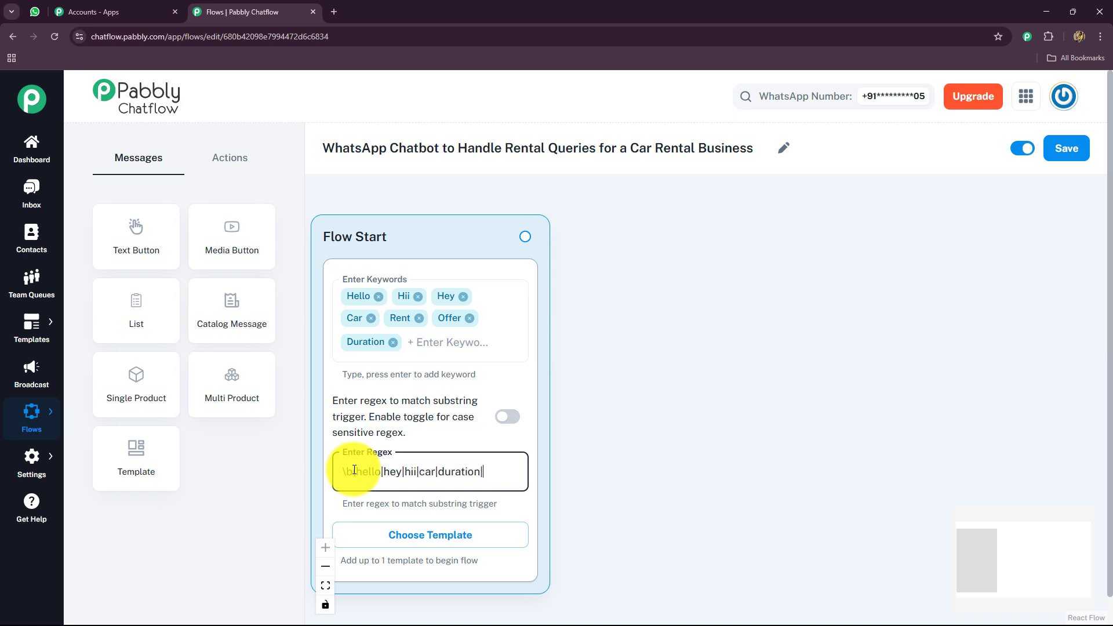
{"action": "type", "text": "|fee|"}
{"action": "left_click", "coordinate": [355, 471]}
{"action": "type", "text": "("}
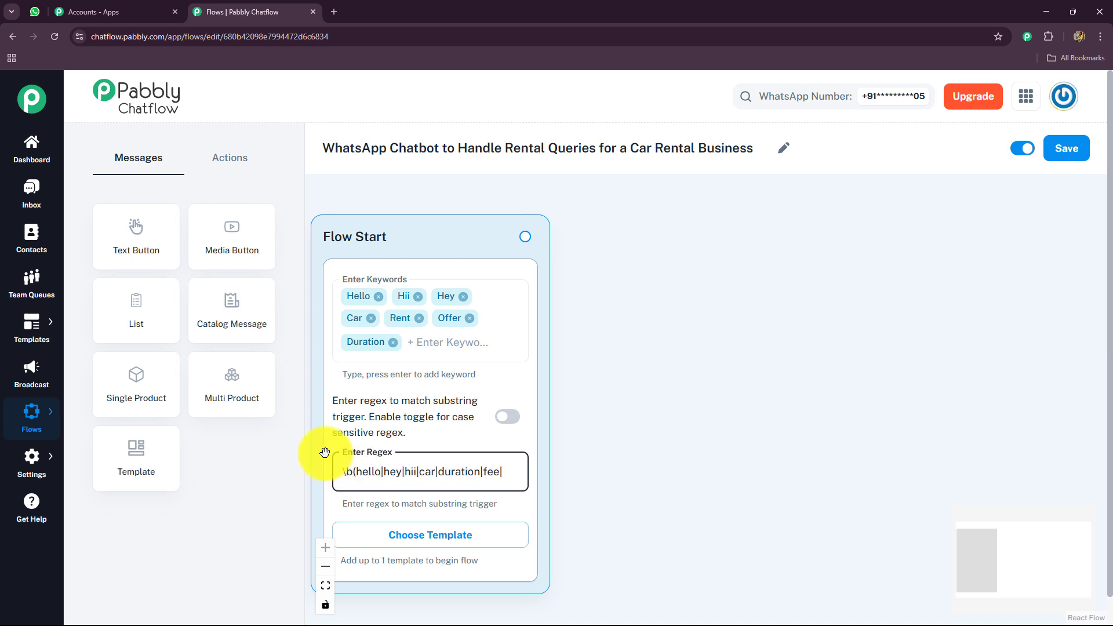
{"action": "left_click", "coordinate": [506, 468]}
{"action": "key", "text": "BackSpace"}
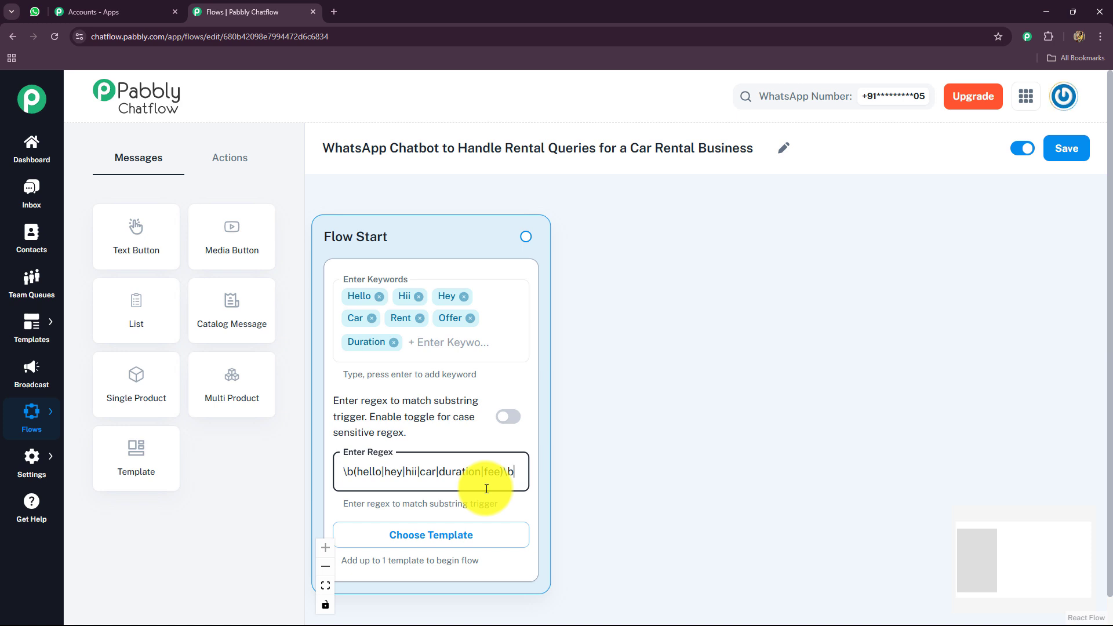
{"action": "left_click", "coordinate": [509, 417]}
- Add an Ask Question node beside Flow Start and connect Flow Start to it
{"action": "left_click_drag", "start_coordinate": [679, 450], "coordinate": [654, 439]}
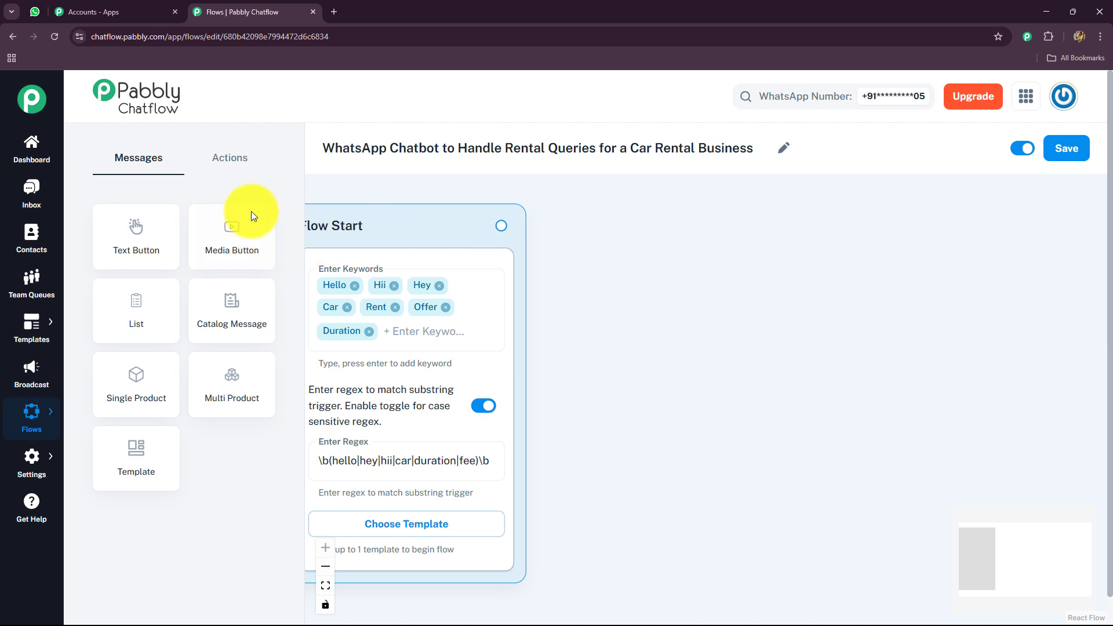
{"action": "left_click", "coordinate": [229, 159]}
{"action": "left_click", "coordinate": [220, 321]}
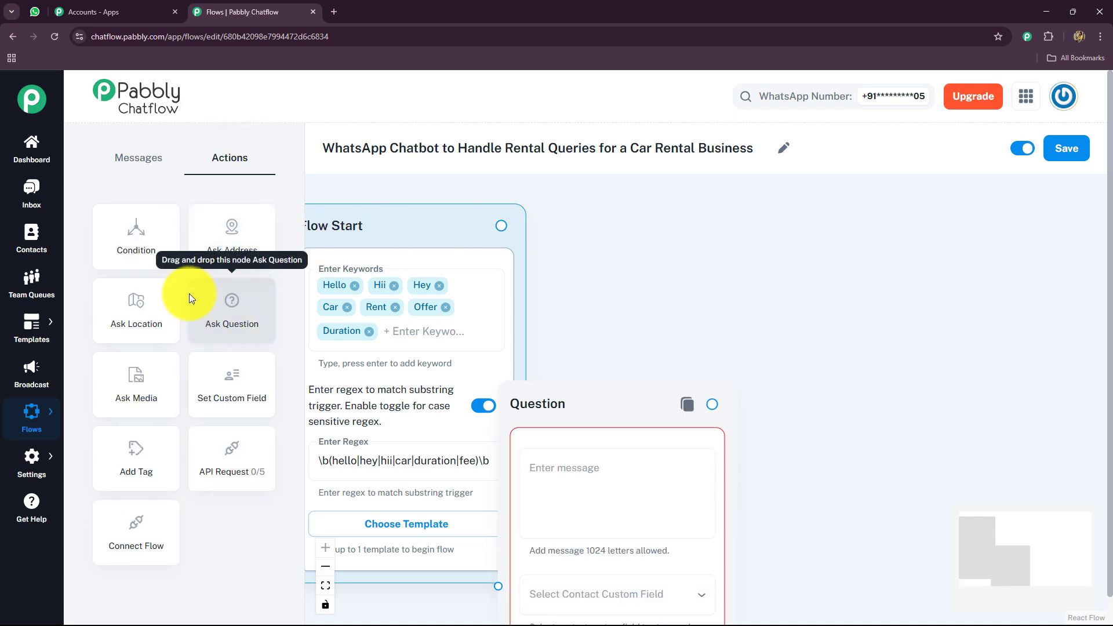
{"action": "left_click_drag", "start_coordinate": [564, 413], "coordinate": [640, 262]}
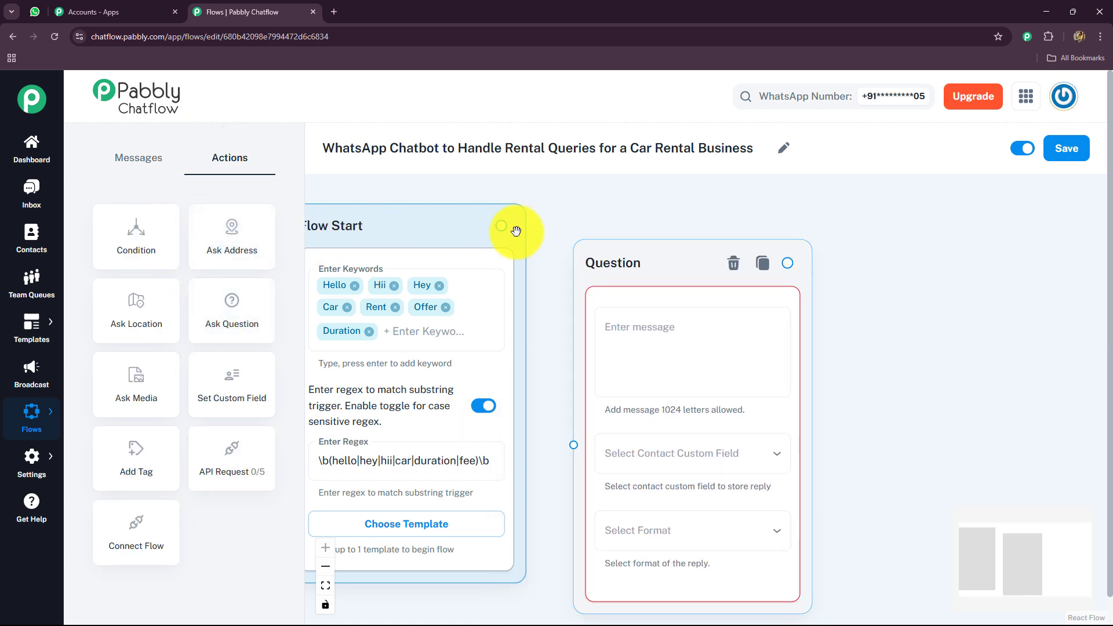
{"action": "left_click_drag", "start_coordinate": [502, 226], "coordinate": [572, 442]}
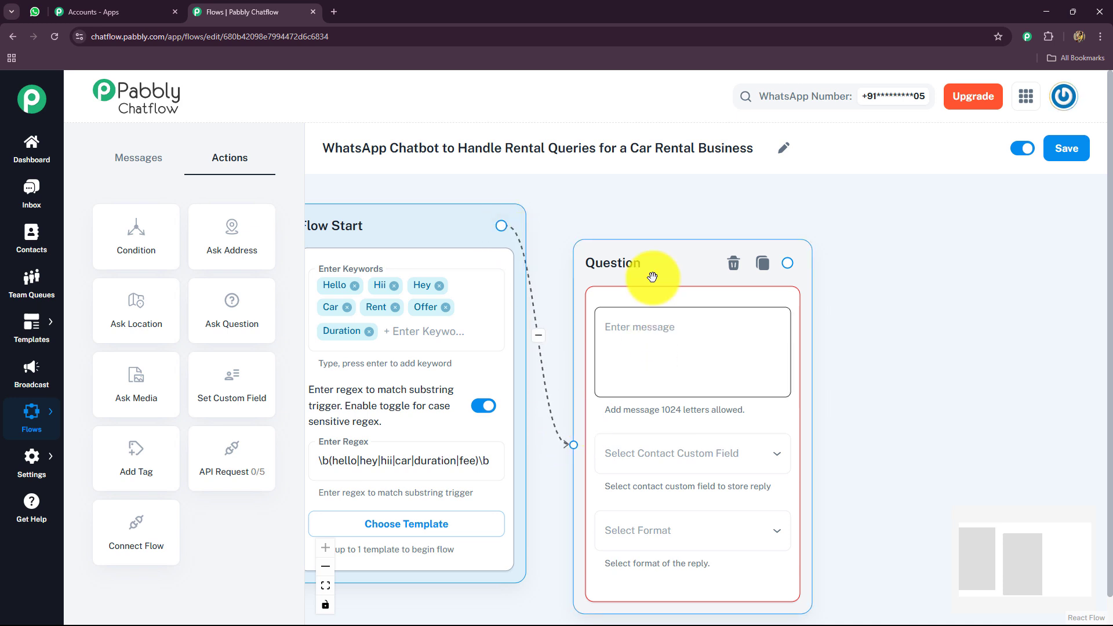
{"action": "left_click_drag", "start_coordinate": [655, 273], "coordinate": [632, 256]}
- Paste the DriveNow Rentals welcome message, which asks for the customer's name, into the Question node
{"action": "left_click", "coordinate": [595, 323]}
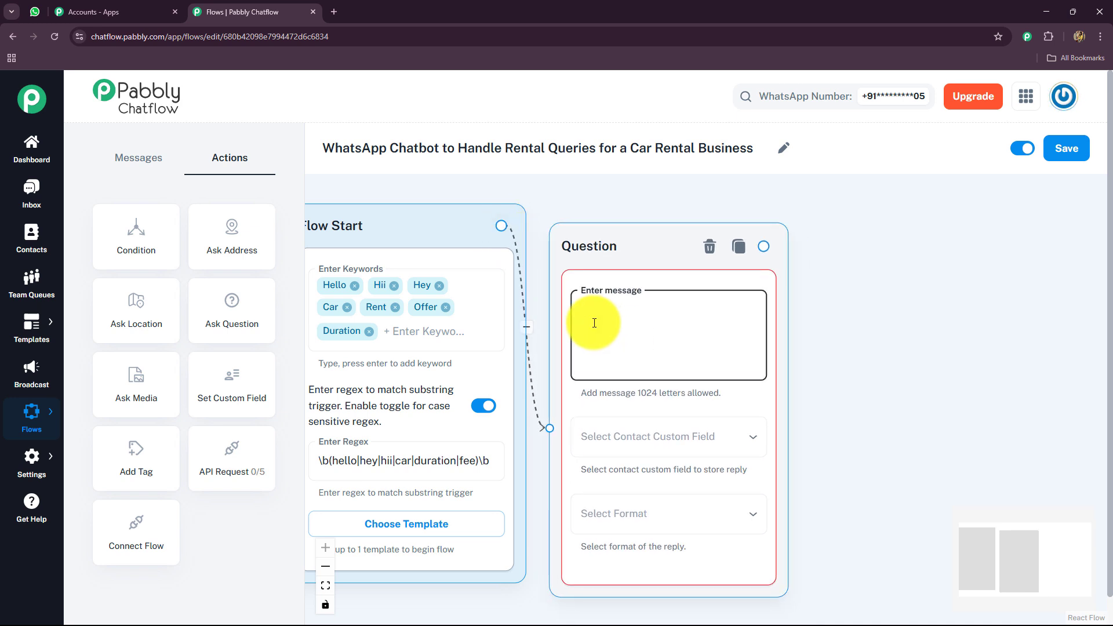
{"action": "key", "text": "ctrl+v"}
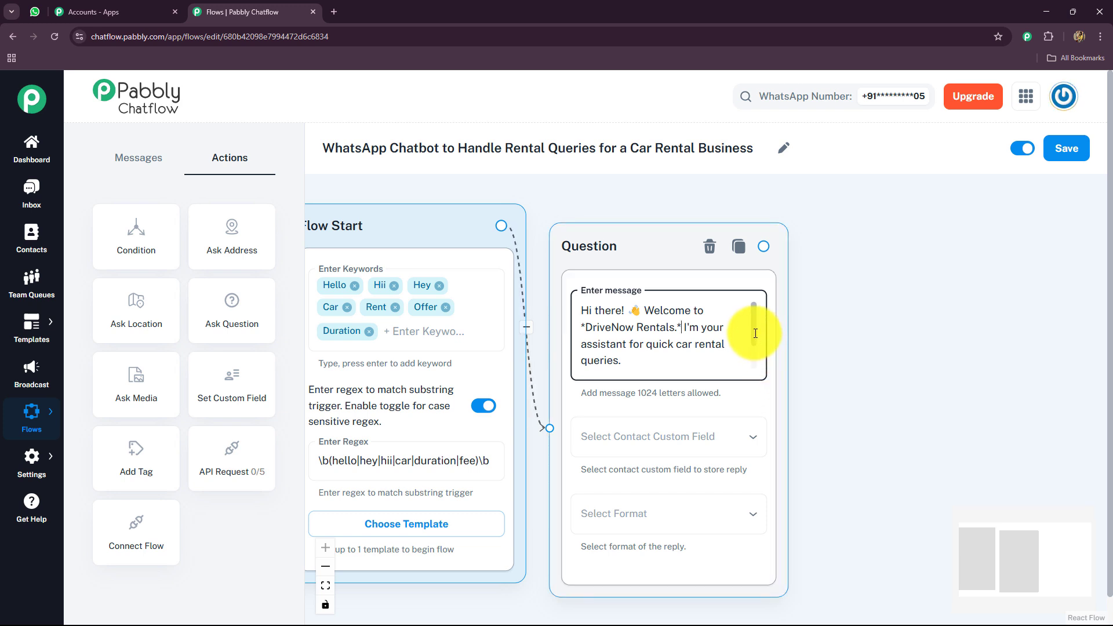
{"action": "scroll", "coordinate": [759, 348], "scroll_direction": "down", "scroll_amount": 2}
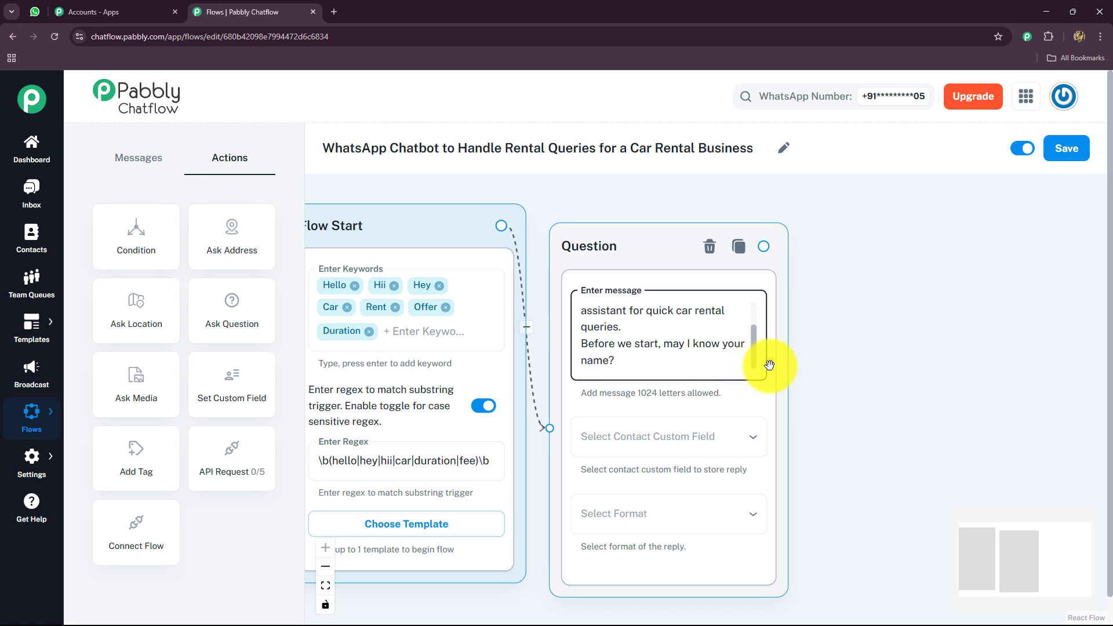
{"action": "left_click", "coordinate": [775, 377]}
{"action": "scroll", "coordinate": [777, 392], "scroll_direction": "down", "scroll_amount": 3}
{"action": "left_click", "coordinate": [537, 307]}
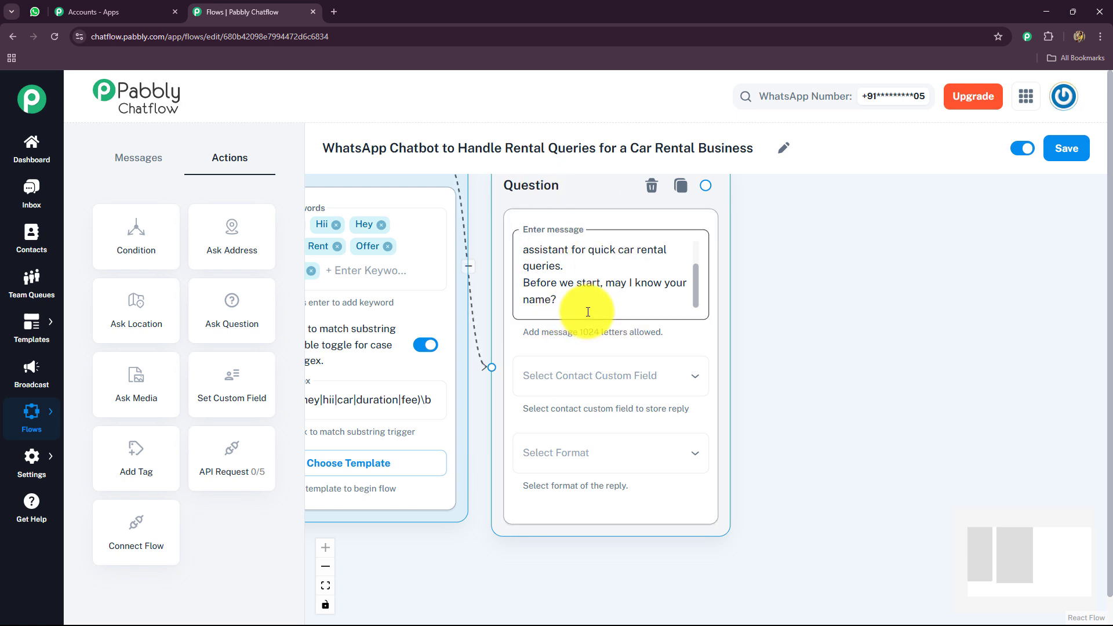
- Store the Question node's reply in the FullName custom field and set its reply format to Text
{"action": "left_click", "coordinate": [588, 377]}
{"action": "scroll", "coordinate": [560, 559], "scroll_direction": "down", "scroll_amount": 3}
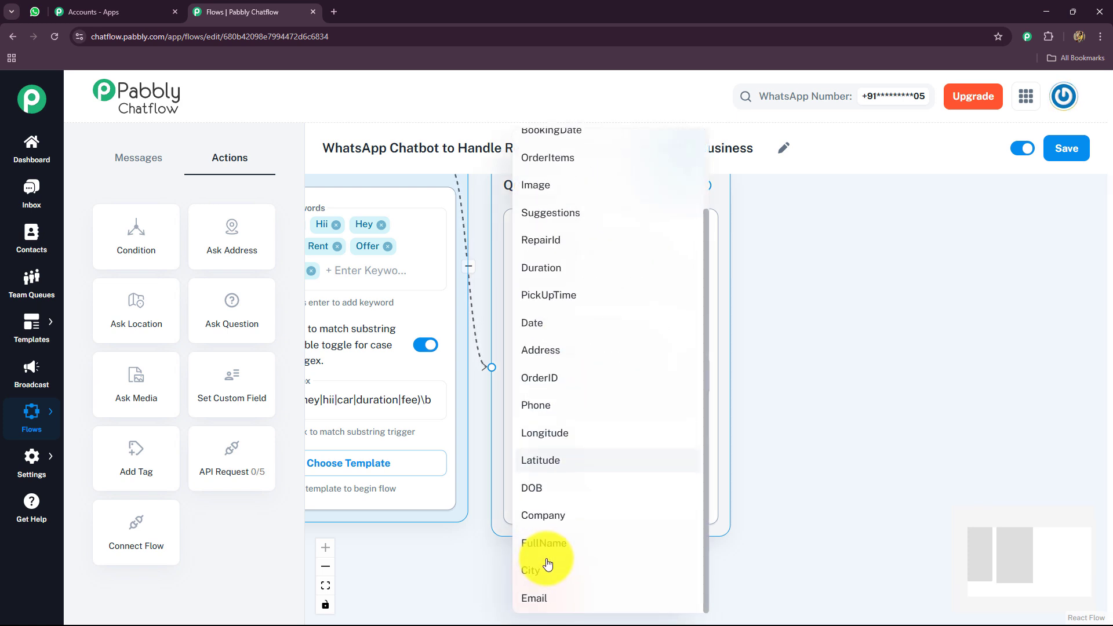
{"action": "left_click", "coordinate": [553, 540]}
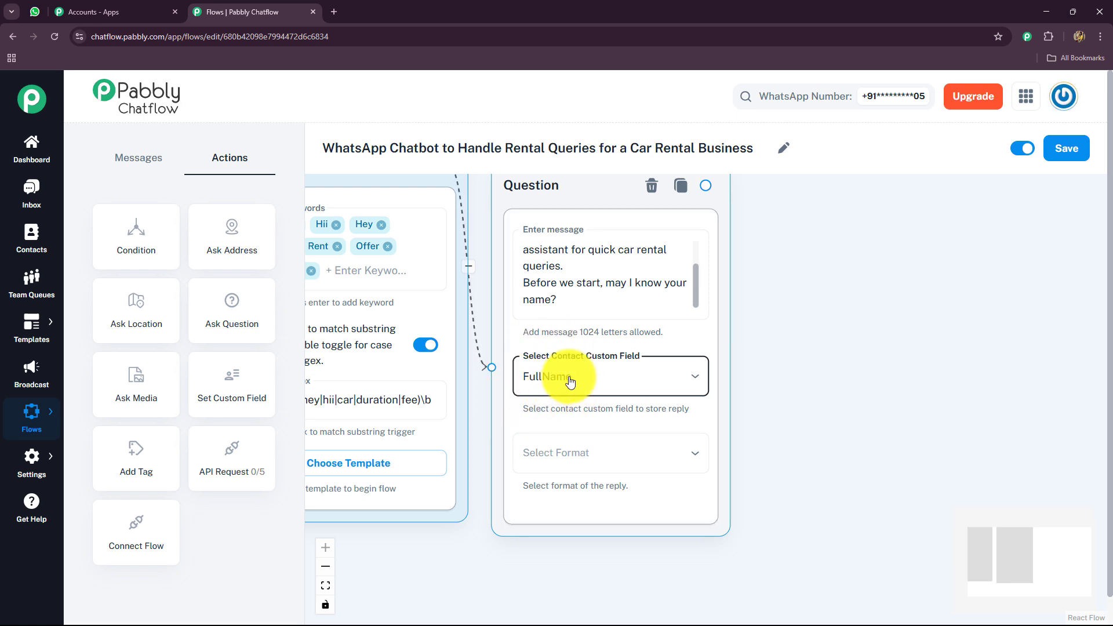
{"action": "mouse_move", "coordinate": [32, 468]}
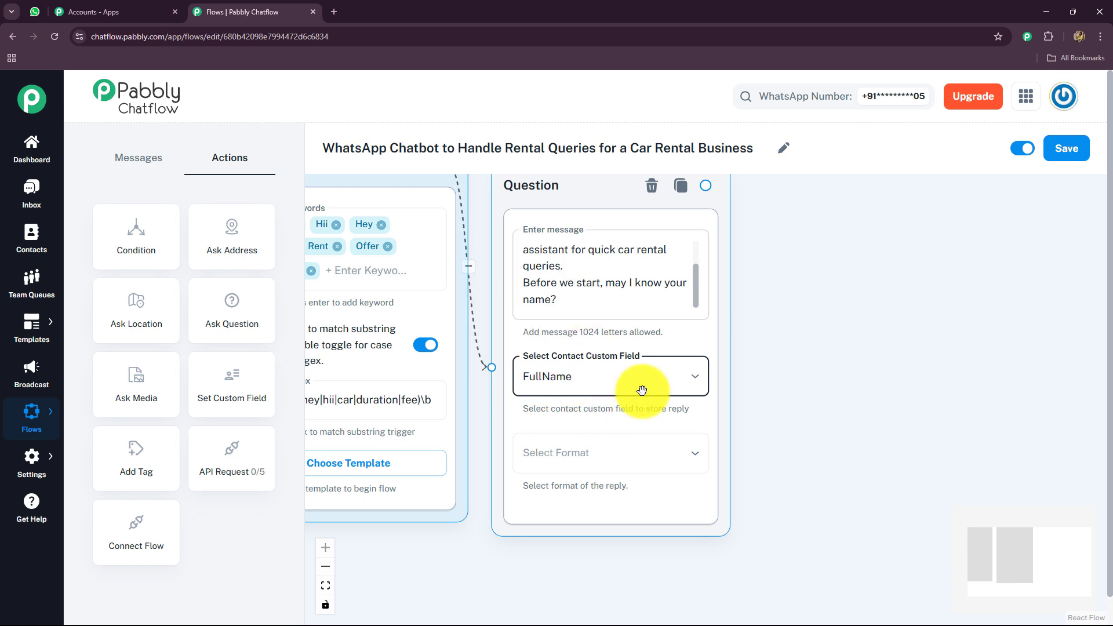
{"action": "left_click", "coordinate": [851, 427]}
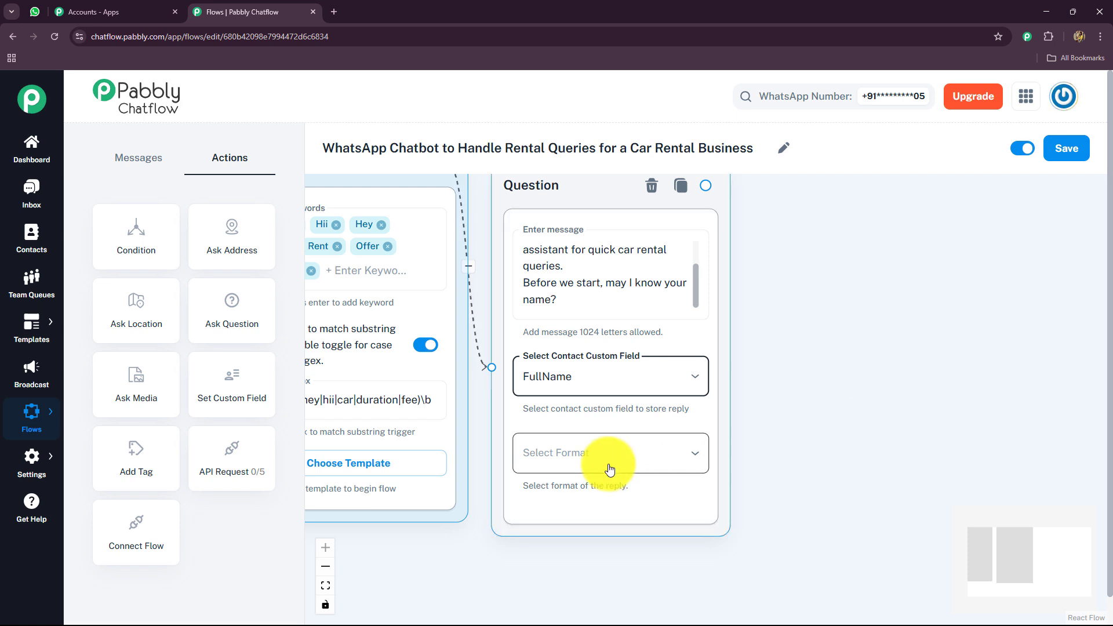
{"action": "left_click", "coordinate": [544, 457]}
{"action": "left_click", "coordinate": [549, 458]}
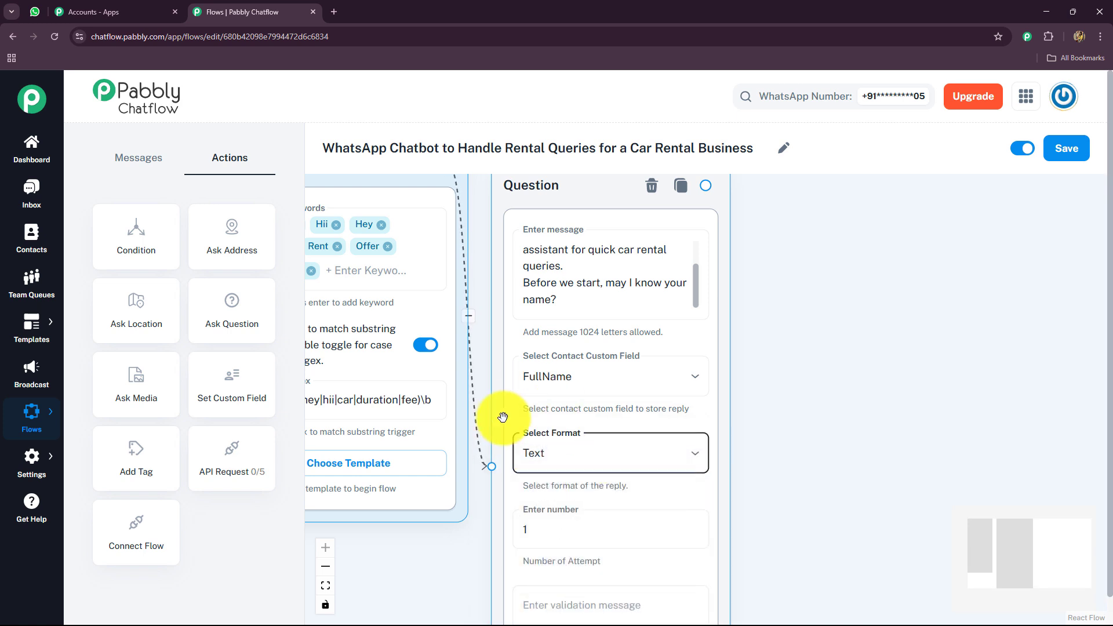
- Review the Question node's number of attempts and validation message fields
{"action": "scroll", "coordinate": [599, 360], "scroll_direction": "down", "scroll_amount": 3}
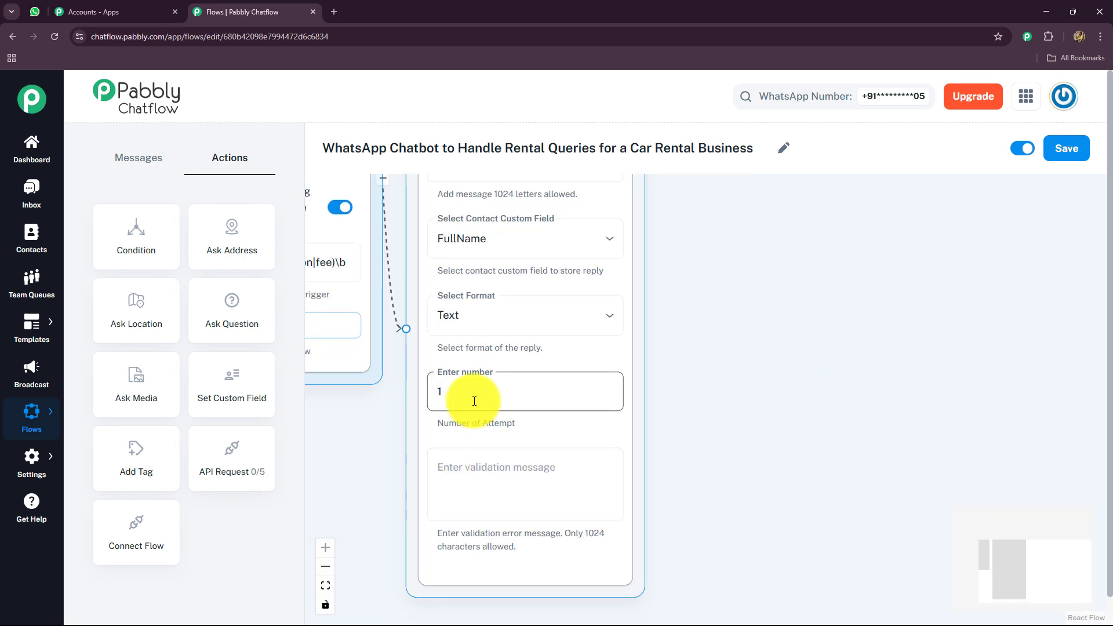
{"action": "left_click", "coordinate": [468, 394]}
{"action": "left_click", "coordinate": [468, 395]}
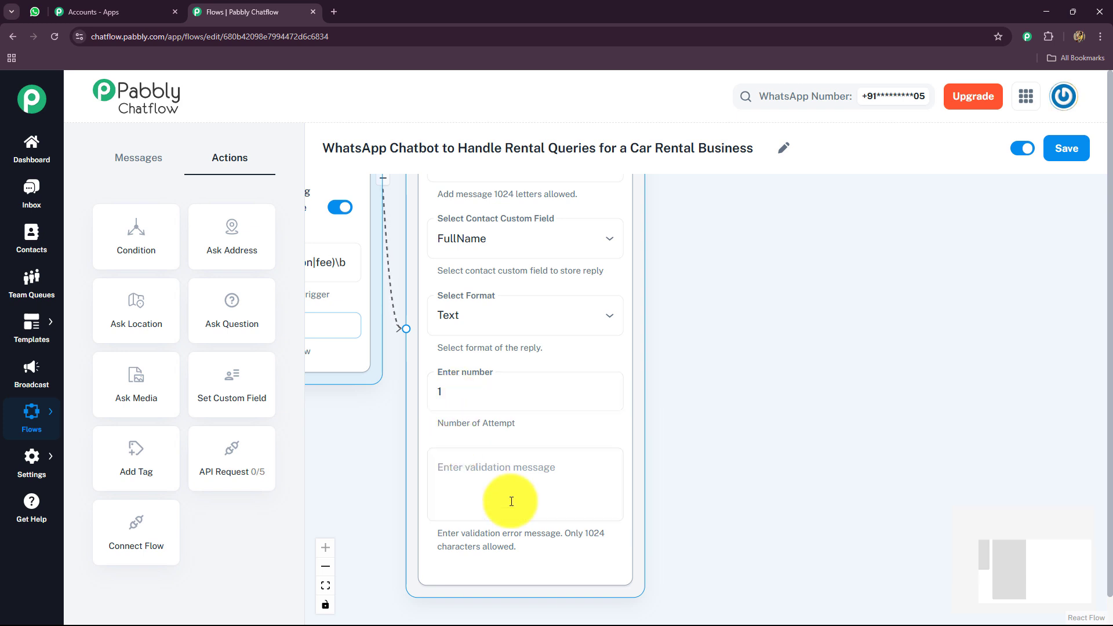
{"action": "left_click", "coordinate": [530, 480]}
{"action": "left_click", "coordinate": [471, 388]}
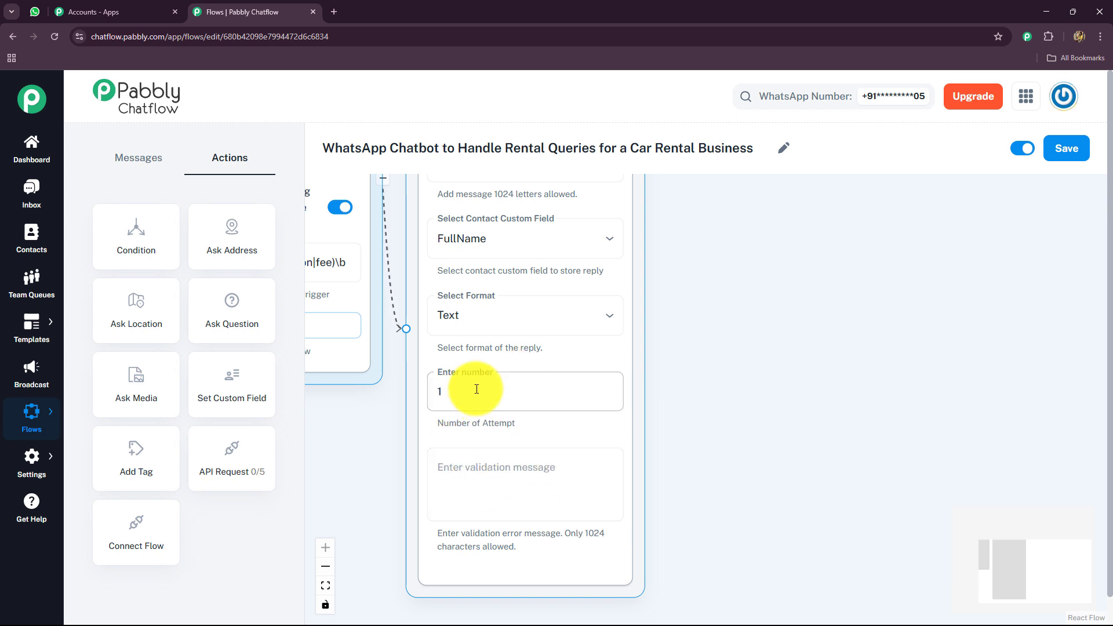
- Add a Text + Button message node after the Question node, connected from its output
{"action": "left_click_drag", "start_coordinate": [751, 387], "coordinate": [493, 515]}
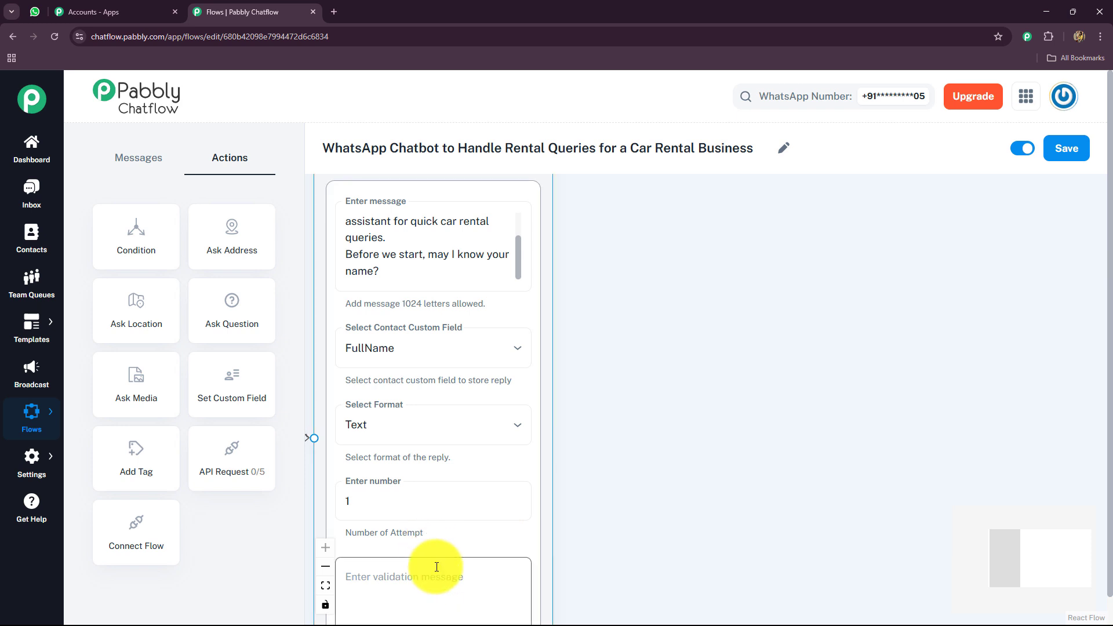
{"action": "scroll", "coordinate": [655, 475], "scroll_direction": "up", "scroll_amount": 2}
{"action": "left_click", "coordinate": [485, 259]}
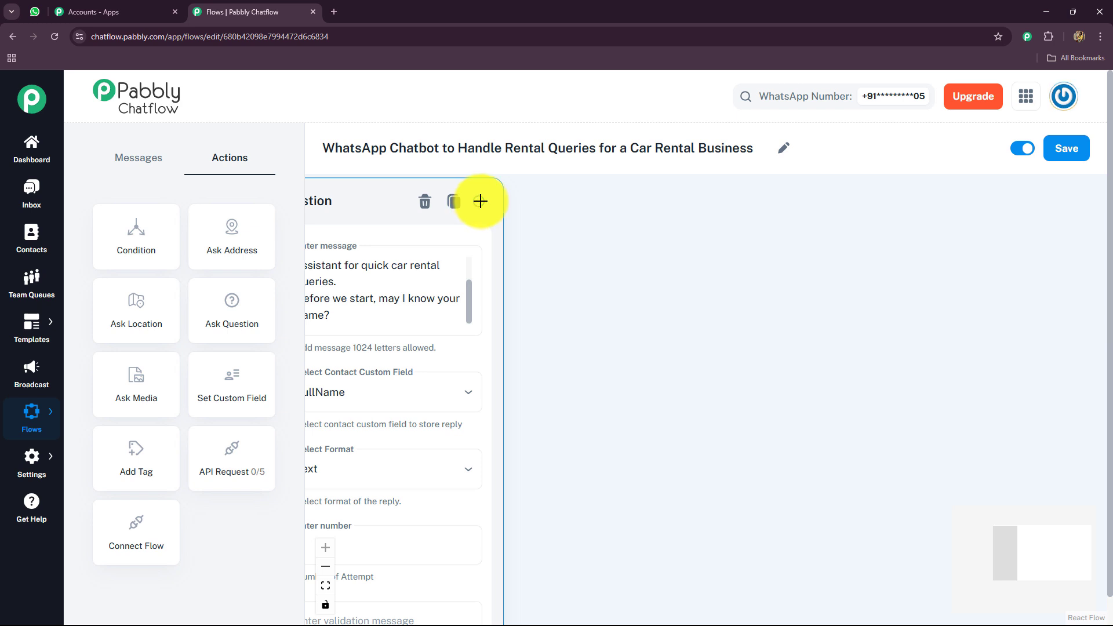
{"action": "left_click_drag", "start_coordinate": [476, 203], "coordinate": [599, 308]}
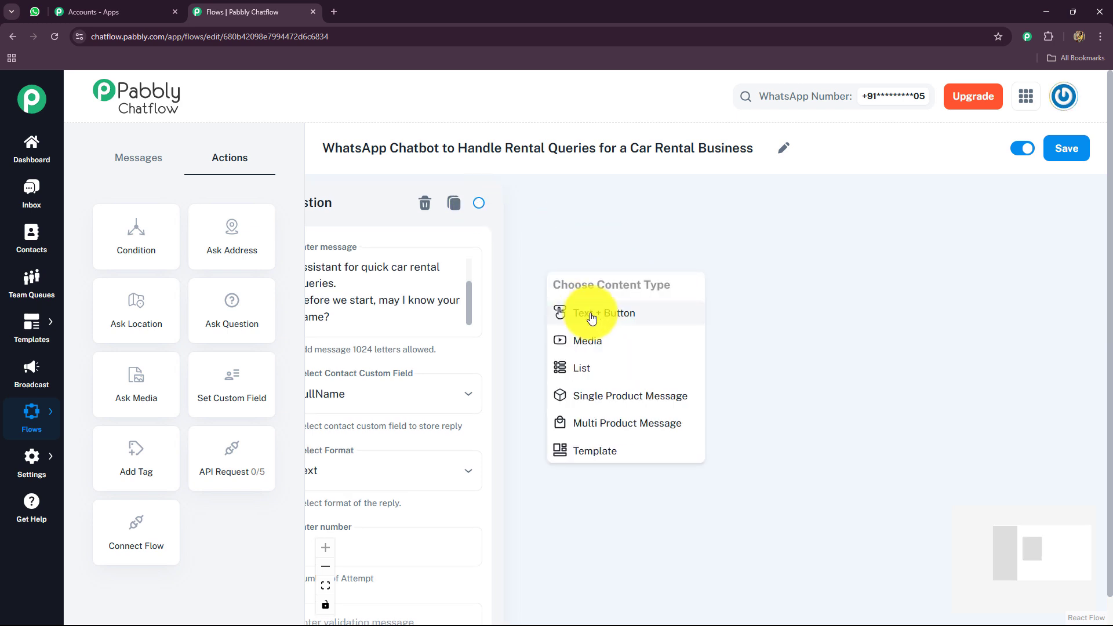
{"action": "left_click", "coordinate": [591, 319]}
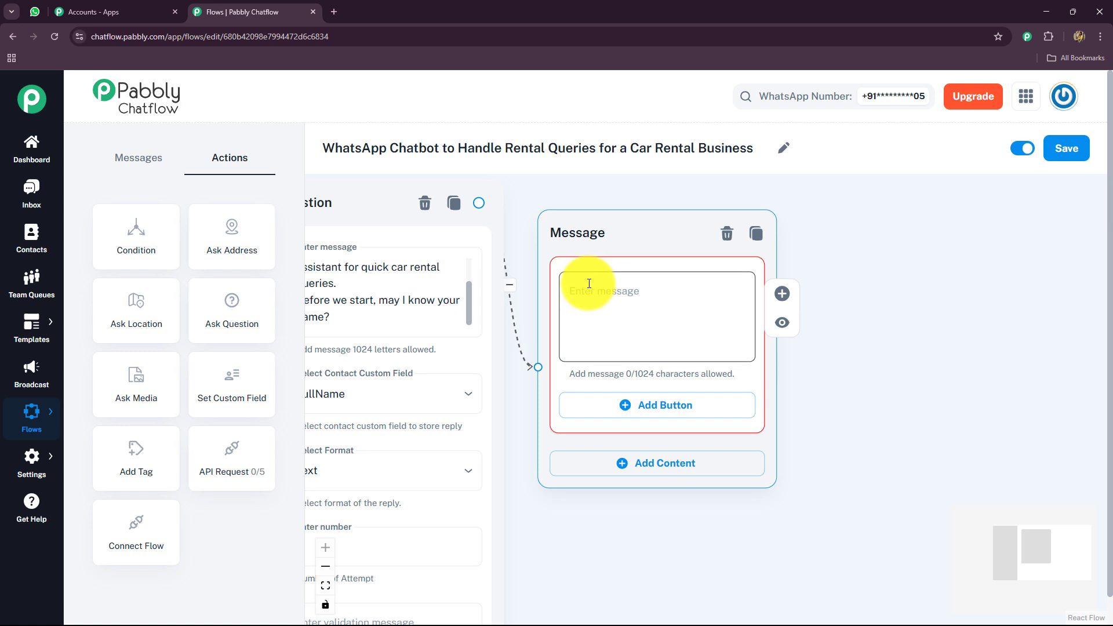
- Enter the new Message node's text: "Nice to meet you, *$FullName!* 😊 How can I assist you today? Please choose an option below:"
{"action": "left_click", "coordinate": [589, 283]}
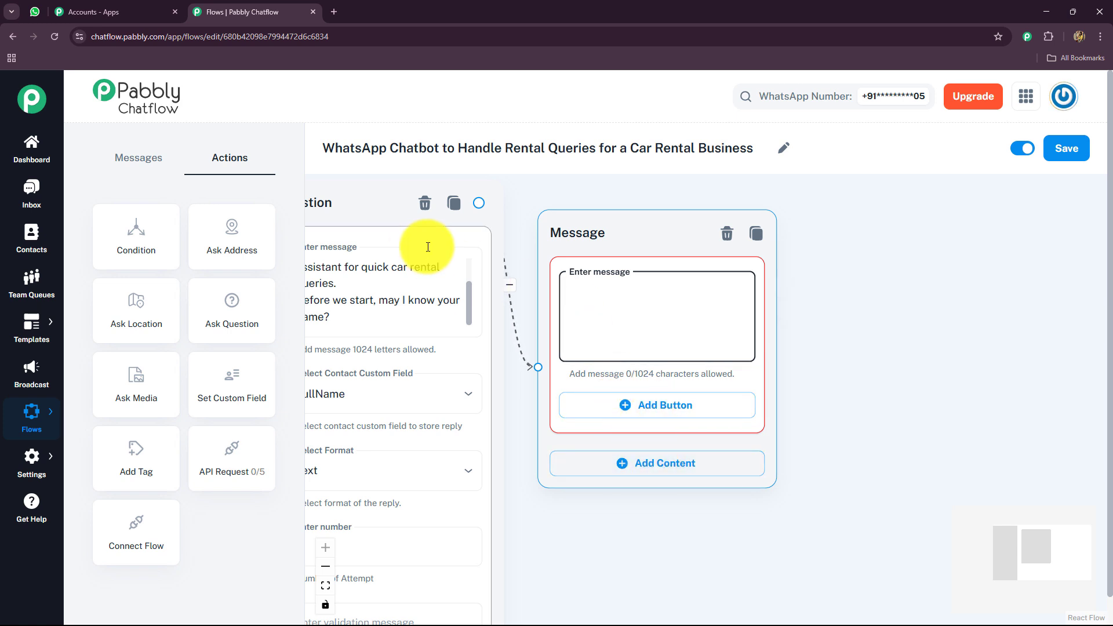
{"action": "left_click", "coordinate": [587, 290]}
{"action": "type", "text": "Nice to meet you, *$FullName!* 😊 How can I assist you today? Please choose an option below:"}
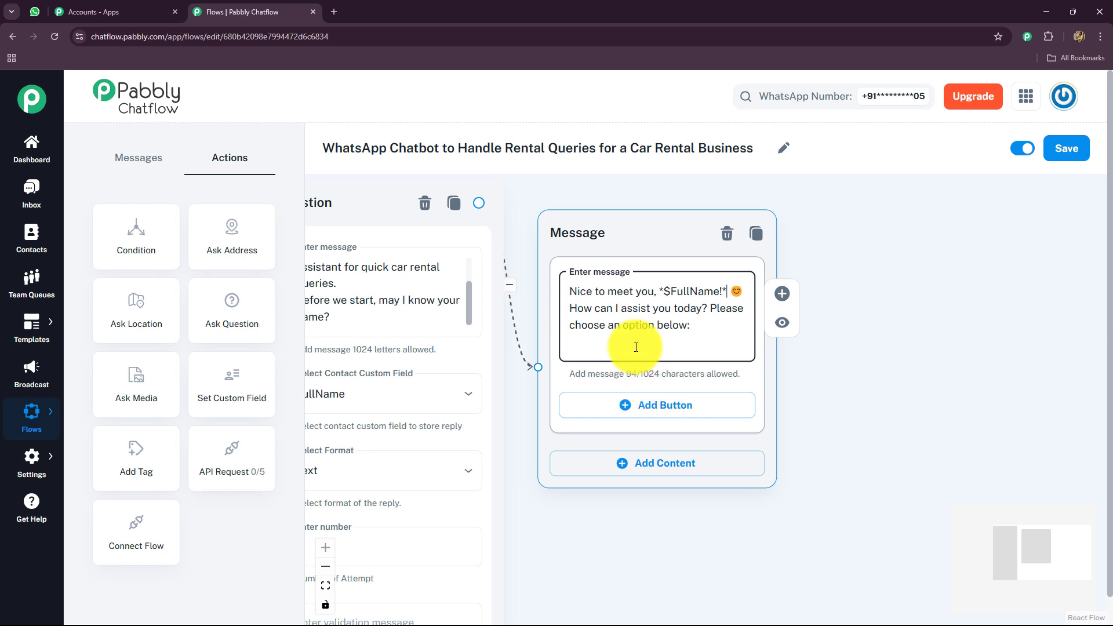
{"action": "left_click", "coordinate": [725, 292]}
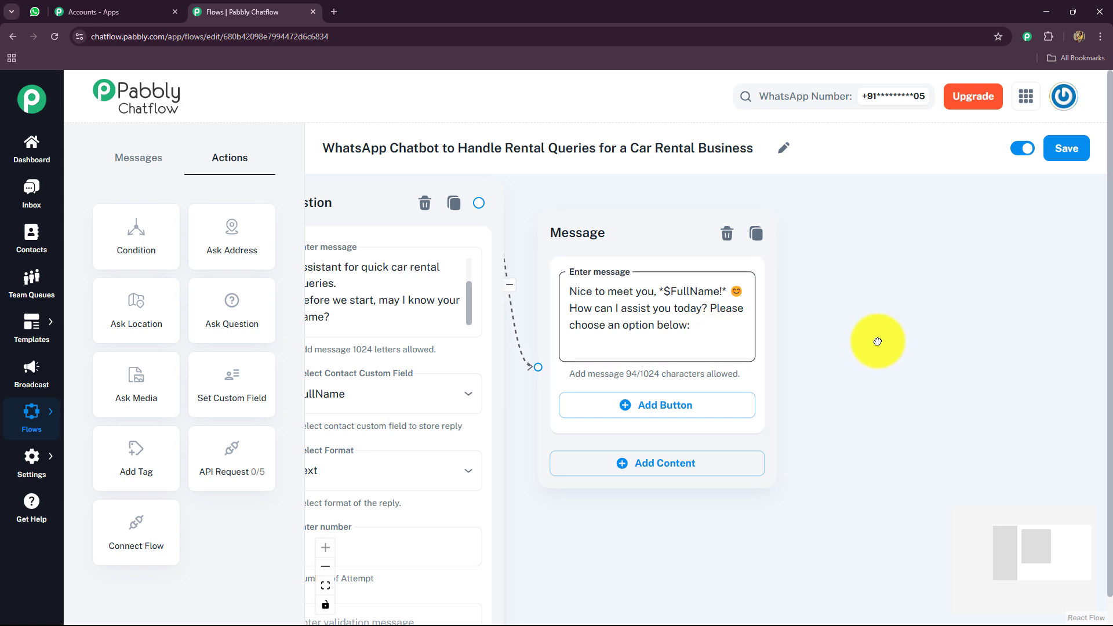
- Add three buttons to the greeting message: "View Cars", "Check Prices" and "Contact Support"
{"action": "left_click_drag", "start_coordinate": [880, 340], "coordinate": [848, 320]}
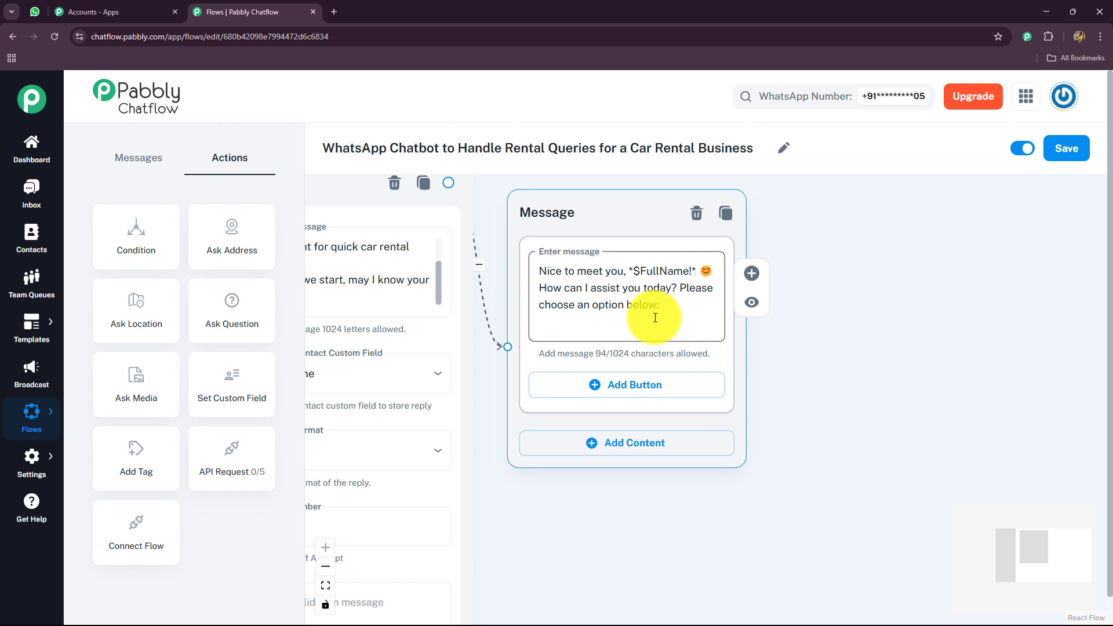
{"action": "left_click", "coordinate": [624, 385]}
{"action": "left_click", "coordinate": [567, 352]}
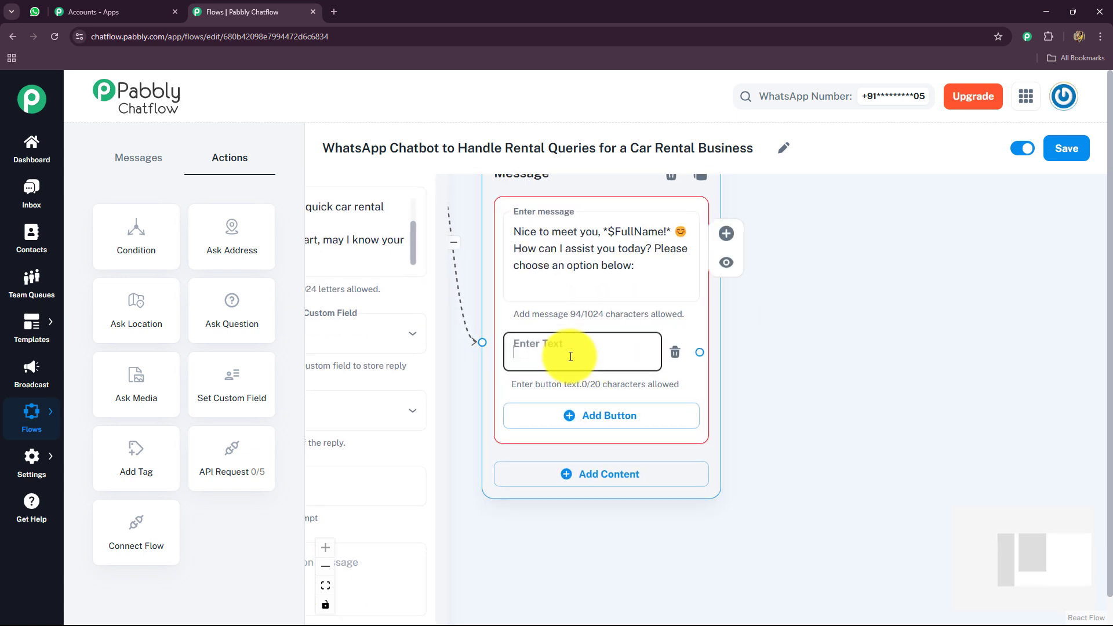
{"action": "type", "text": "View Cars"}
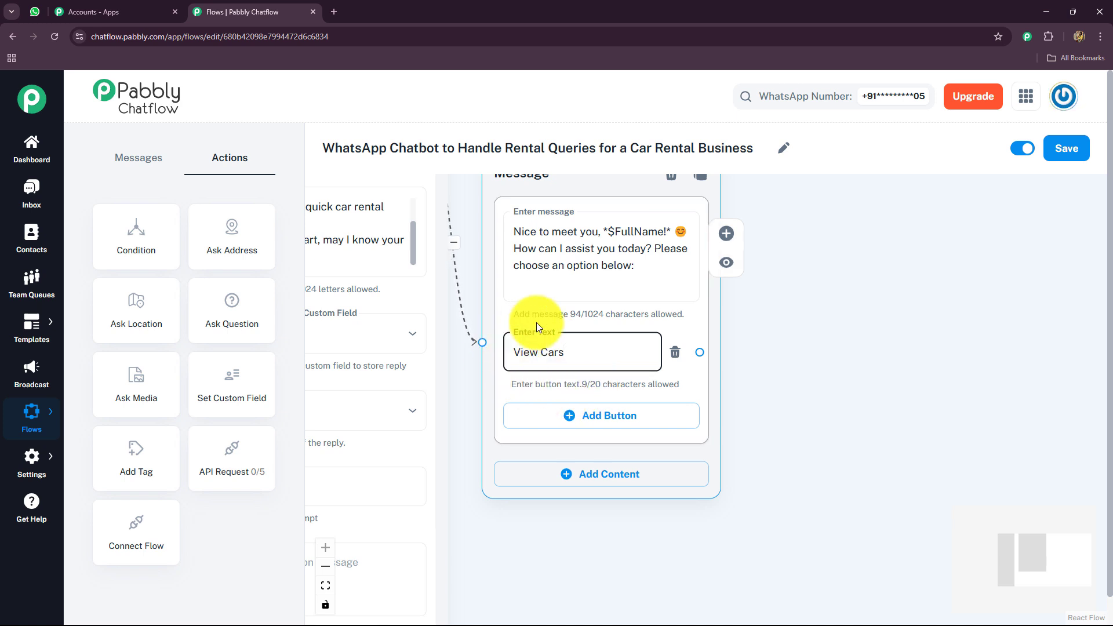
{"action": "left_click_drag", "start_coordinate": [868, 388], "coordinate": [847, 357]}
{"action": "left_click", "coordinate": [614, 386]}
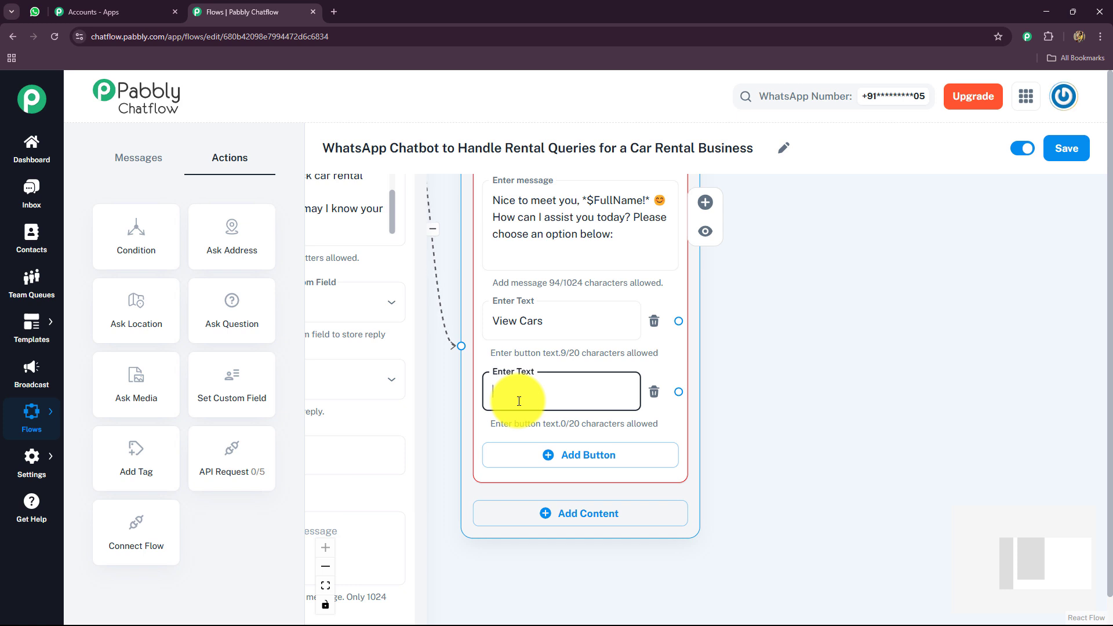
{"action": "type", "text": "Check Prices"}
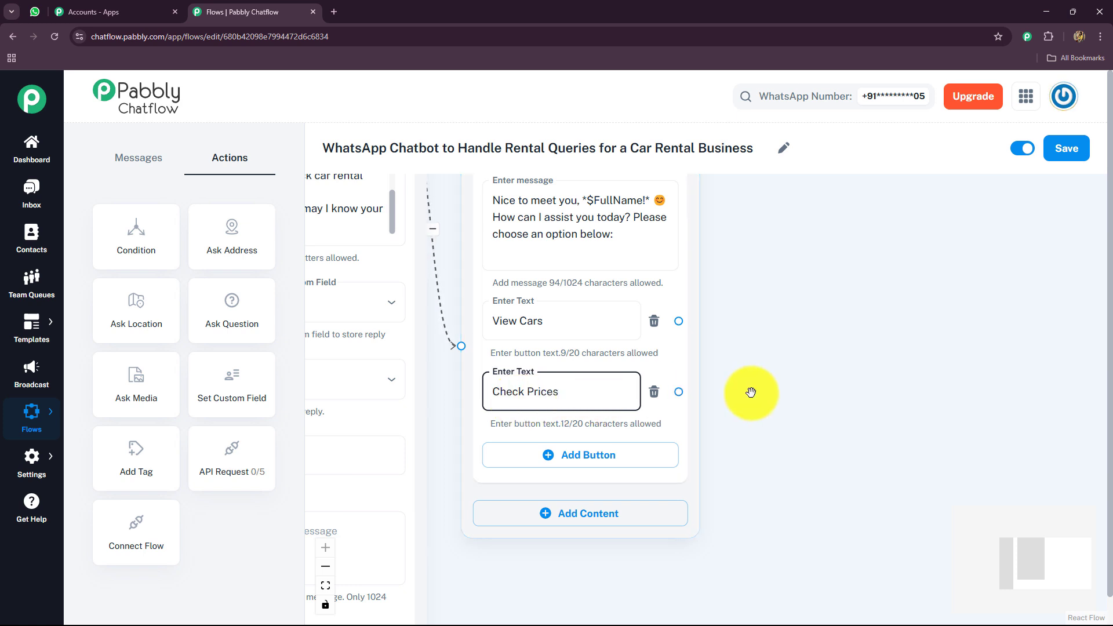
{"action": "scroll", "coordinate": [576, 398], "scroll_direction": "down", "scroll_amount": 1}
{"action": "left_click", "coordinate": [520, 415]}
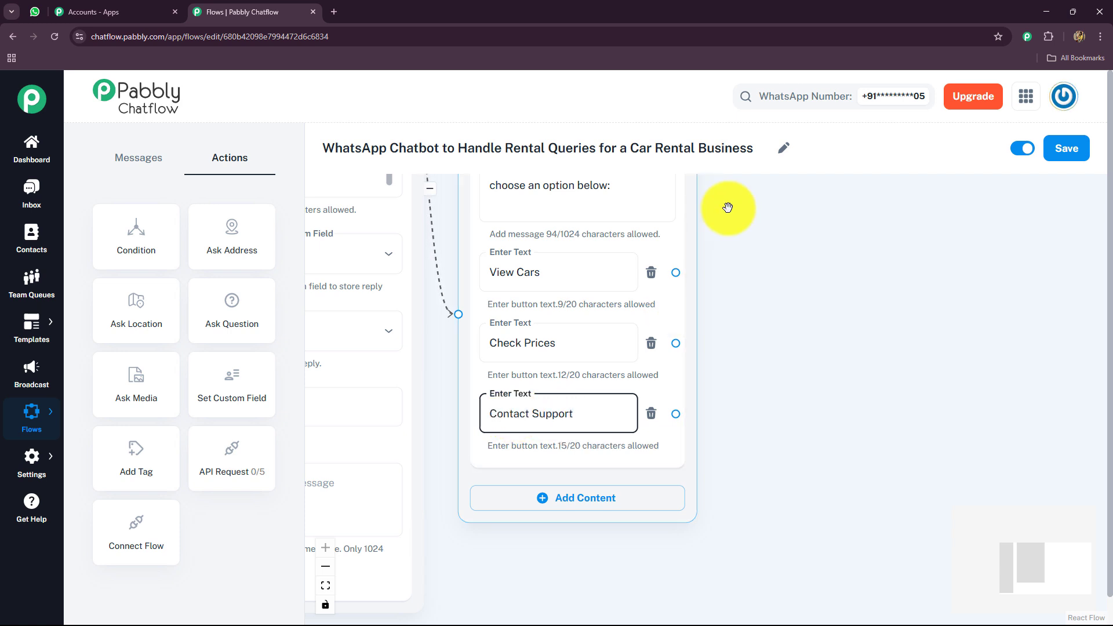
- Create a Text + Button message node linked from the greeting message's View Cars button
{"action": "left_click_drag", "start_coordinate": [752, 372], "coordinate": [705, 396]}
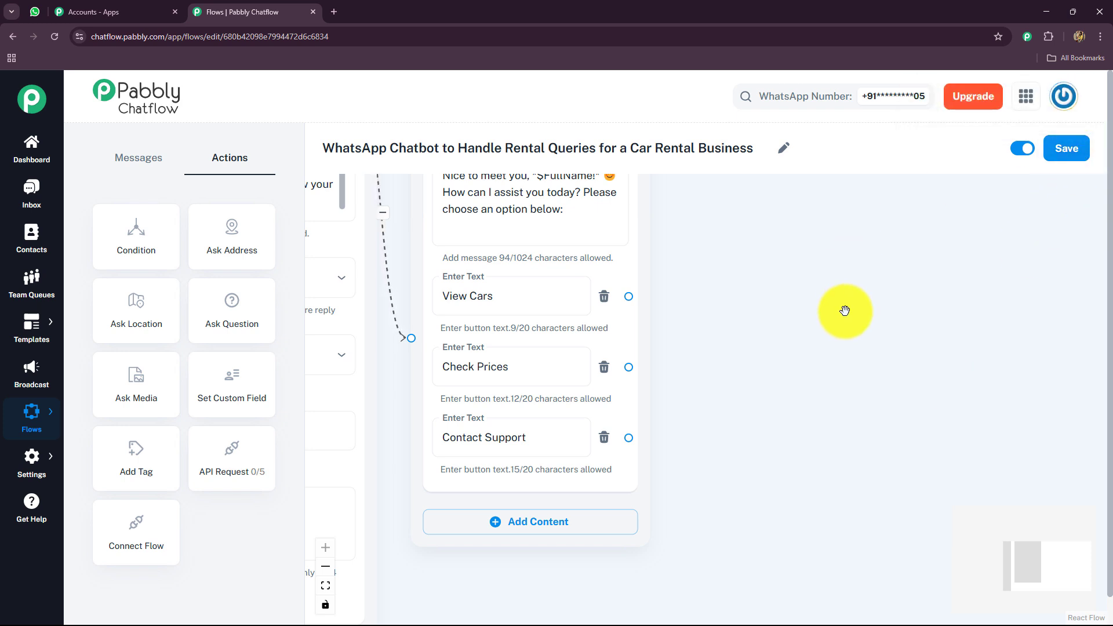
{"action": "left_click_drag", "start_coordinate": [845, 311], "coordinate": [733, 368]}
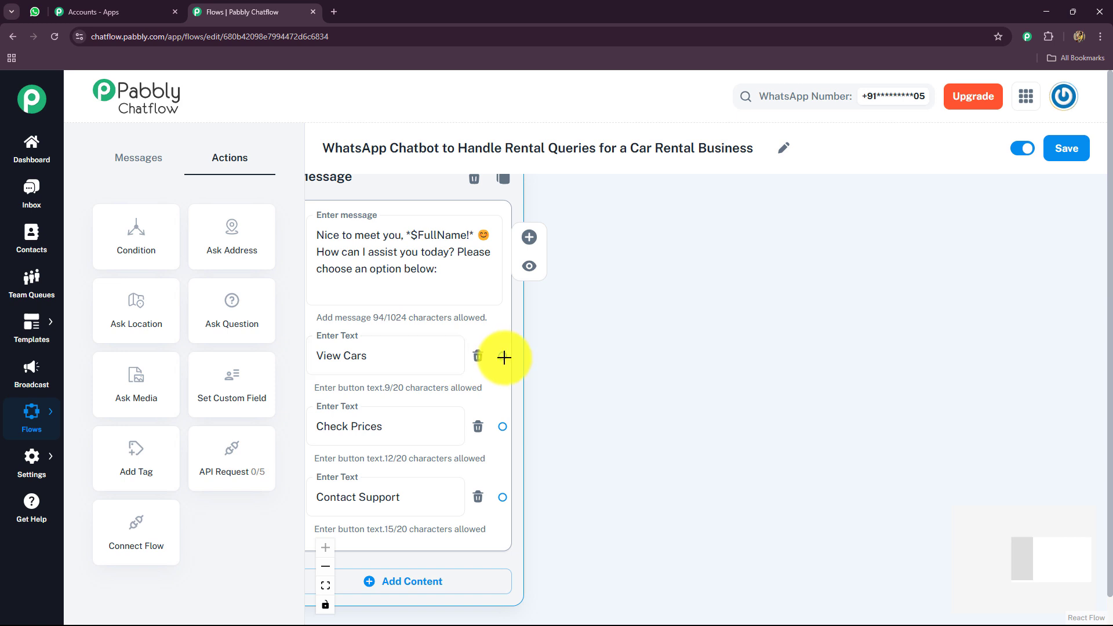
{"action": "left_click_drag", "start_coordinate": [504, 357], "coordinate": [661, 268]}
{"action": "left_click", "coordinate": [614, 321]}
{"action": "left_click", "coordinate": [668, 308]}
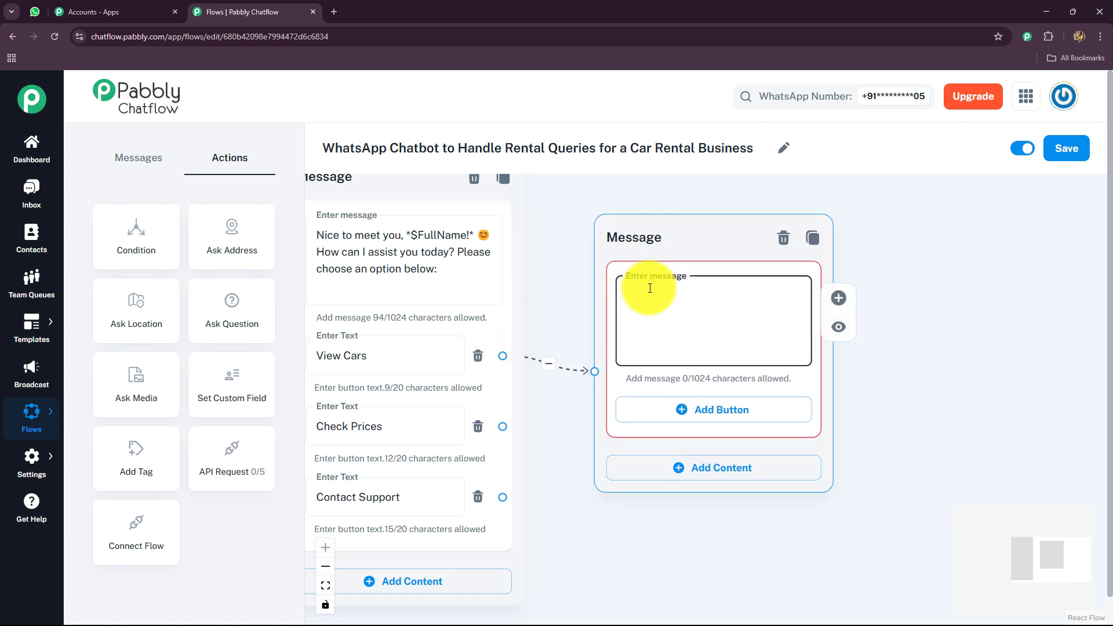
- Write "Okay, *$FullName*, 🚗 Choose a car type to explore options:" in the View Cars message, with asterisks around the name variable
{"action": "type", "text": "Okay, $FullName, 🚗 Choose a car type to explore options."}
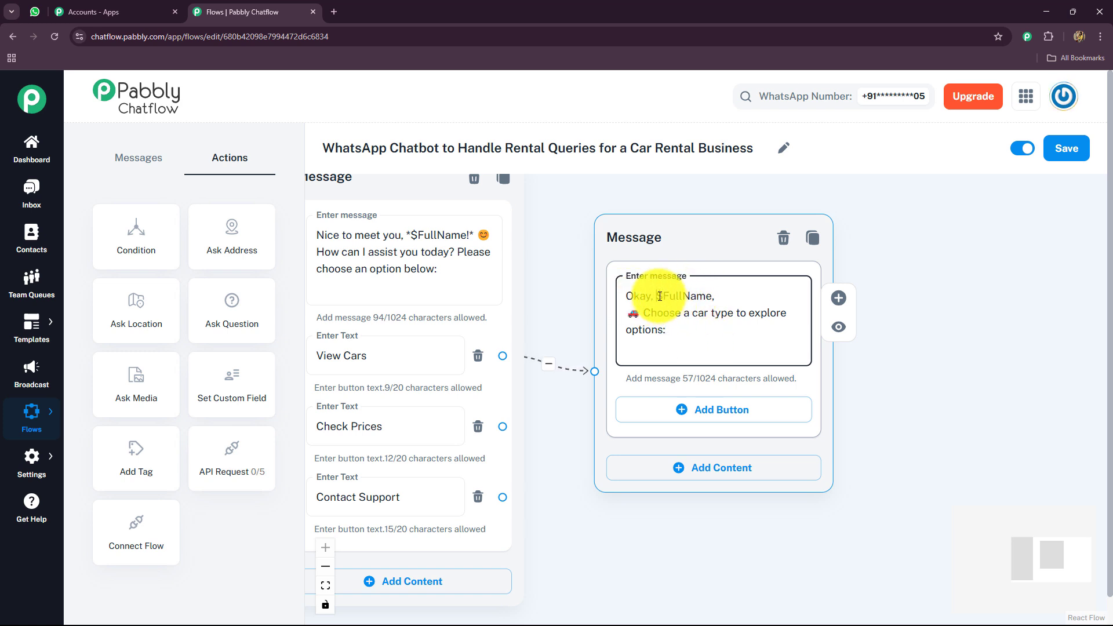
{"action": "left_click", "coordinate": [719, 296]}
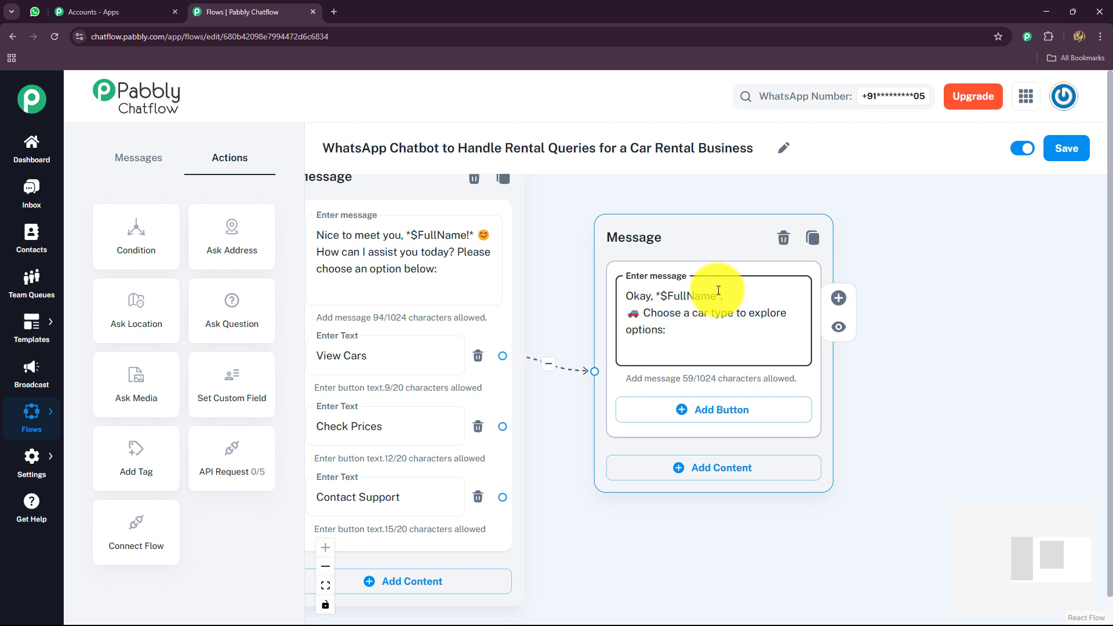
{"action": "type", "text": "*"}
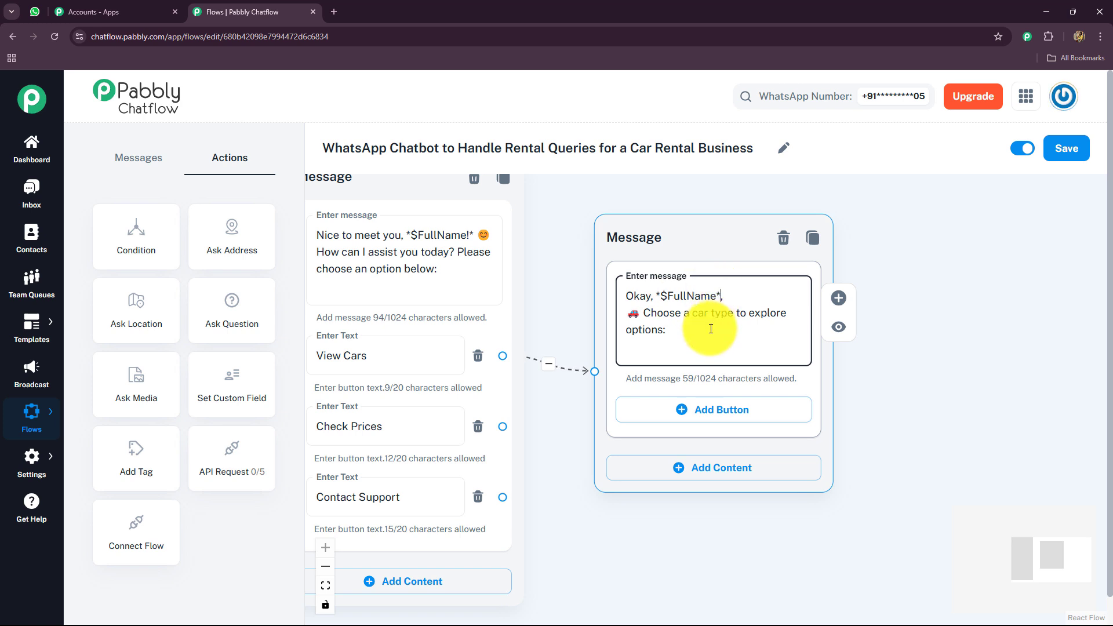
- Add three buttons to the car type message, labelled "Sedan", "SUV" and "Hatchback"
{"action": "left_click", "coordinate": [698, 410]}
{"action": "left_click", "coordinate": [665, 479]}
{"action": "left_click", "coordinate": [661, 550]}
{"action": "left_click", "coordinate": [649, 324]}
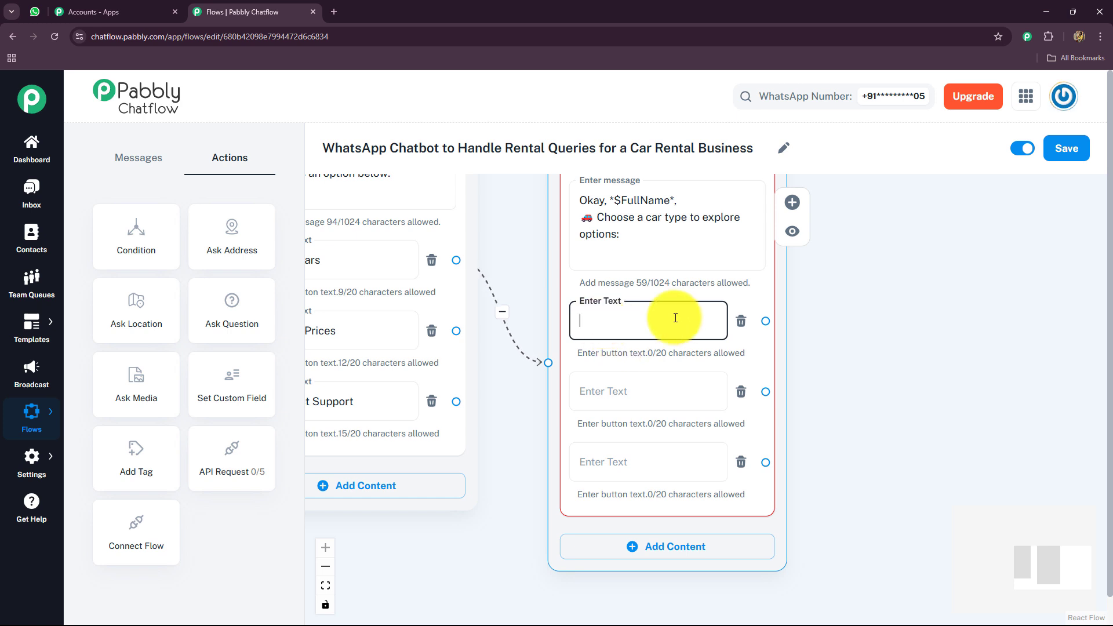
{"action": "type", "text": "Sedan"}
{"action": "left_click", "coordinate": [590, 386]}
{"action": "type", "text": "SUV"}
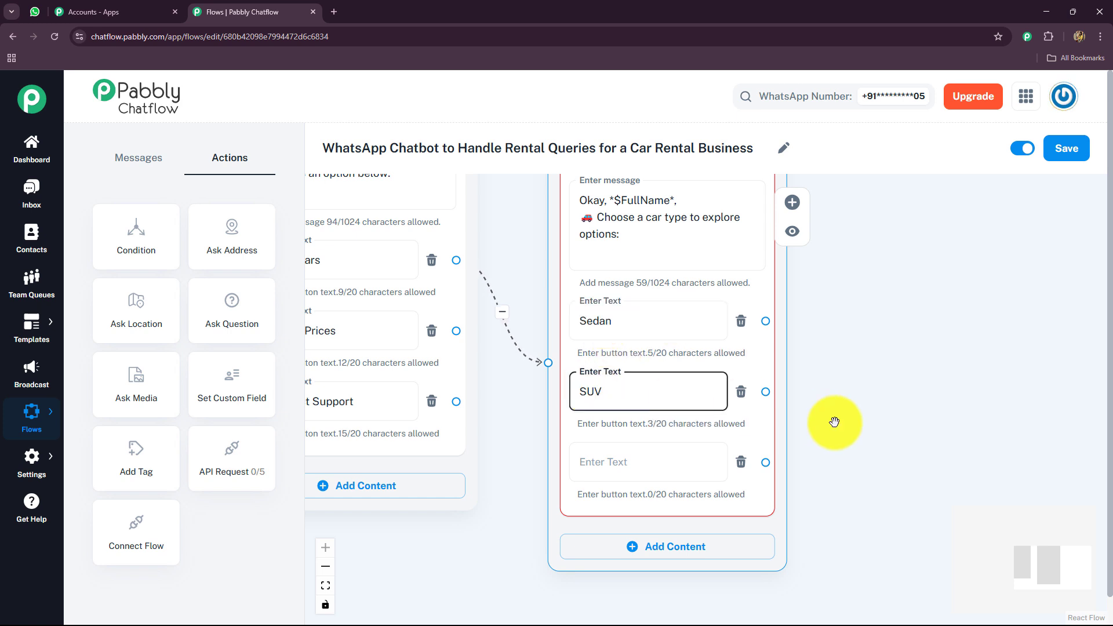
{"action": "scroll", "coordinate": [847, 373], "scroll_direction": "down", "scroll_amount": 2}
{"action": "left_click", "coordinate": [600, 393]}
{"action": "type", "text": "Hatchback"}
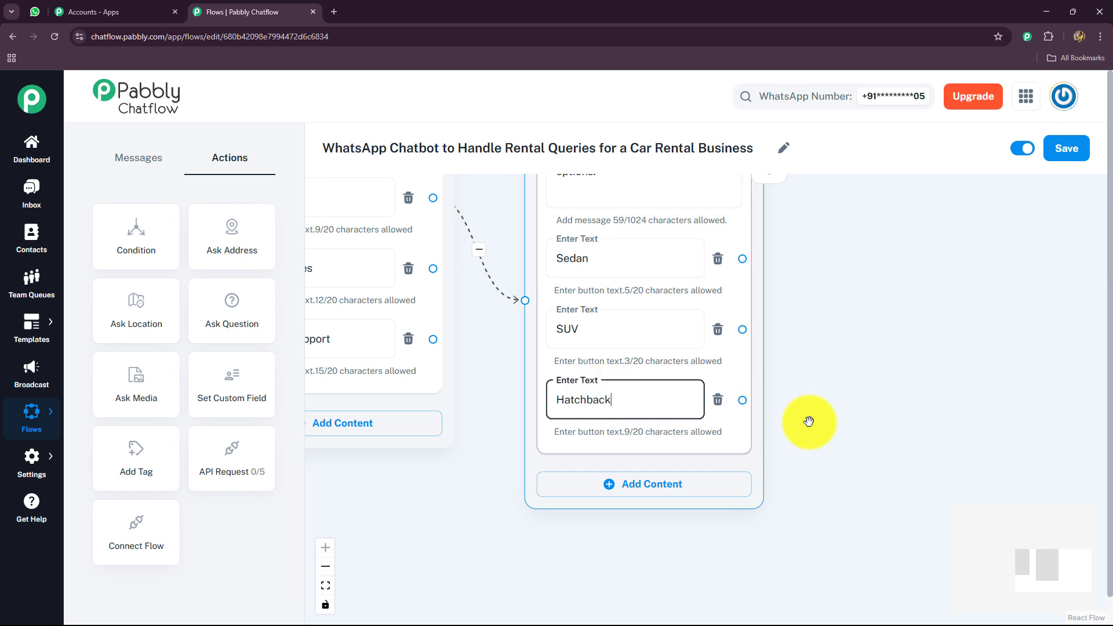
- Create a Text + Button message node linked from the Sedan button
{"action": "scroll", "coordinate": [893, 437], "scroll_direction": "up", "scroll_amount": 1}
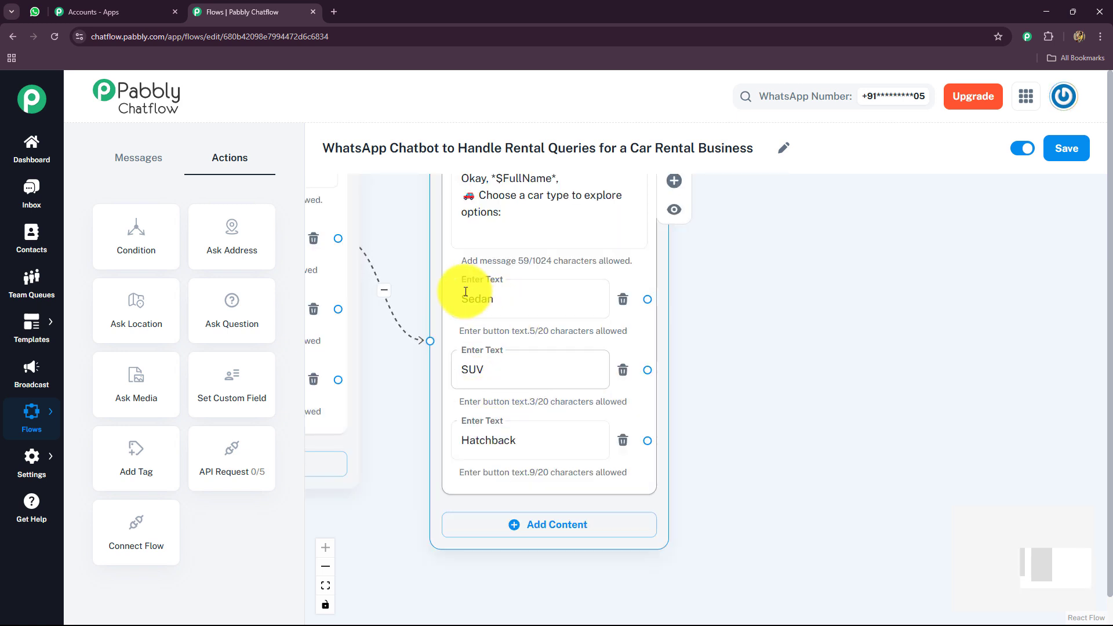
{"action": "scroll", "coordinate": [782, 320], "scroll_direction": "up", "scroll_amount": 1}
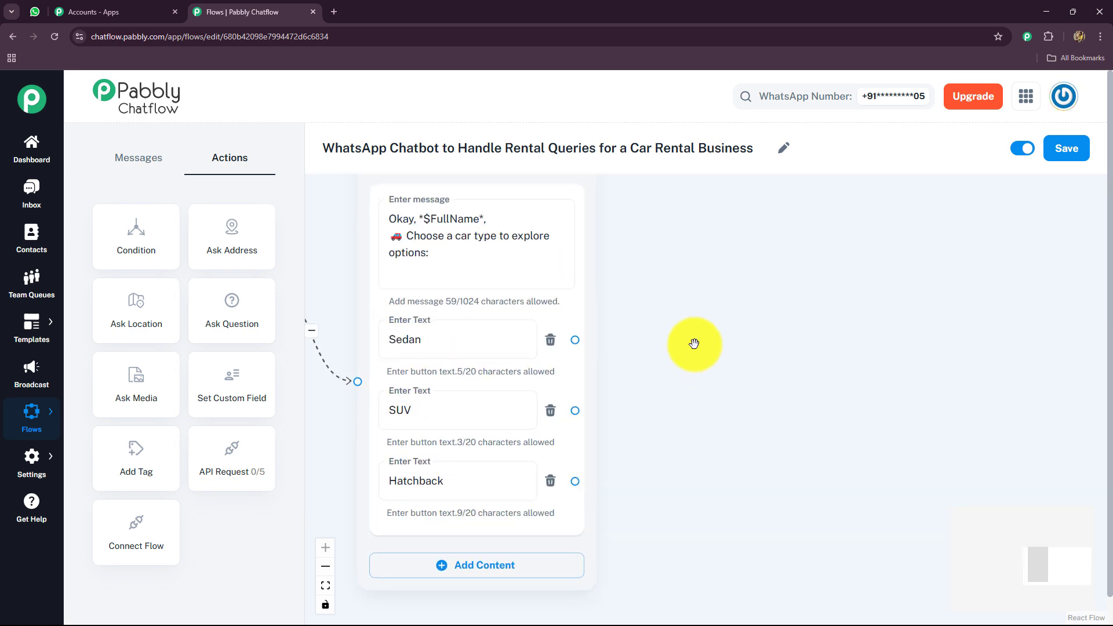
{"action": "left_click_drag", "start_coordinate": [574, 340], "coordinate": [629, 249]}
{"action": "left_click", "coordinate": [683, 281]}
{"action": "left_click_drag", "start_coordinate": [704, 254], "coordinate": [693, 219]}
- Paste the Available Sedans message into the Sedan node, listing Honda City at ₹2000/day, Hyundai Verna at ₹1900/day and Skoda Slavia at ₹2100/day
{"action": "left_click", "coordinate": [655, 289]}
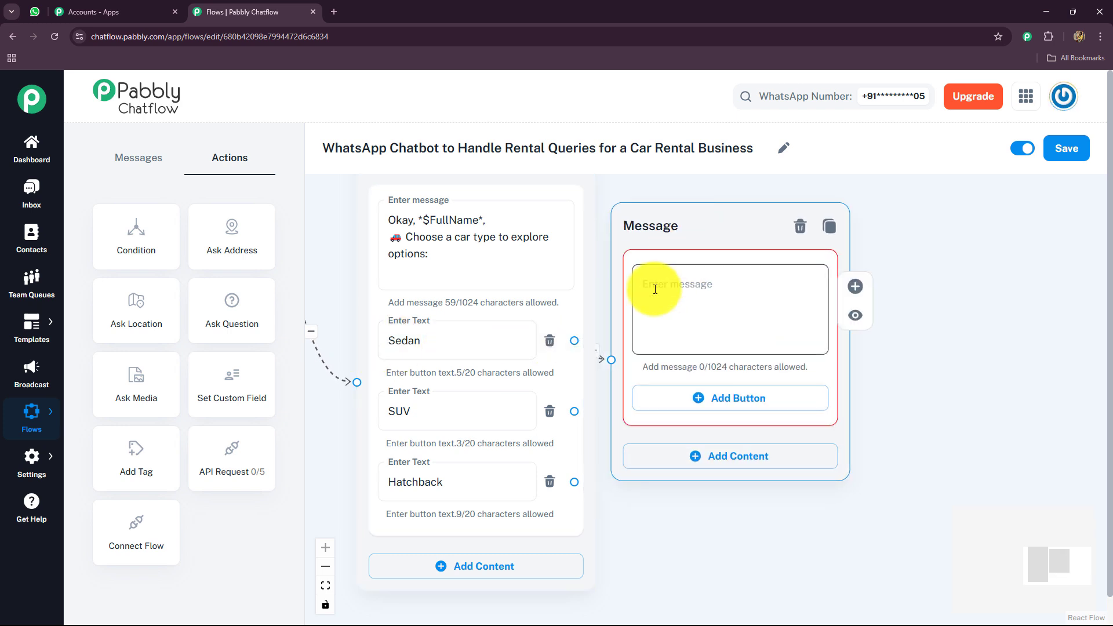
{"action": "key", "text": "ctrl+v"}
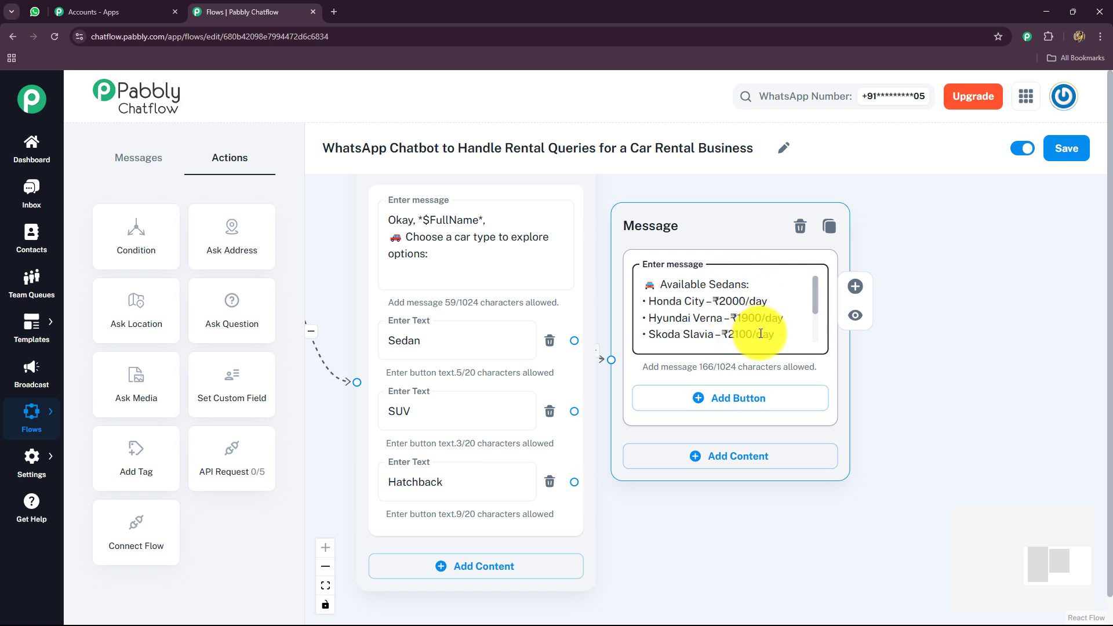
{"action": "scroll", "coordinate": [815, 305], "scroll_direction": "down", "scroll_amount": 2}
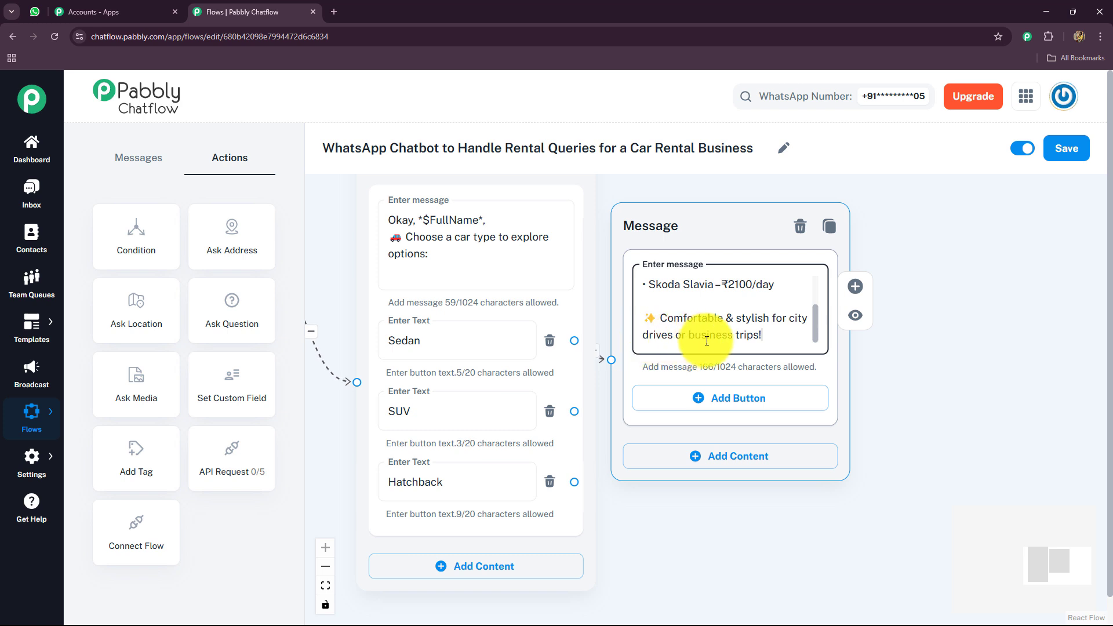
- Add "Book Now!" and "Back to Main Menu" buttons to the sedan message and connect Back to Main Menu to the greeting message
{"action": "left_click", "coordinate": [727, 400]}
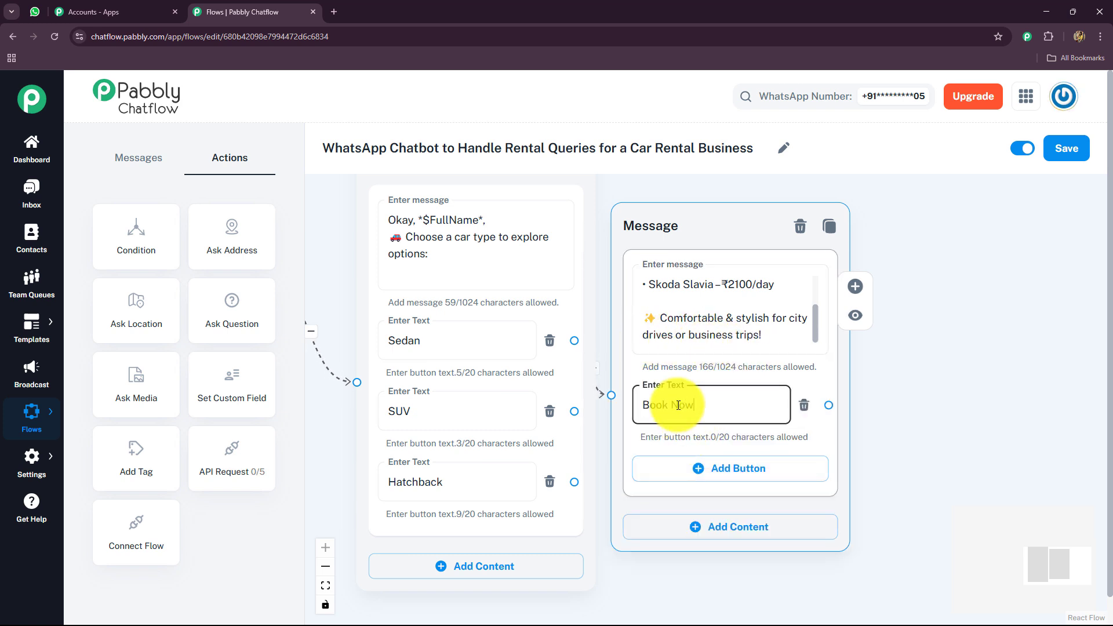
{"action": "type", "text": "Book Now!"}
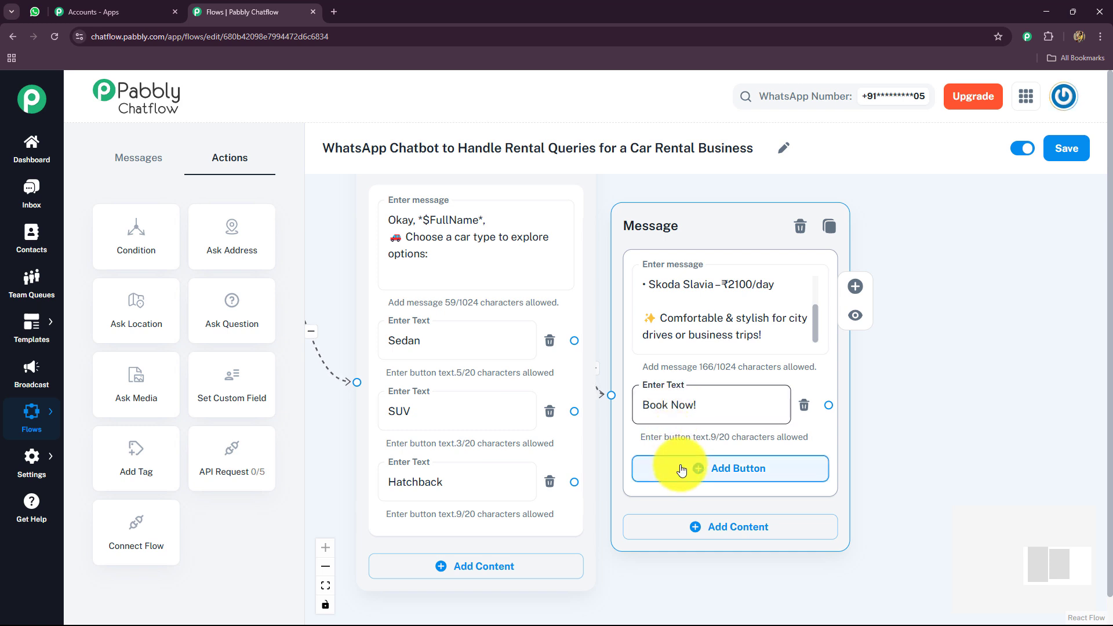
{"action": "left_click", "coordinate": [681, 469]}
{"action": "type", "text": "Back to Main Menu"}
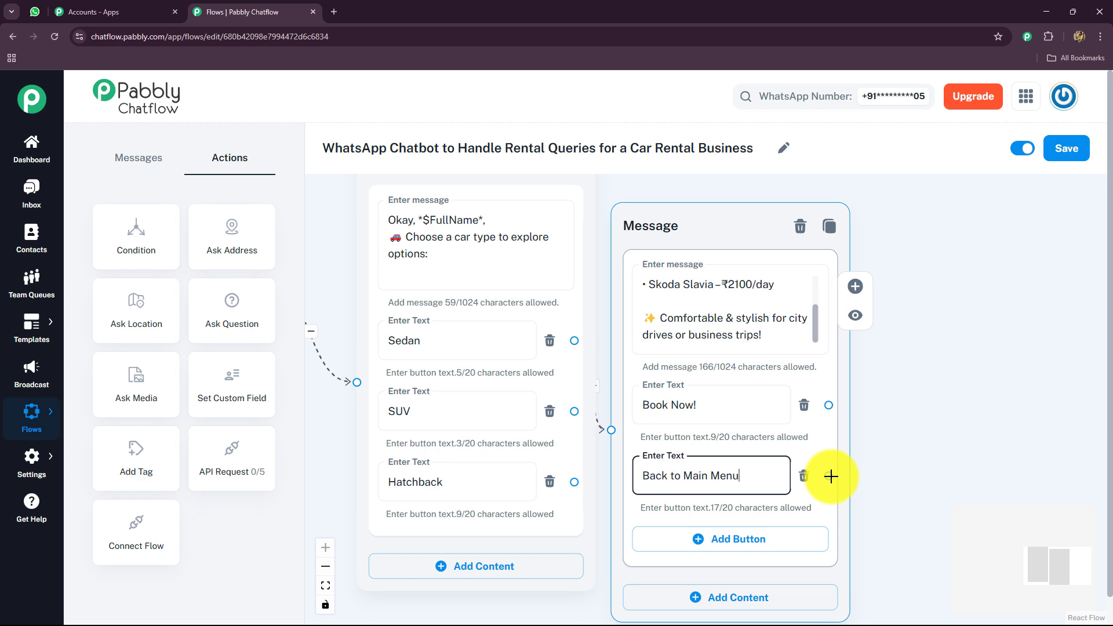
{"action": "left_click_drag", "start_coordinate": [831, 476], "coordinate": [410, 286]}
- Rename the greeting message's second button as "Check Offers"
{"action": "left_click", "coordinate": [479, 327]}
{"action": "key", "text": "BackSpace"}
{"action": "key", "text": "BackSpace"}
{"action": "key", "text": "BackSpace"}
{"action": "key", "text": "BackSpace"}
{"action": "key", "text": "BackSpace"}
{"action": "key", "text": "BackSpace"}
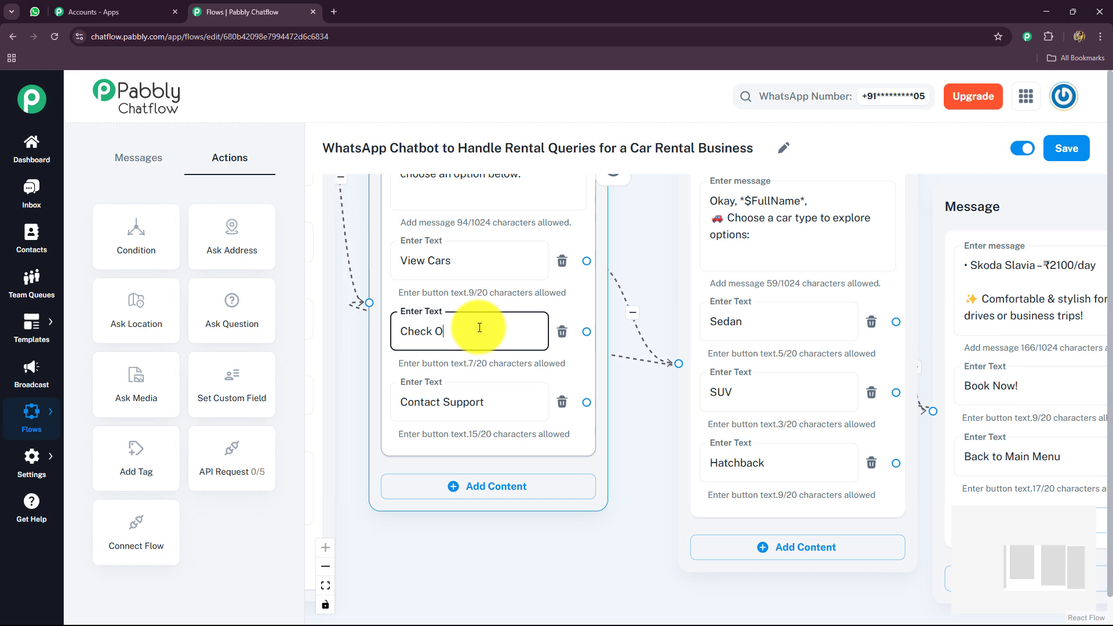
{"action": "left_click", "coordinate": [534, 546]}
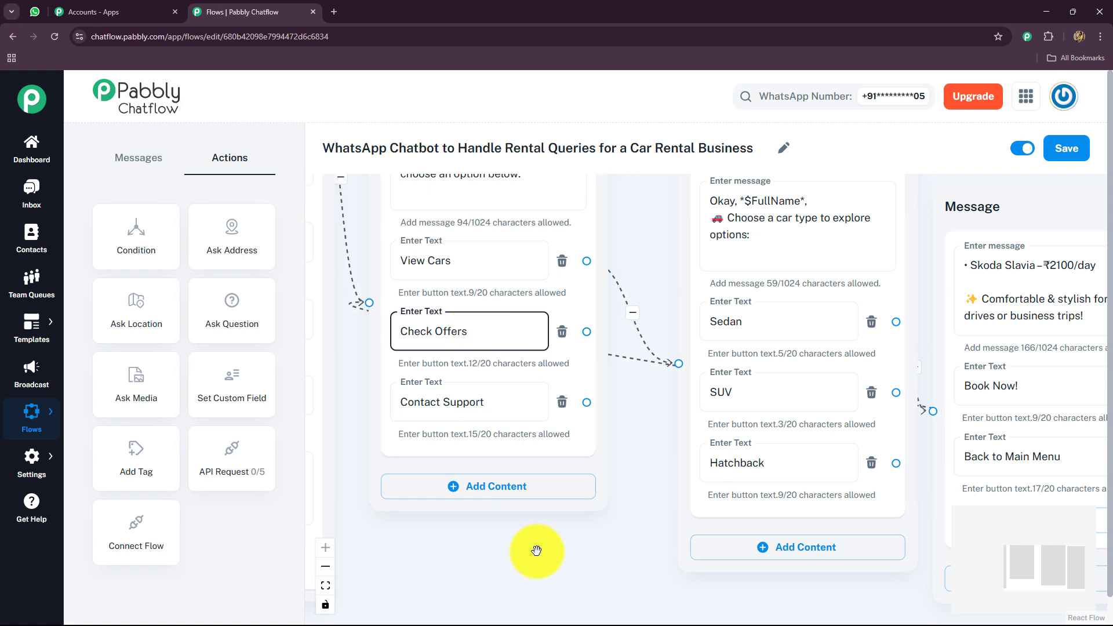
- Move the sedan message node up and further away from the car type message node
{"action": "scroll", "coordinate": [607, 546], "scroll_direction": "down", "scroll_amount": 3}
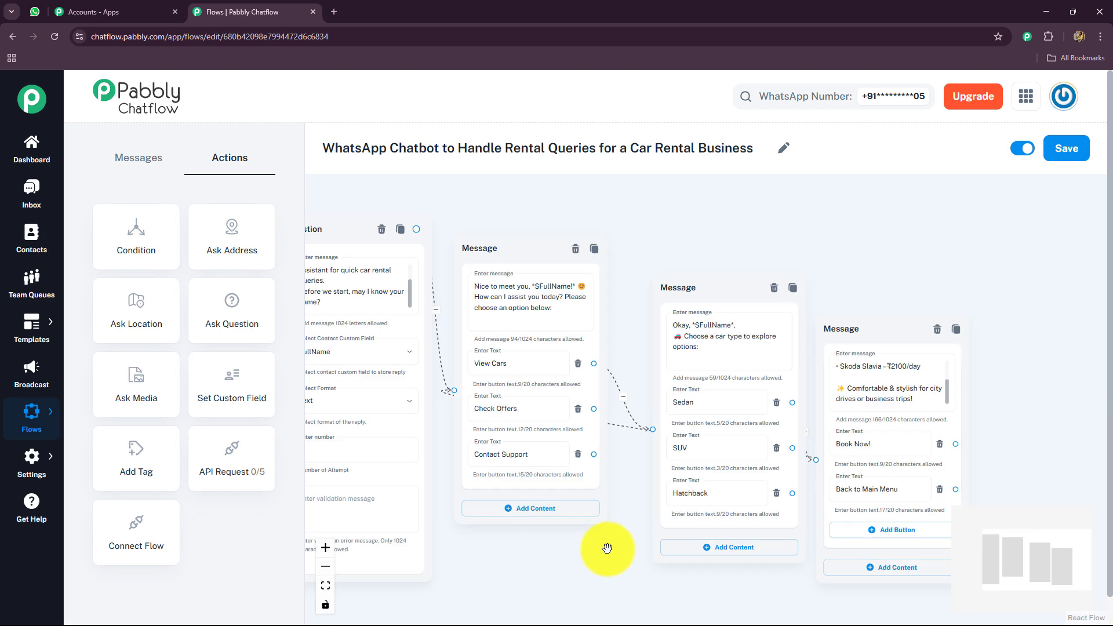
{"action": "left_click_drag", "start_coordinate": [571, 552], "coordinate": [448, 537]}
{"action": "left_click_drag", "start_coordinate": [781, 314], "coordinate": [823, 241]}
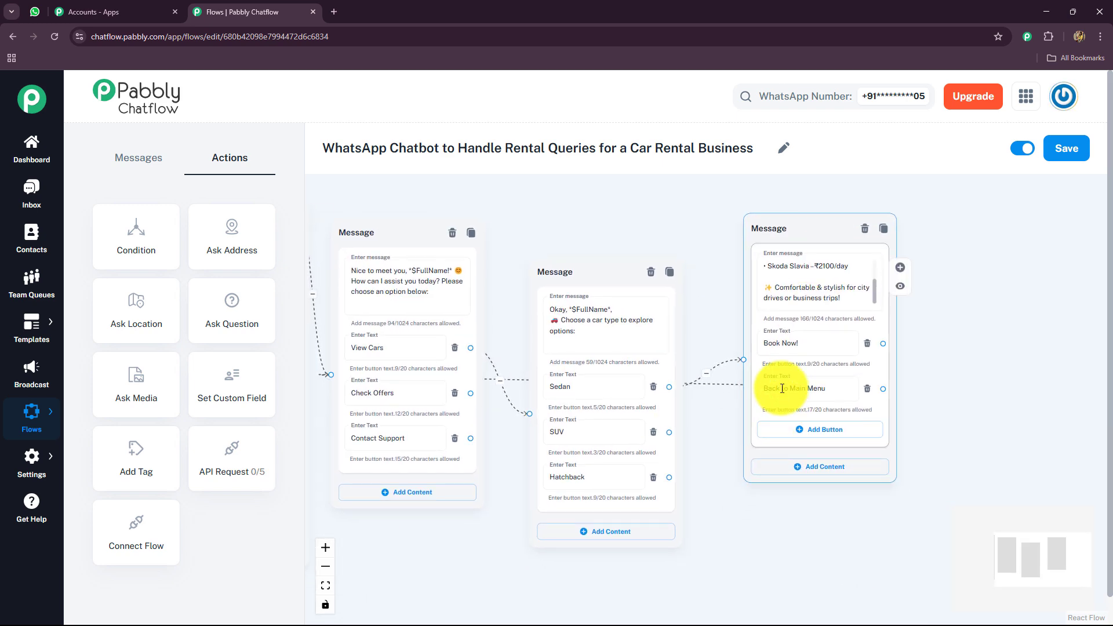
{"action": "left_click_drag", "start_coordinate": [1020, 373], "coordinate": [806, 431]}
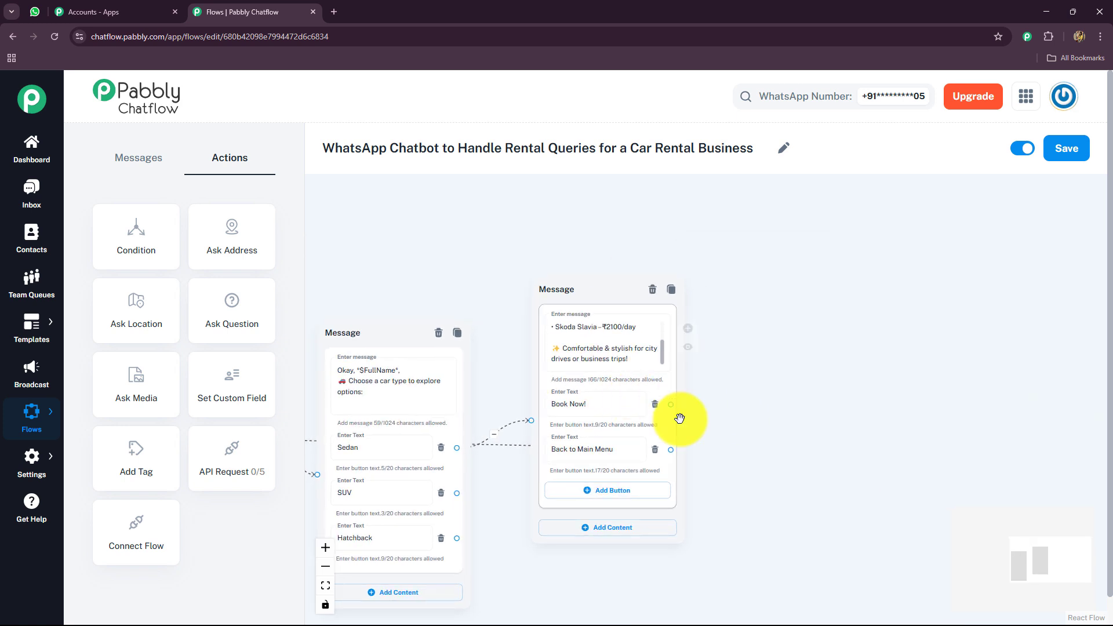
{"action": "scroll", "coordinate": [748, 441], "scroll_direction": "up", "scroll_amount": 4}
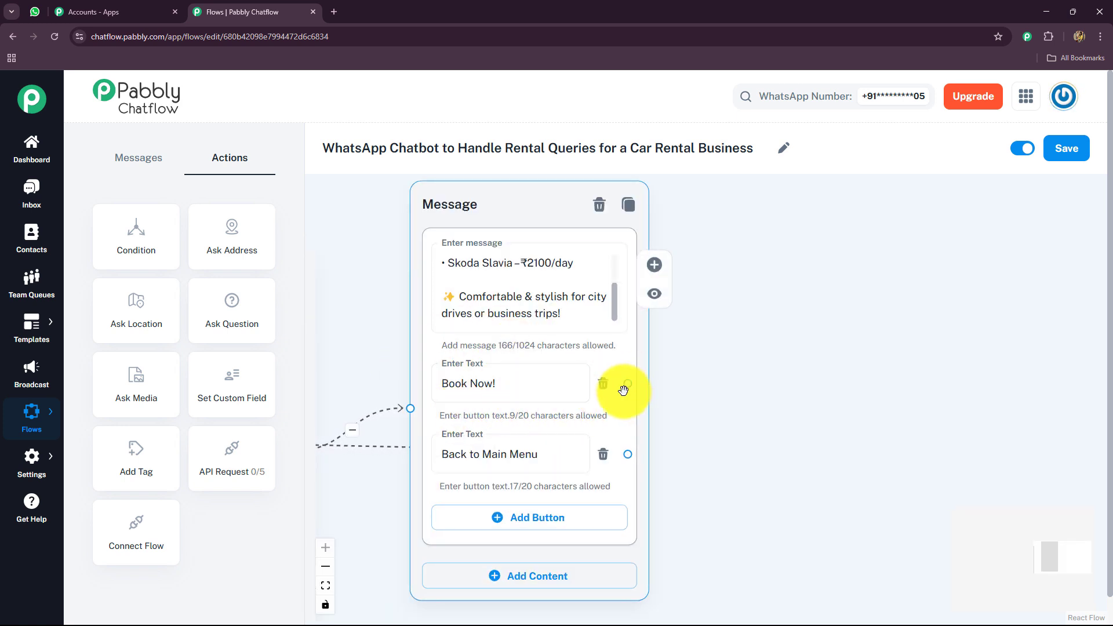
{"action": "left_click_drag", "start_coordinate": [630, 382], "coordinate": [721, 331]}
{"action": "left_click", "coordinate": [703, 355]}
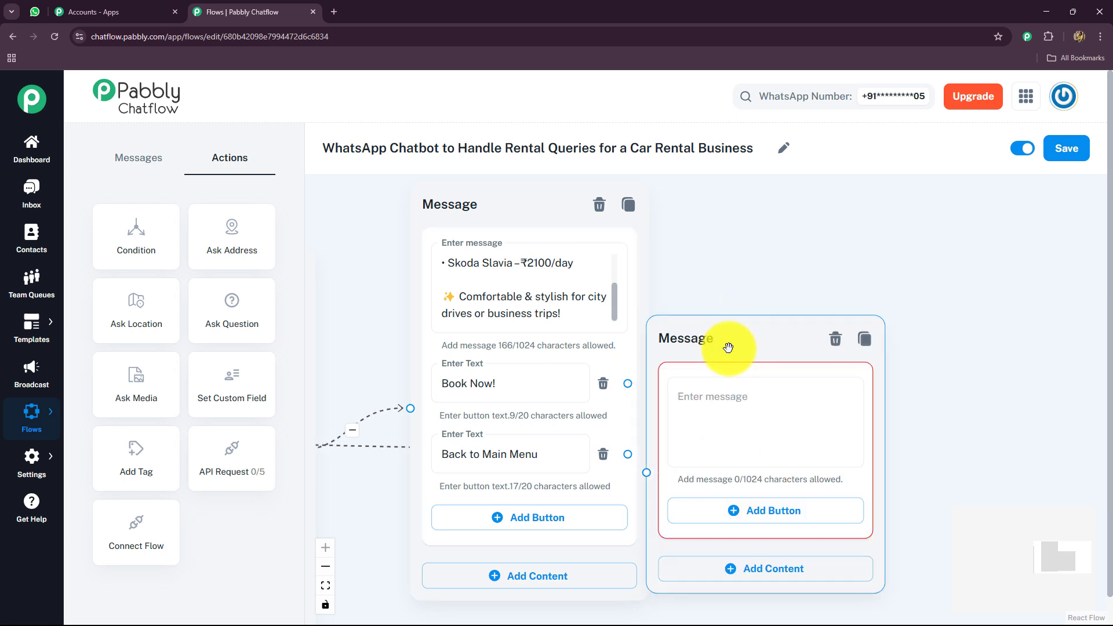
{"action": "left_click", "coordinate": [745, 320]}
{"action": "key", "text": "ctrl+v"}
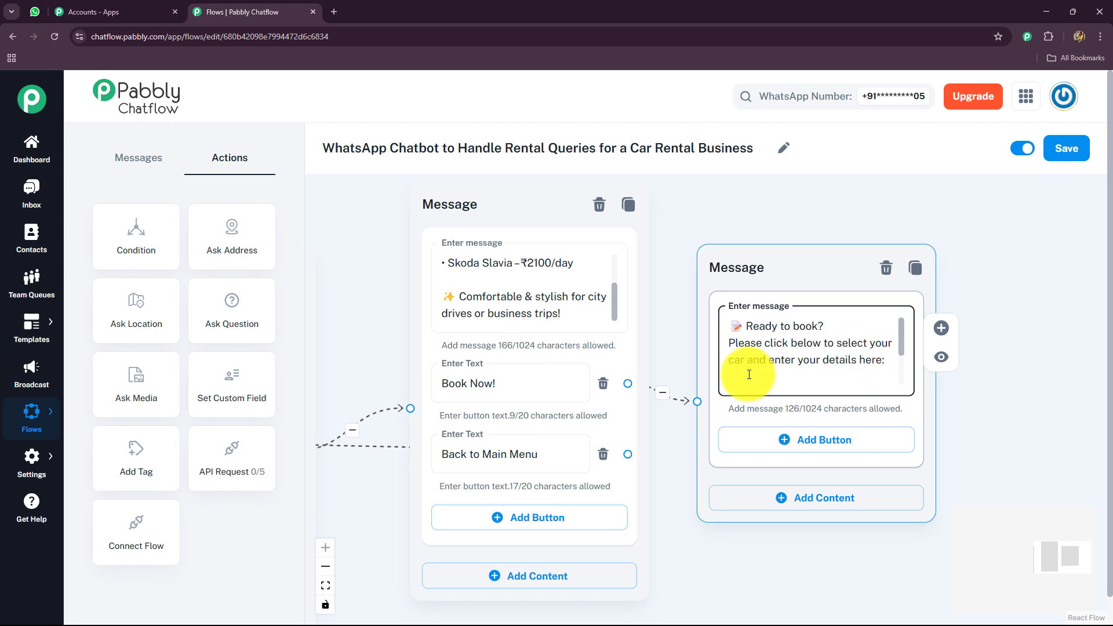
{"action": "left_click_drag", "start_coordinate": [903, 341], "coordinate": [903, 369]}
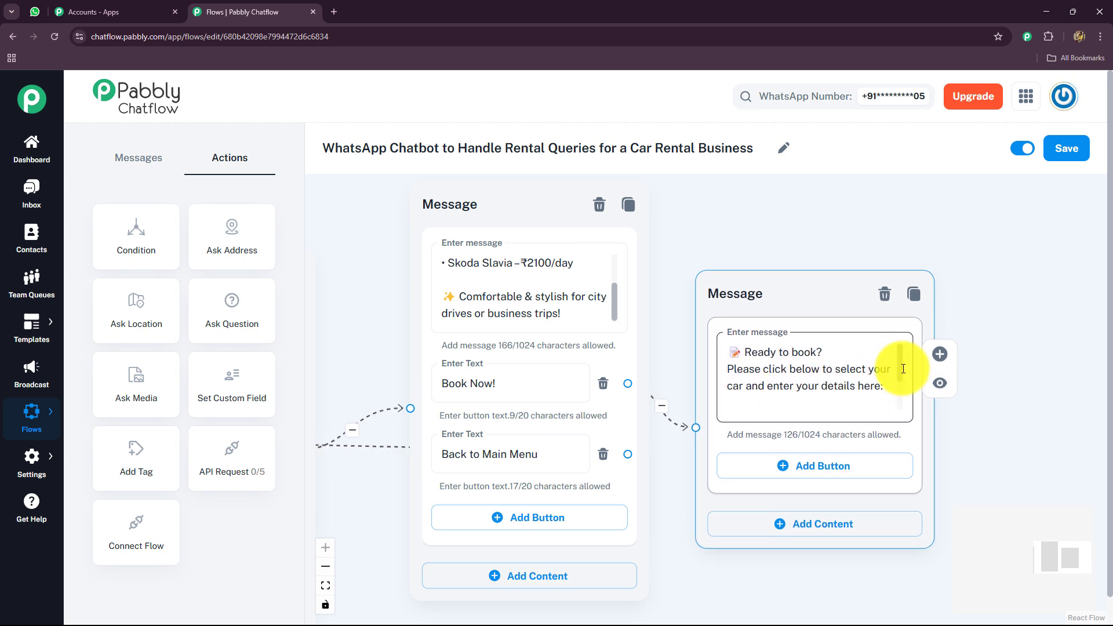
{"action": "scroll", "coordinate": [898, 380], "scroll_direction": "down", "scroll_amount": 2}
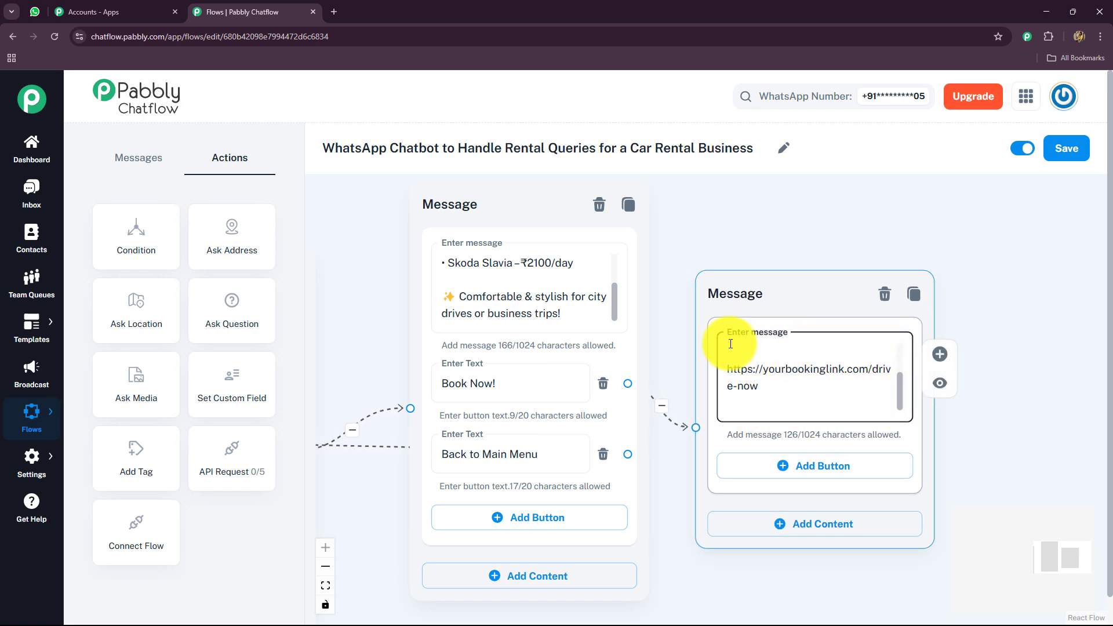
{"action": "left_click_drag", "start_coordinate": [785, 313], "coordinate": [795, 248]}
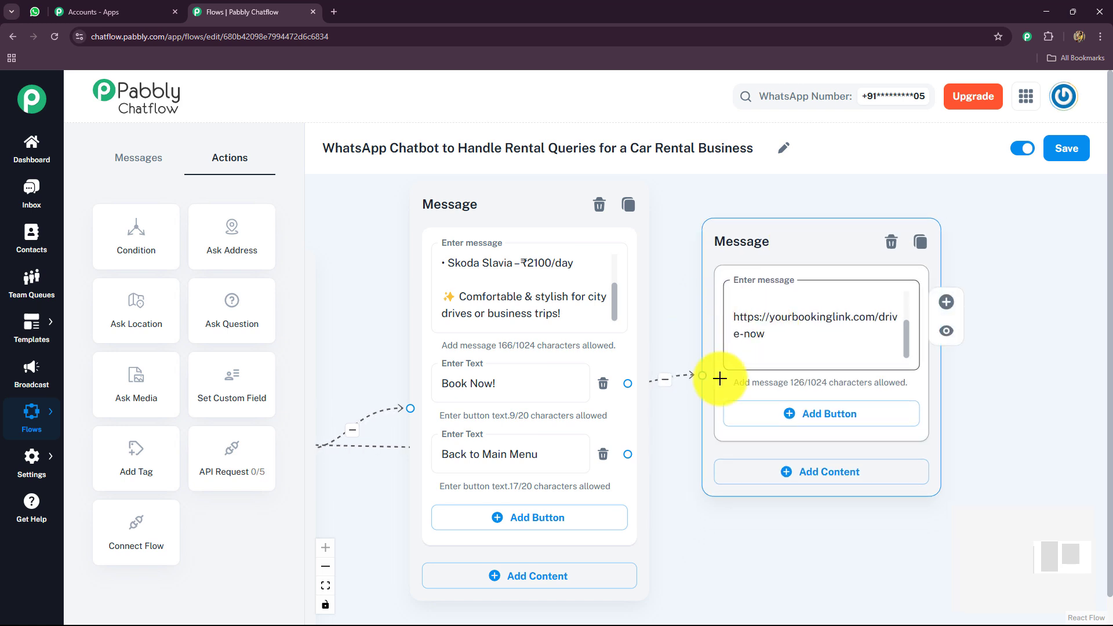
- Add a new text-and-button message connected to the SUV button of the car type message
{"action": "left_click_drag", "start_coordinate": [715, 529], "coordinate": [634, 498]}
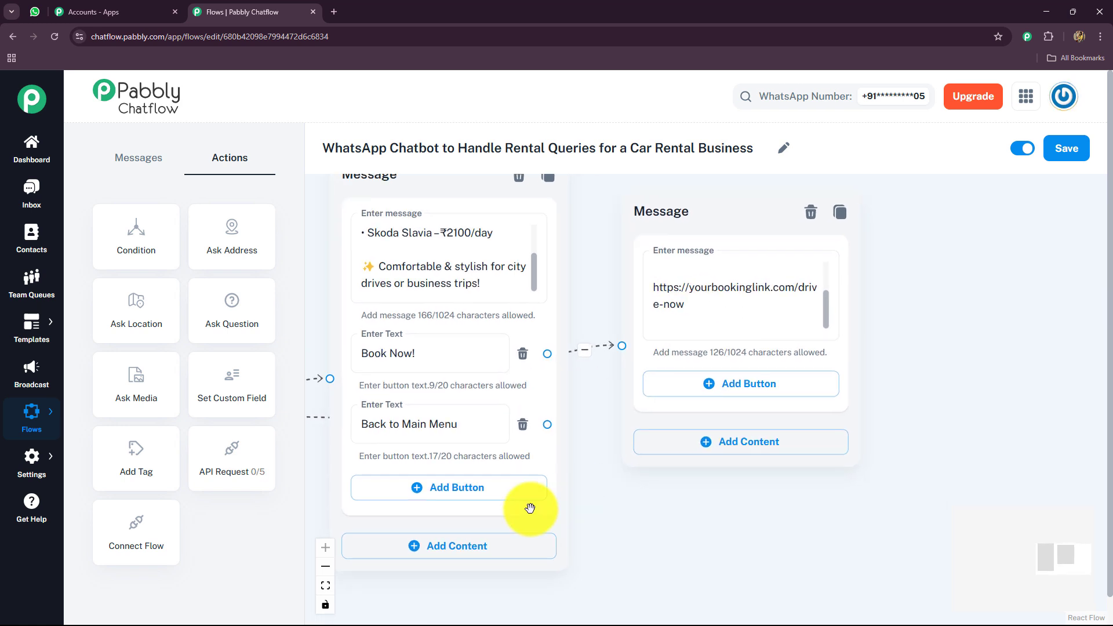
{"action": "left_click", "coordinate": [443, 423]}
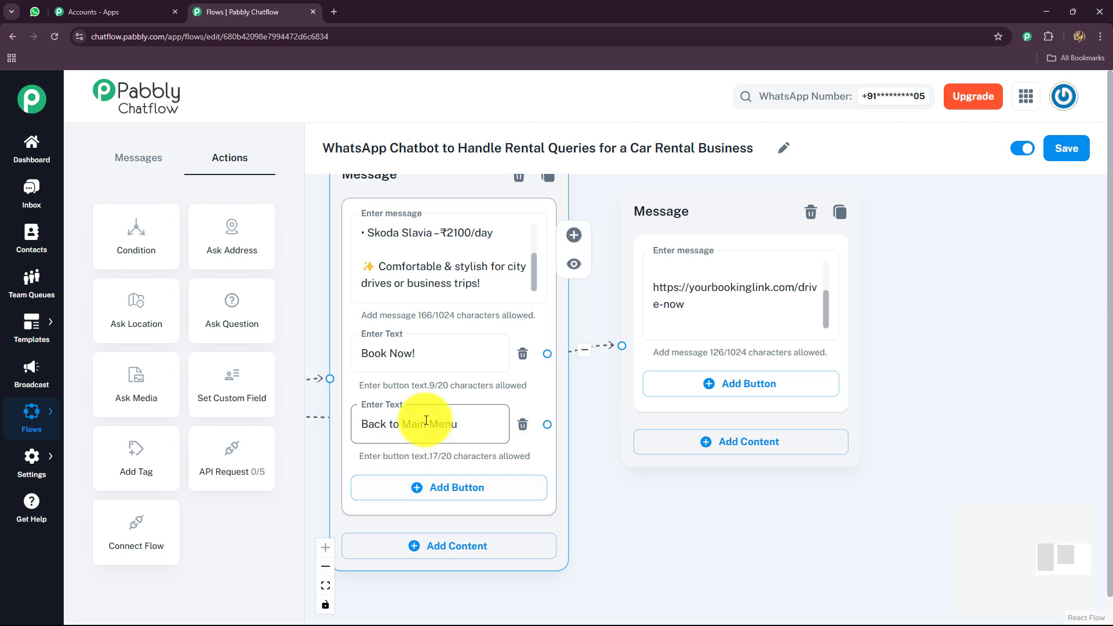
{"action": "mouse_move", "coordinate": [655, 516]}
{"action": "left_mouse_down"}
{"action": "mouse_move", "coordinate": [655, 562]}
{"action": "mouse_move", "coordinate": [800, 506]}
{"action": "mouse_move", "coordinate": [906, 498]}
{"action": "left_mouse_up"}
{"action": "left_click_drag", "start_coordinate": [782, 550], "coordinate": [722, 558]}
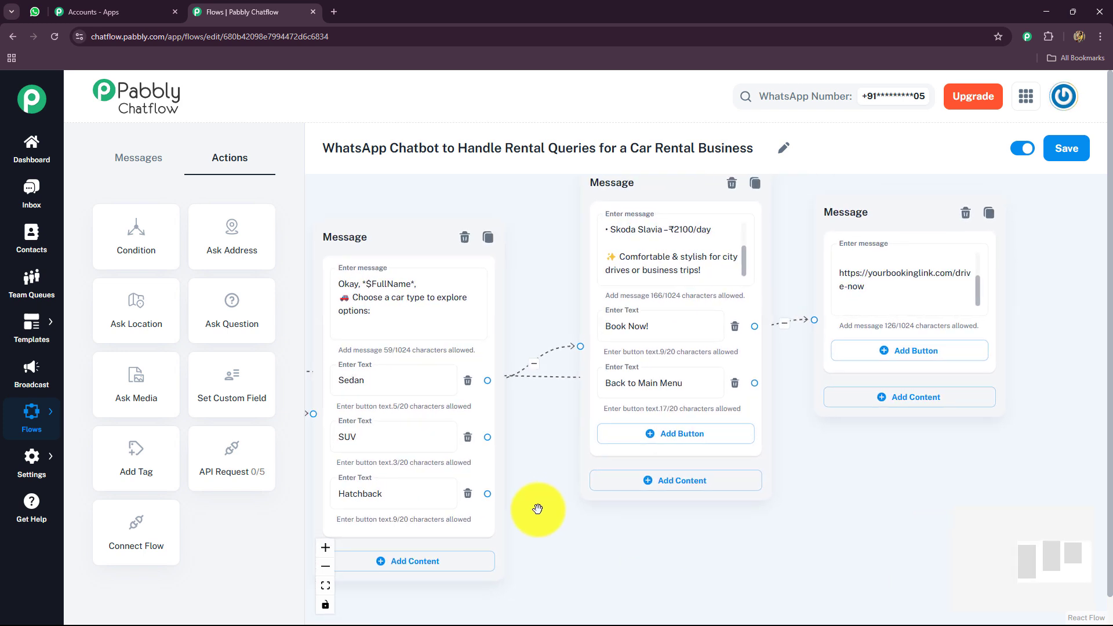
{"action": "left_click_drag", "start_coordinate": [558, 552], "coordinate": [660, 487]}
{"action": "left_click", "coordinate": [479, 375]}
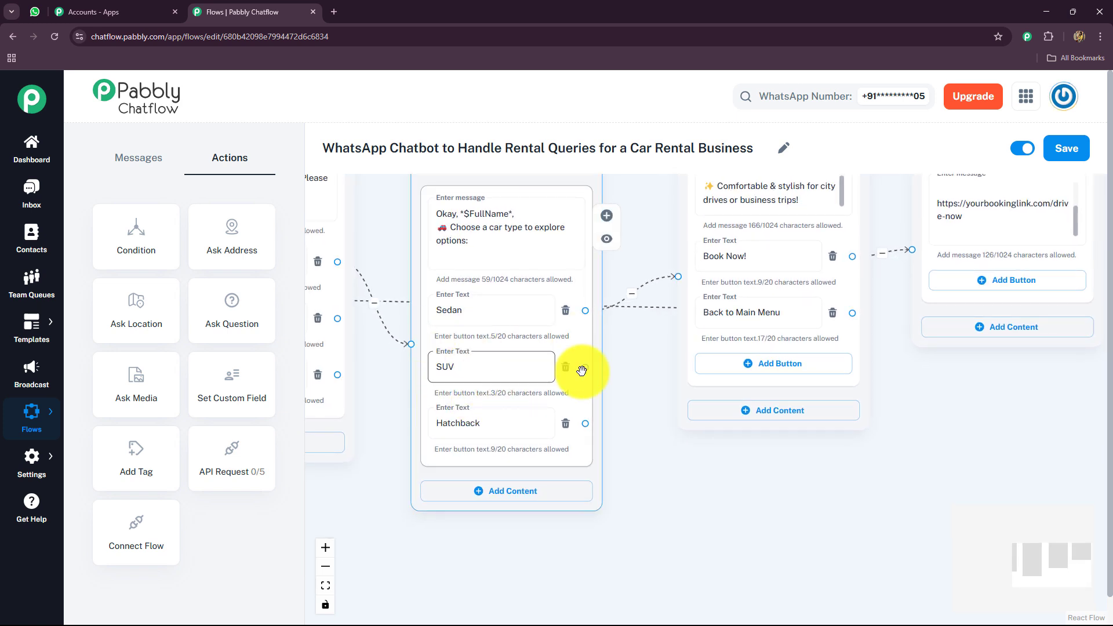
{"action": "left_click_drag", "start_coordinate": [602, 376], "coordinate": [676, 489]}
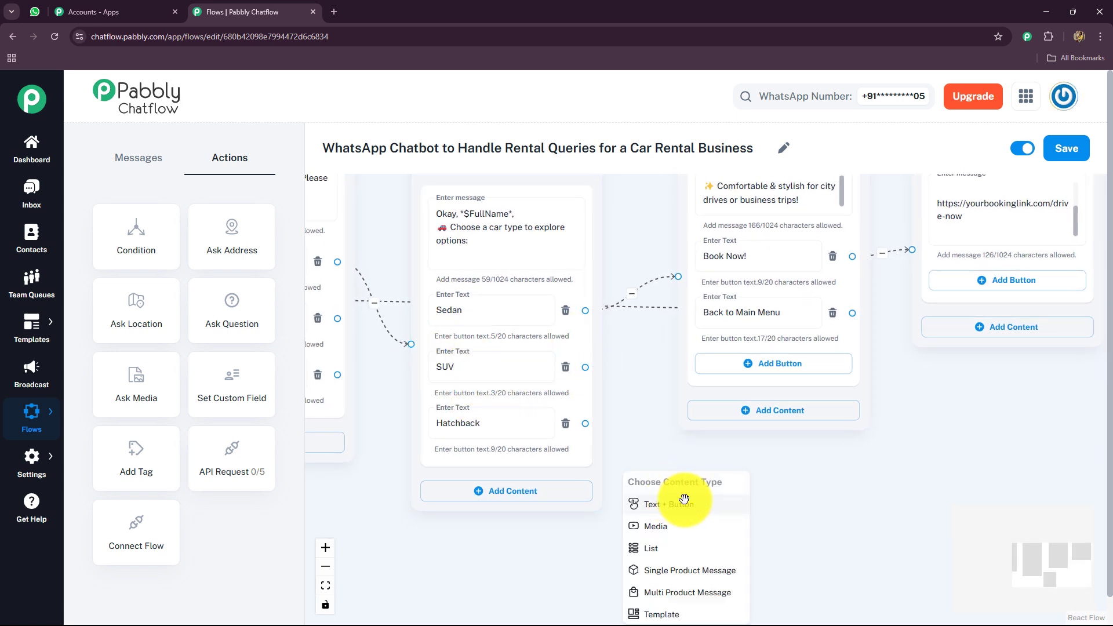
{"action": "left_click", "coordinate": [684, 500]}
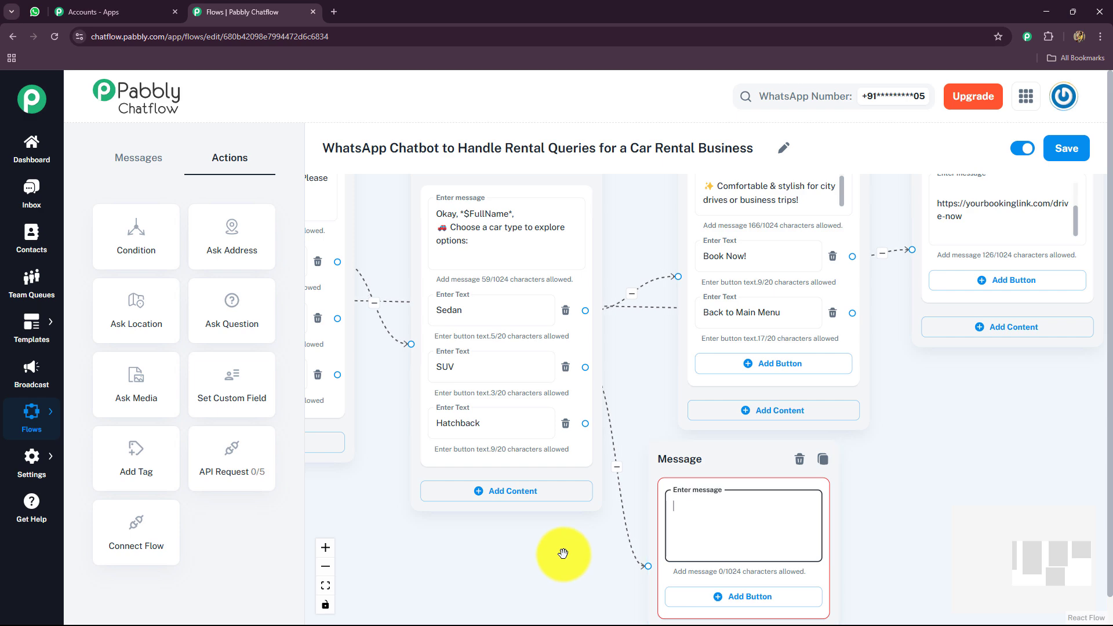
- Paste the Available SUVs message into the SUV node, listing Toyota Fortuner at ₹3500/day, Mahindra XUV700 at ₹3200/day and Kia Seltos at ₹2900/day
{"action": "scroll", "coordinate": [545, 539], "scroll_direction": "down", "scroll_amount": 3}
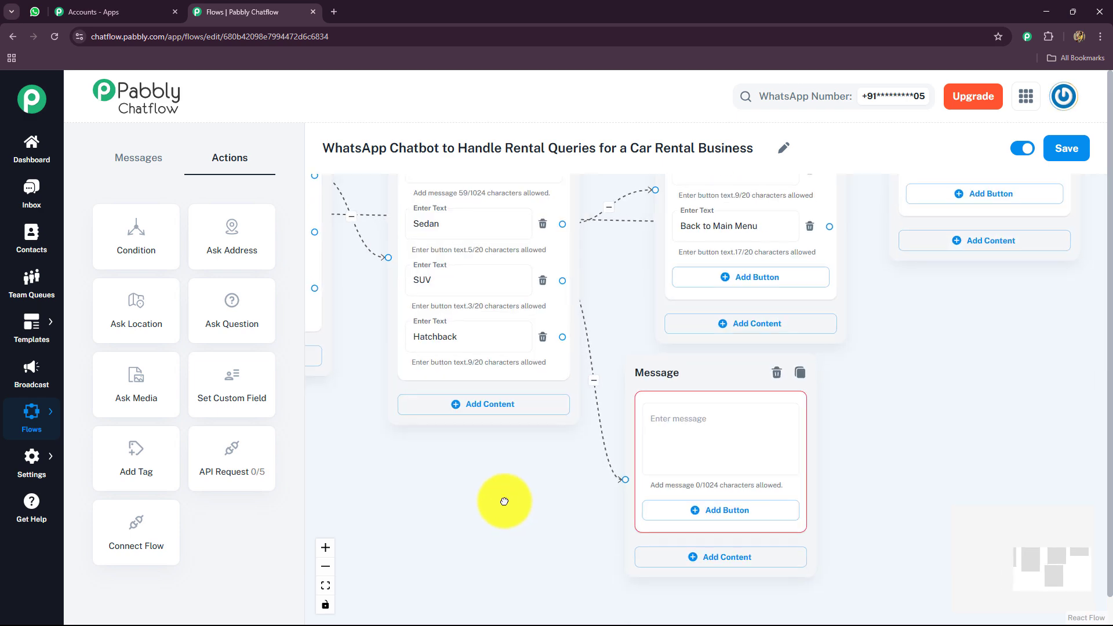
{"action": "left_click", "coordinate": [616, 409]}
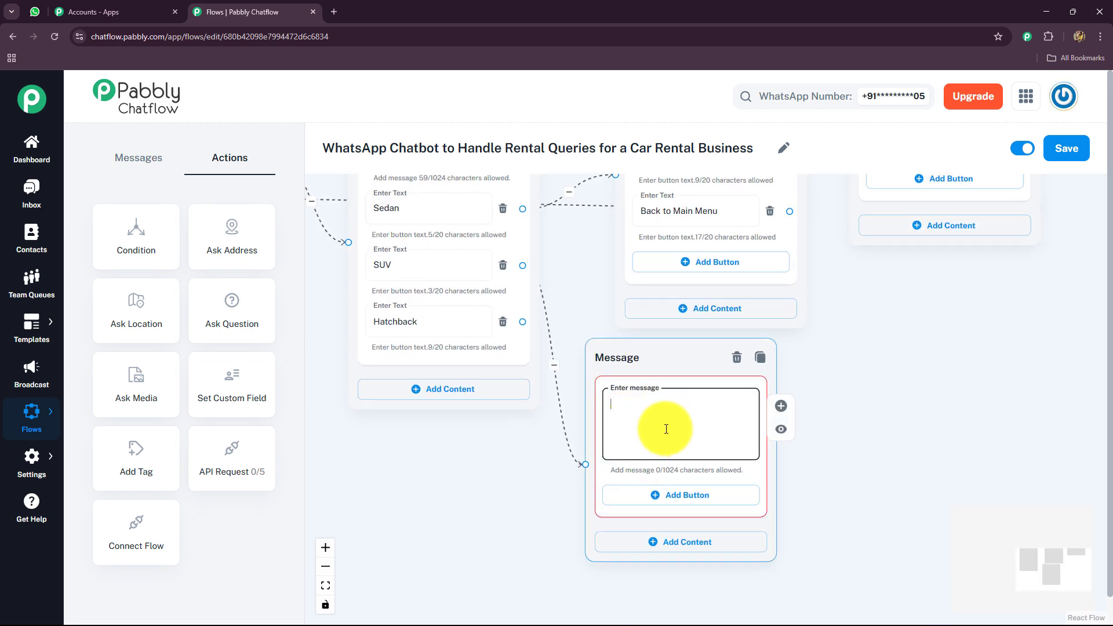
{"action": "key", "text": "ctrl+v"}
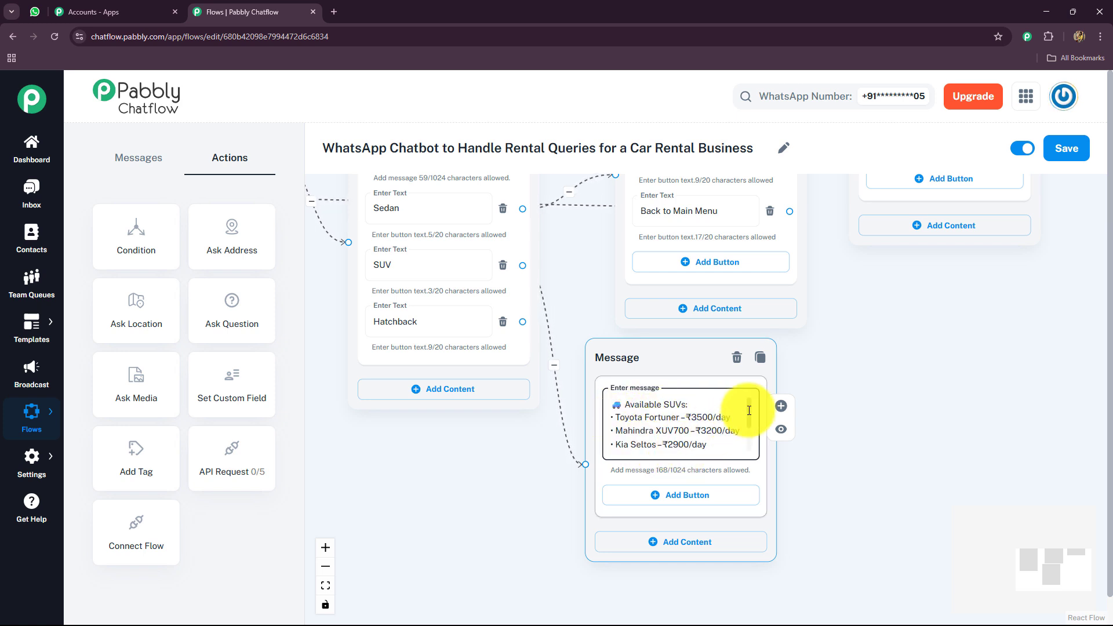
{"action": "scroll", "coordinate": [749, 411], "scroll_direction": "down", "scroll_amount": 3}
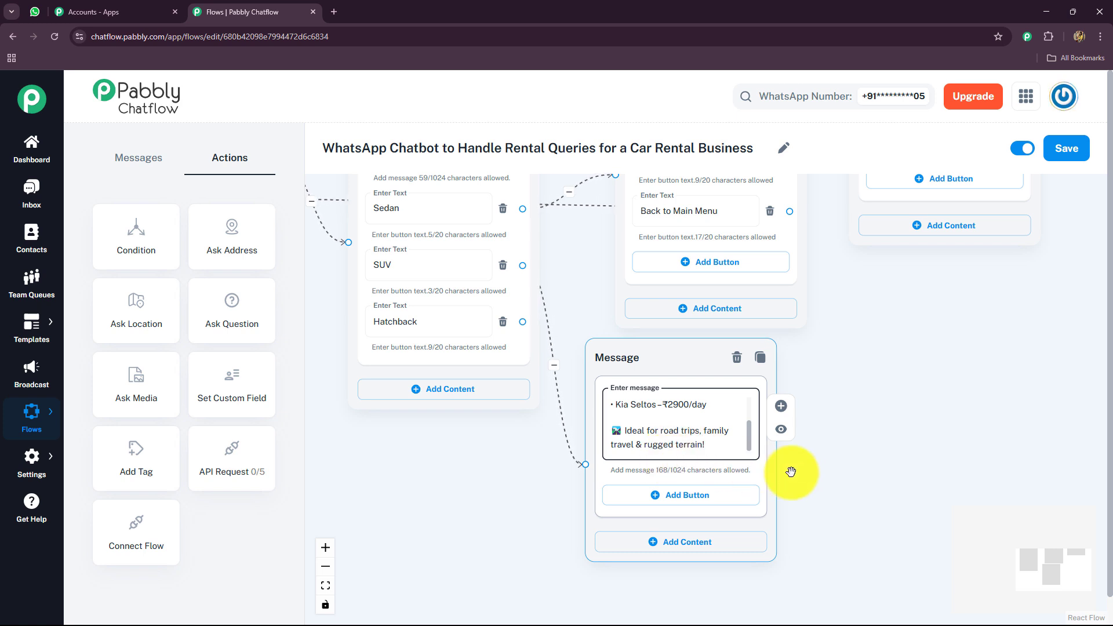
- Add a "Book Now!" button to the SUV message and connect it to the booking link message
{"action": "left_click", "coordinate": [687, 495]}
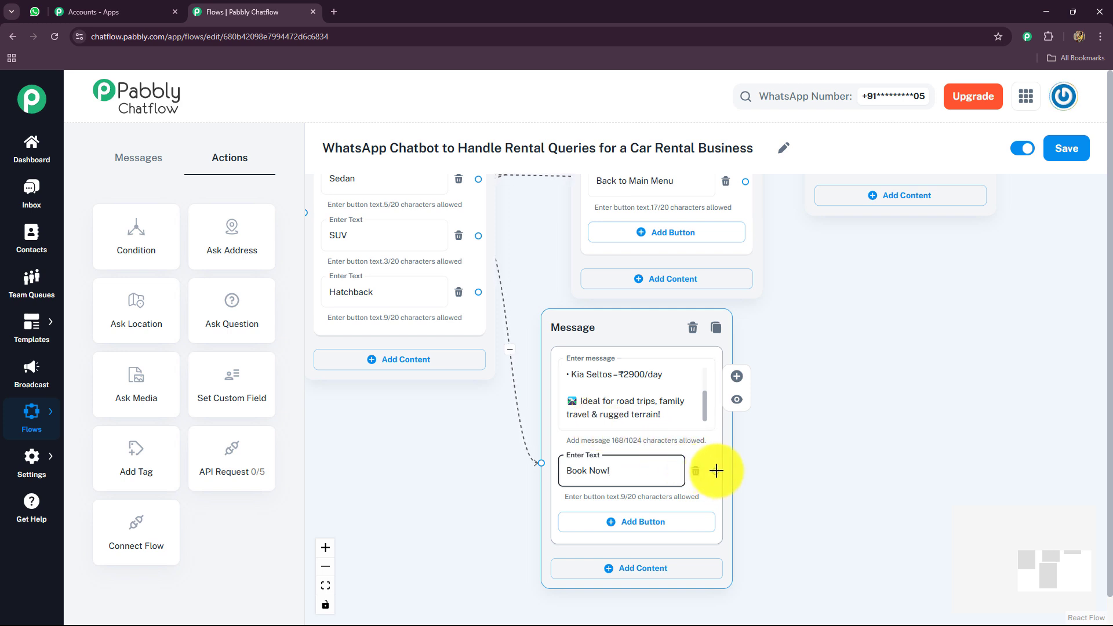
{"action": "scroll", "coordinate": [822, 169], "scroll_direction": "up", "scroll_amount": 5}
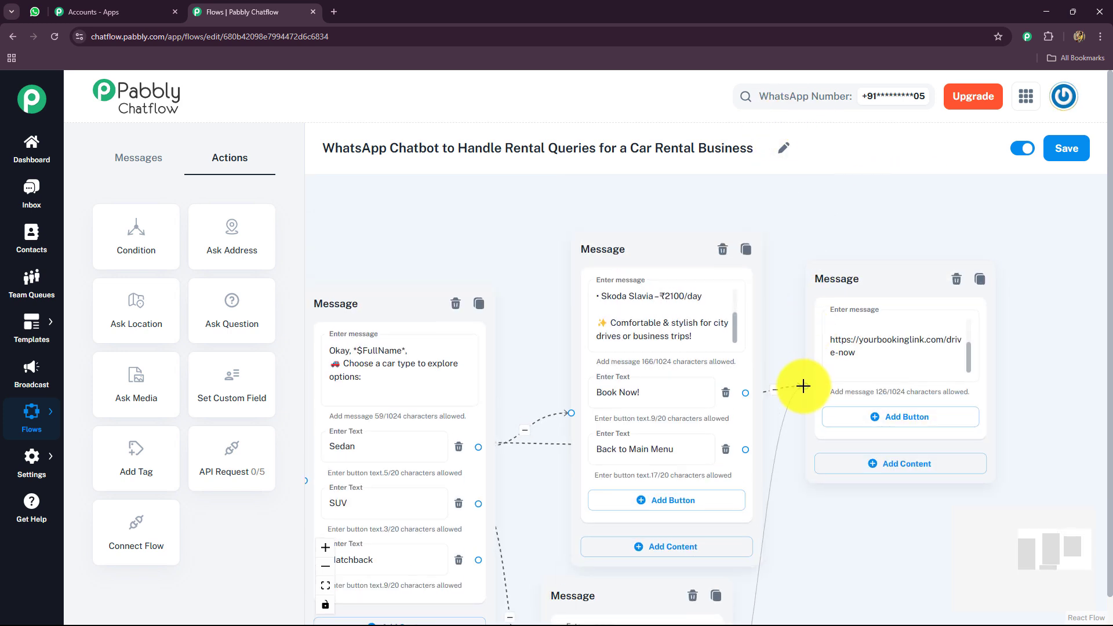
{"action": "scroll", "coordinate": [823, 400], "scroll_direction": "down", "scroll_amount": 5}
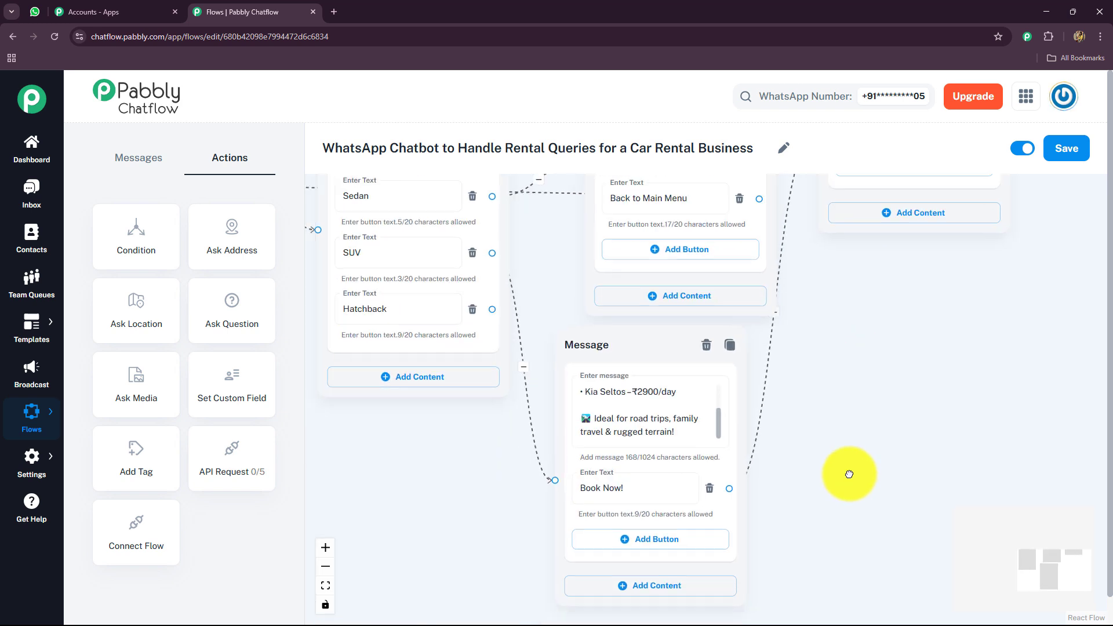
- Move the SUV message node further away and add a text-and-button message connected to the Hatchback button
{"action": "left_click_drag", "start_coordinate": [699, 299], "coordinate": [842, 304]}
{"action": "left_click_drag", "start_coordinate": [579, 450], "coordinate": [583, 507]}
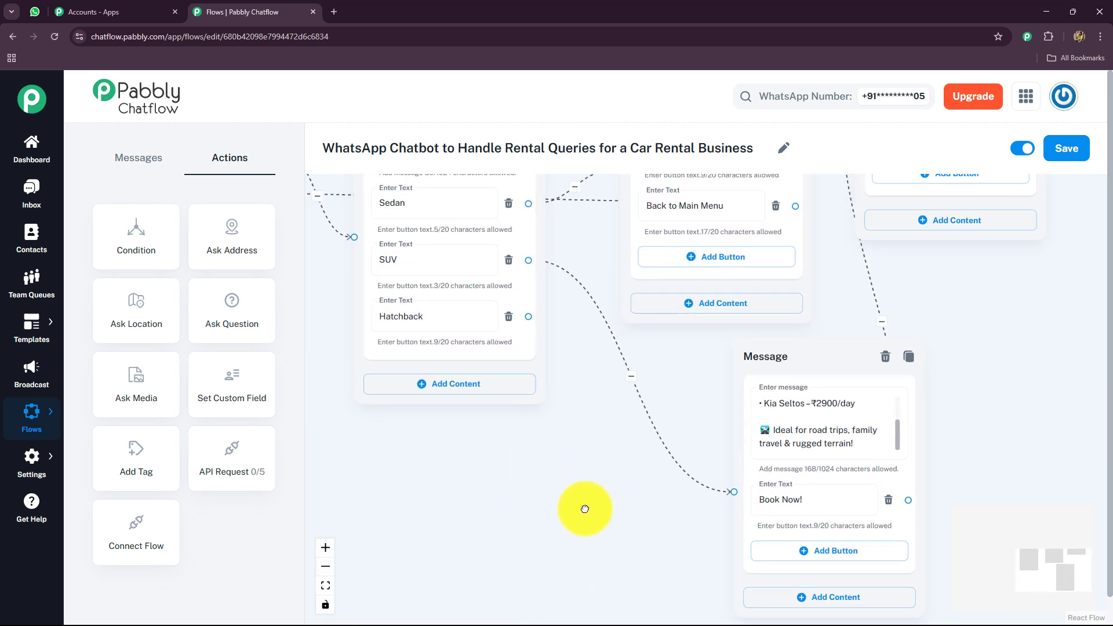
{"action": "left_click", "coordinate": [502, 346]}
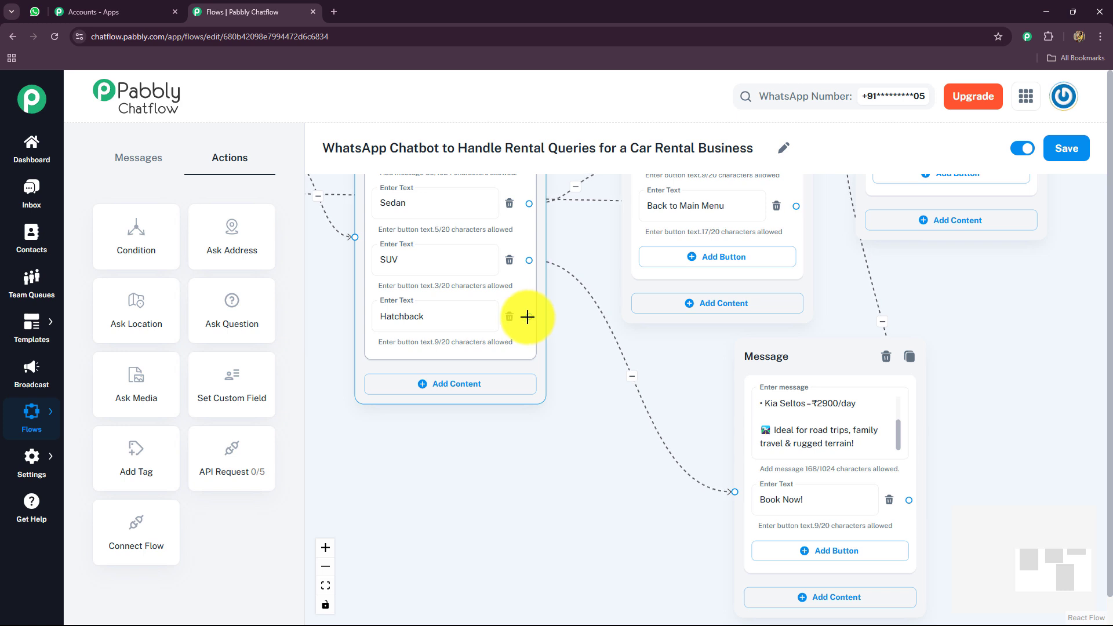
{"action": "left_click_drag", "start_coordinate": [527, 317], "coordinate": [569, 455]}
{"action": "left_click", "coordinate": [560, 484]}
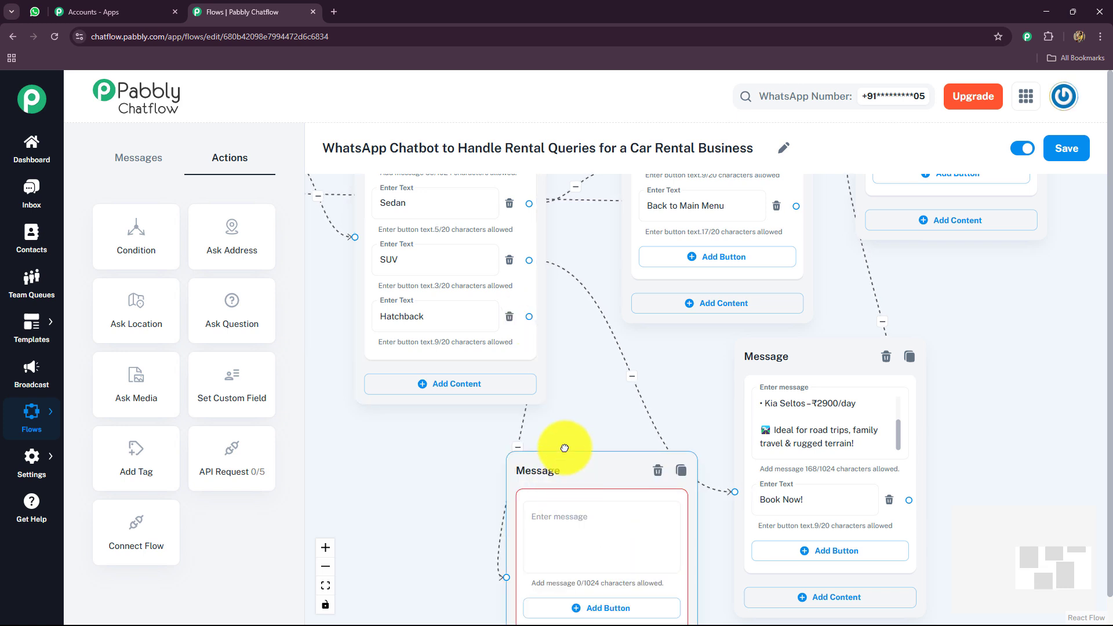
- Paste the Available Hatchbacks message into the Hatchback node, listing Maruti Swift at ₹1500/day, Hyundai i20 at ₹1600/day and Tata Altroz at ₹1550/day
{"action": "key", "text": "ctrl+v"}
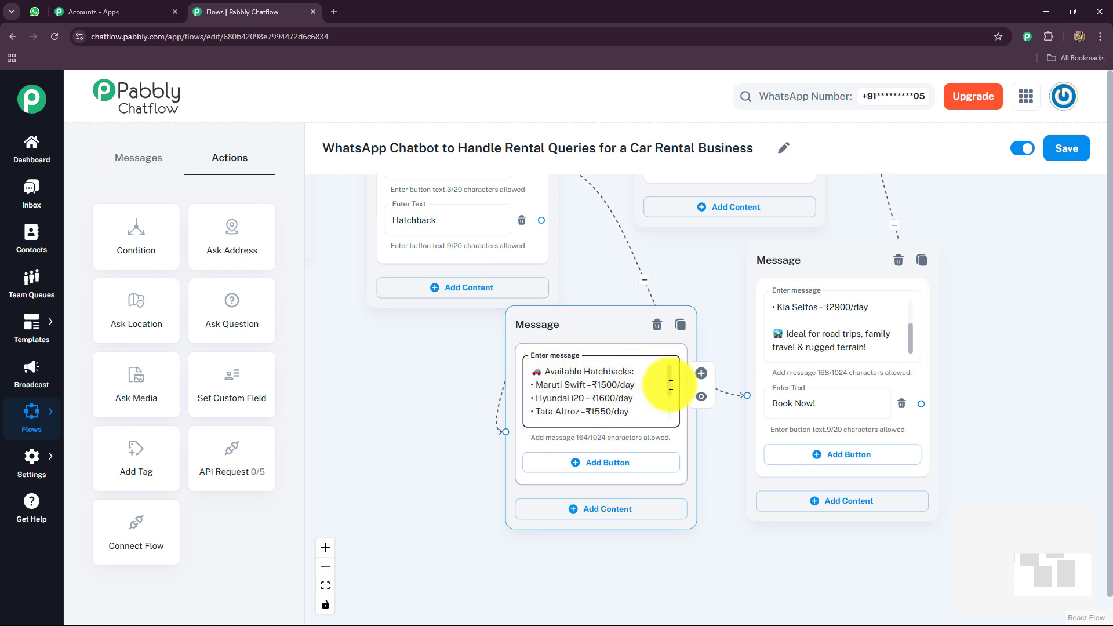
{"action": "scroll", "coordinate": [671, 406], "scroll_direction": "down", "scroll_amount": 2}
{"action": "scroll", "coordinate": [670, 405], "scroll_direction": "up", "scroll_amount": 2}
{"action": "scroll", "coordinate": [671, 405], "scroll_direction": "down", "scroll_amount": 2}
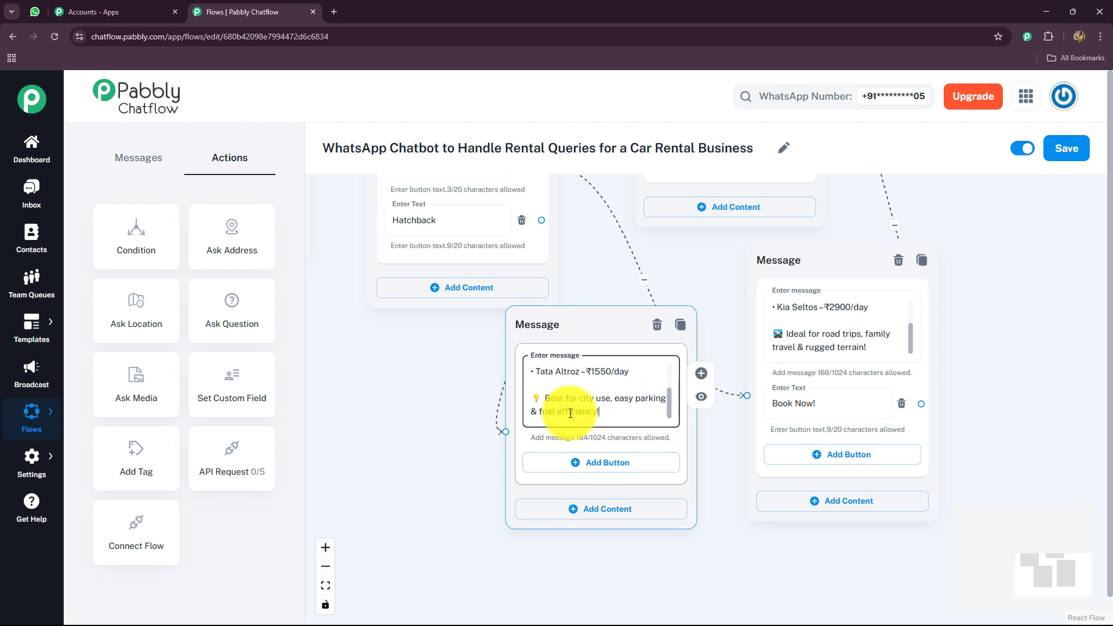
{"action": "left_click", "coordinate": [651, 408]}
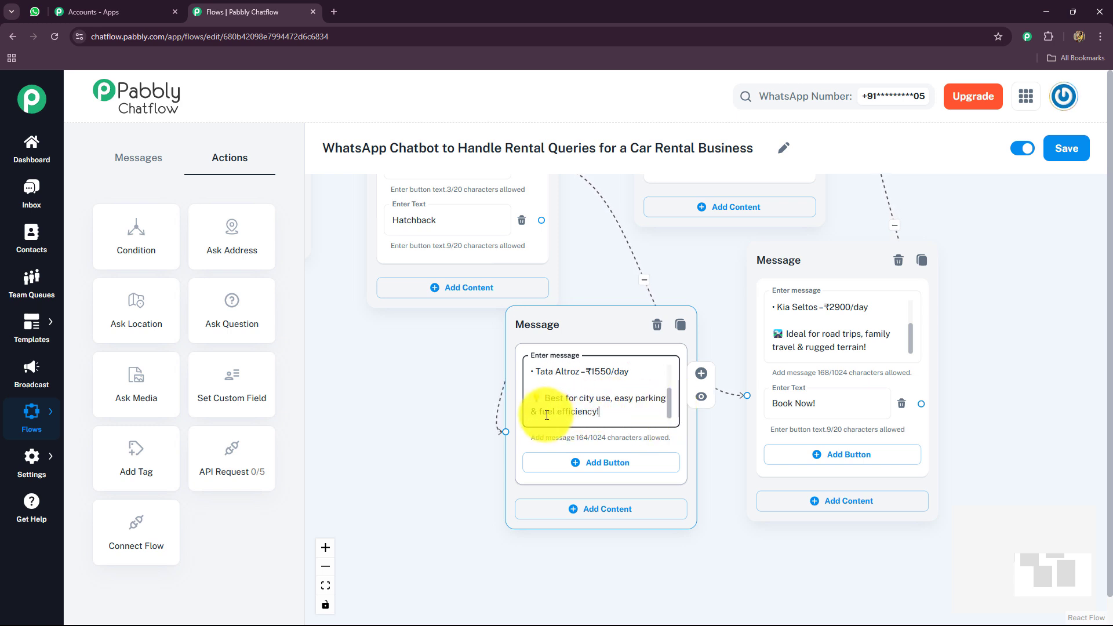
- Add a "Book Now!" button to the hatchback message and connect it to the booking link message
{"action": "left_click", "coordinate": [574, 462]}
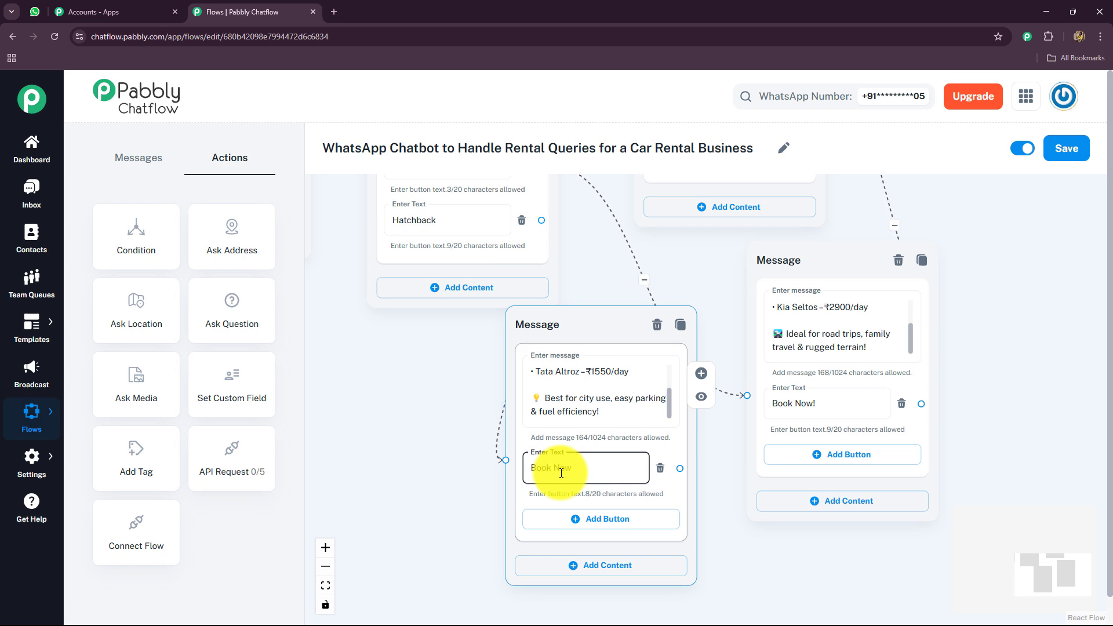
{"action": "left_click_drag", "start_coordinate": [680, 469], "coordinate": [797, 316]}
{"action": "scroll", "coordinate": [939, 360], "scroll_direction": "down", "scroll_amount": 4}
{"action": "scroll", "coordinate": [708, 510], "scroll_direction": "down", "scroll_amount": 2}
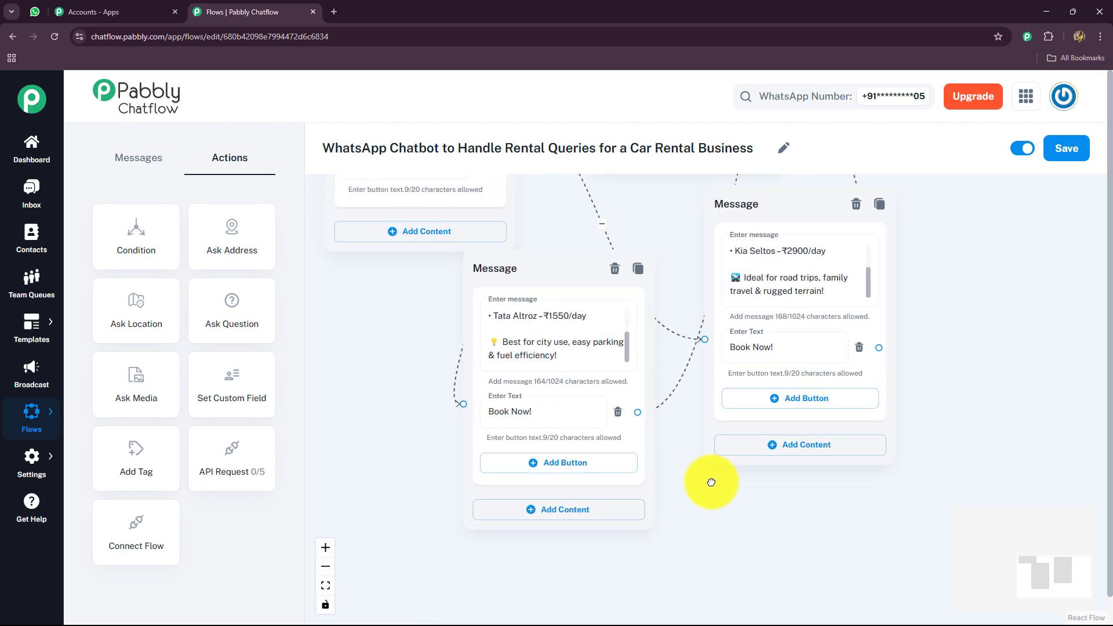
- Add a "Back to Main Menu!" button to the hatchback message and connect it to the greeting message
{"action": "left_click_drag", "start_coordinate": [722, 513], "coordinate": [848, 550]}
{"action": "left_click", "coordinate": [667, 552]}
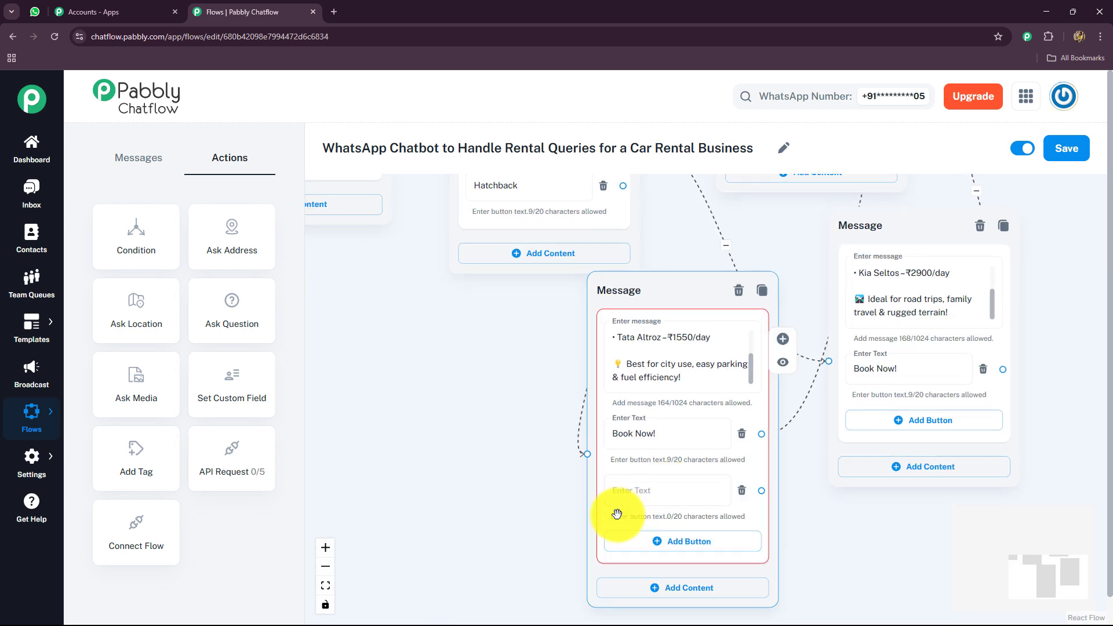
{"action": "left_click", "coordinate": [641, 495]}
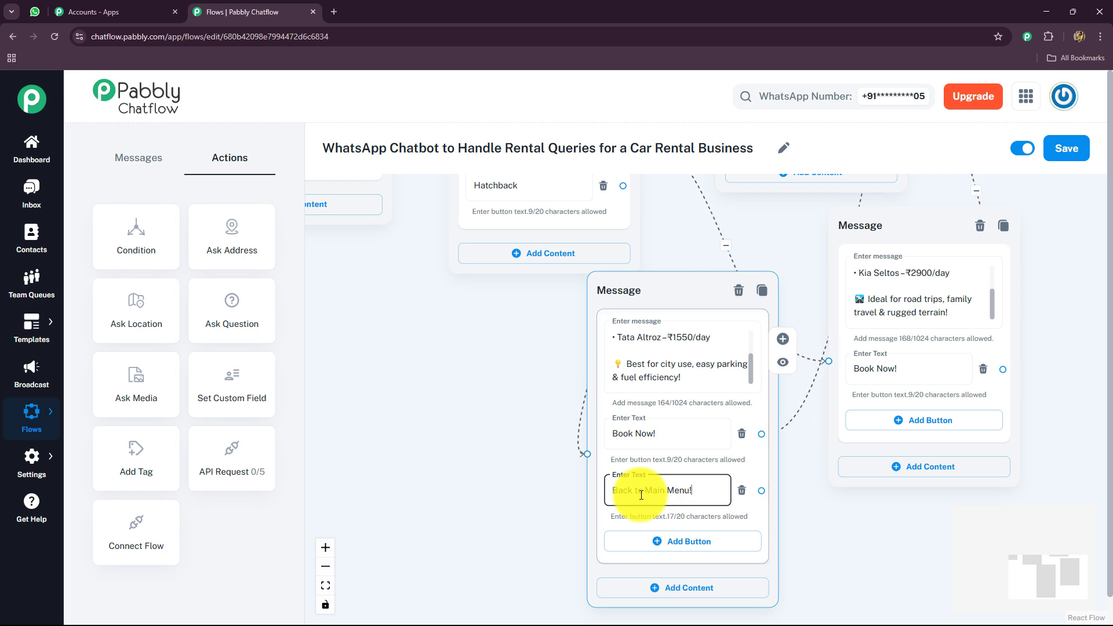
{"action": "left_click_drag", "start_coordinate": [763, 491], "coordinate": [398, 249]}
{"action": "left_click_drag", "start_coordinate": [500, 510], "coordinate": [327, 396]}
- Add a "Back to Main Menu!" button to the SUV message and connect it to the greeting message
{"action": "scroll", "coordinate": [454, 434], "scroll_direction": "right", "scroll_amount": 10}
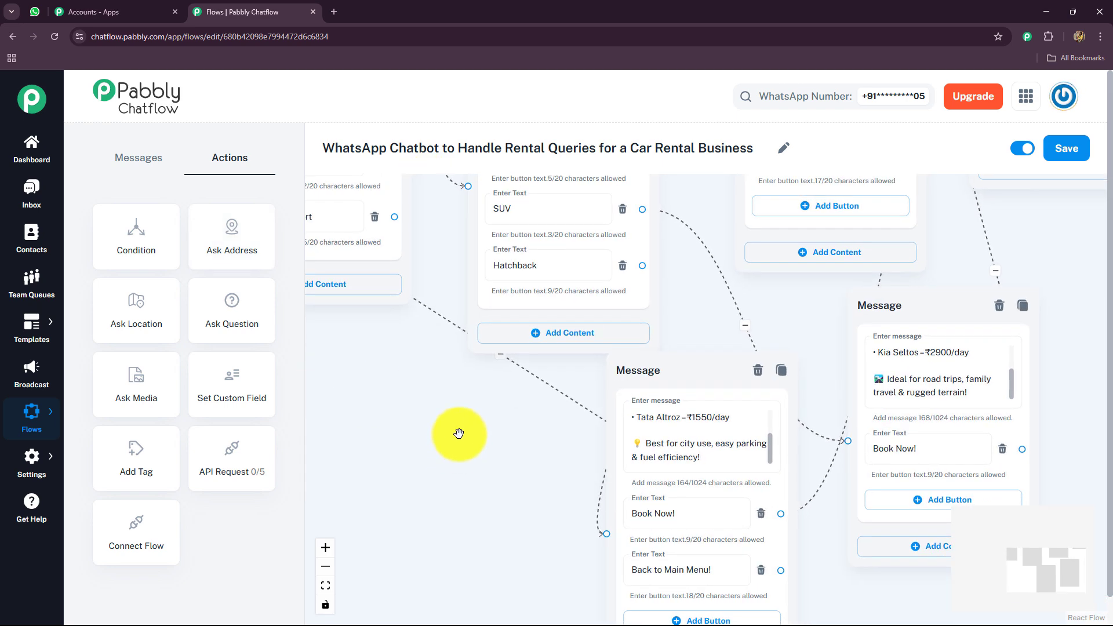
{"action": "scroll", "coordinate": [632, 423], "scroll_direction": "up", "scroll_amount": 3}
{"action": "left_click", "coordinate": [770, 301]}
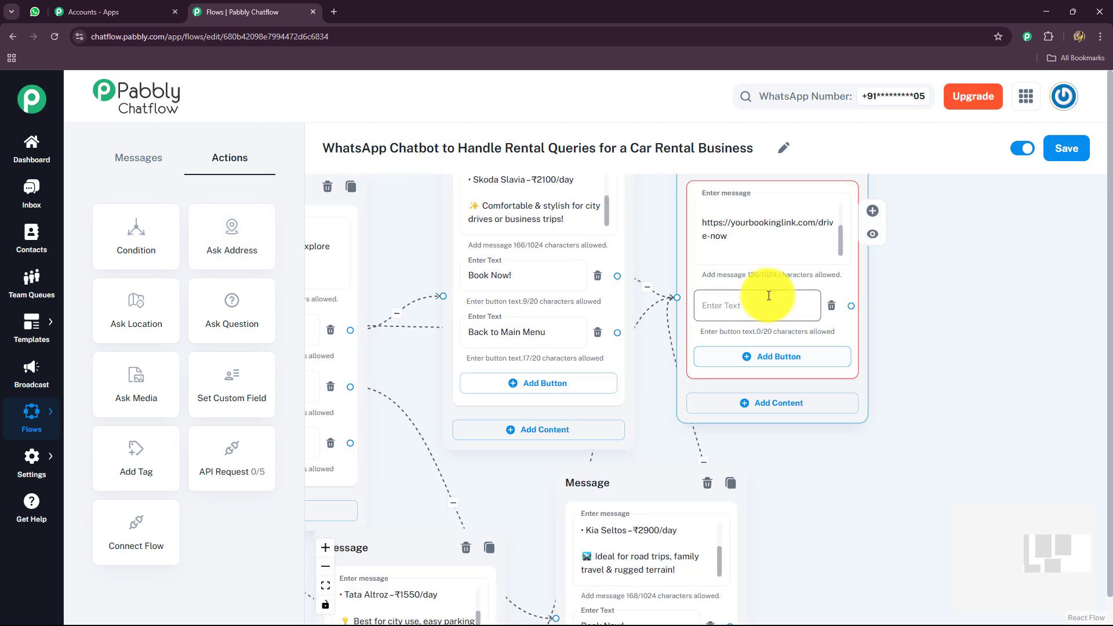
{"action": "scroll", "coordinate": [642, 505], "scroll_direction": "down", "scroll_amount": 4}
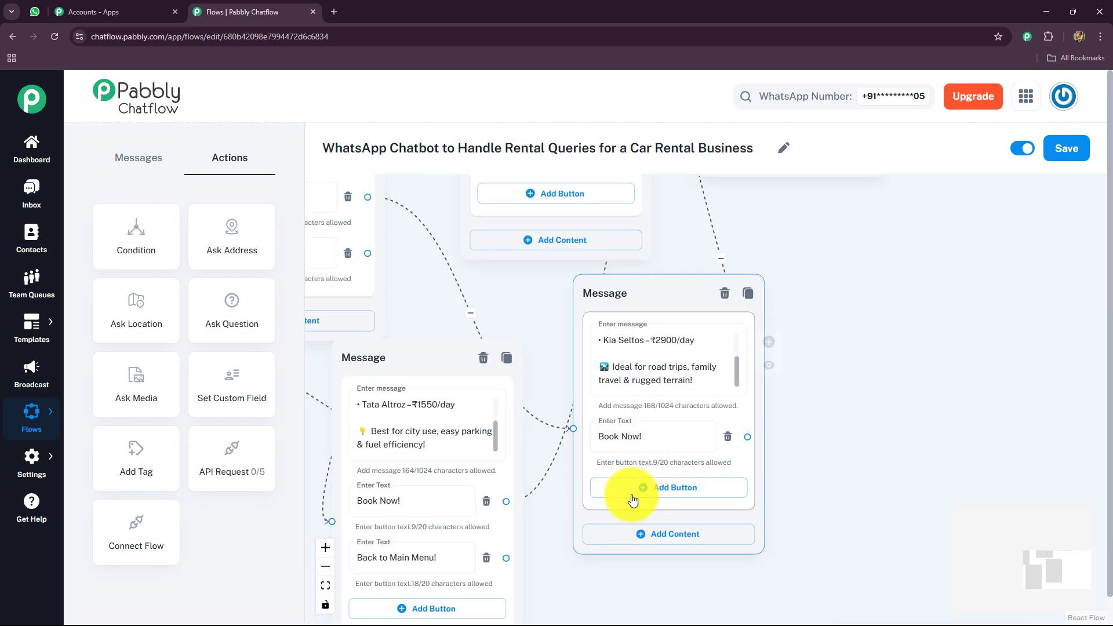
{"action": "left_click", "coordinate": [631, 484]}
{"action": "key", "text": "shift+Tab"}
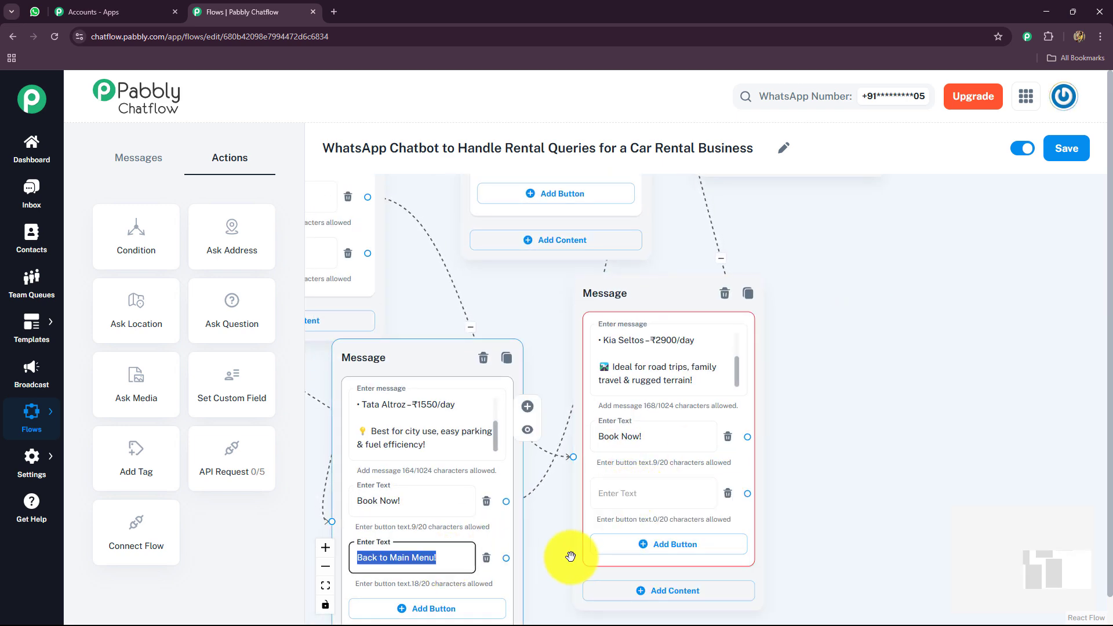
{"action": "left_click_drag", "start_coordinate": [743, 493], "coordinate": [406, 365]}
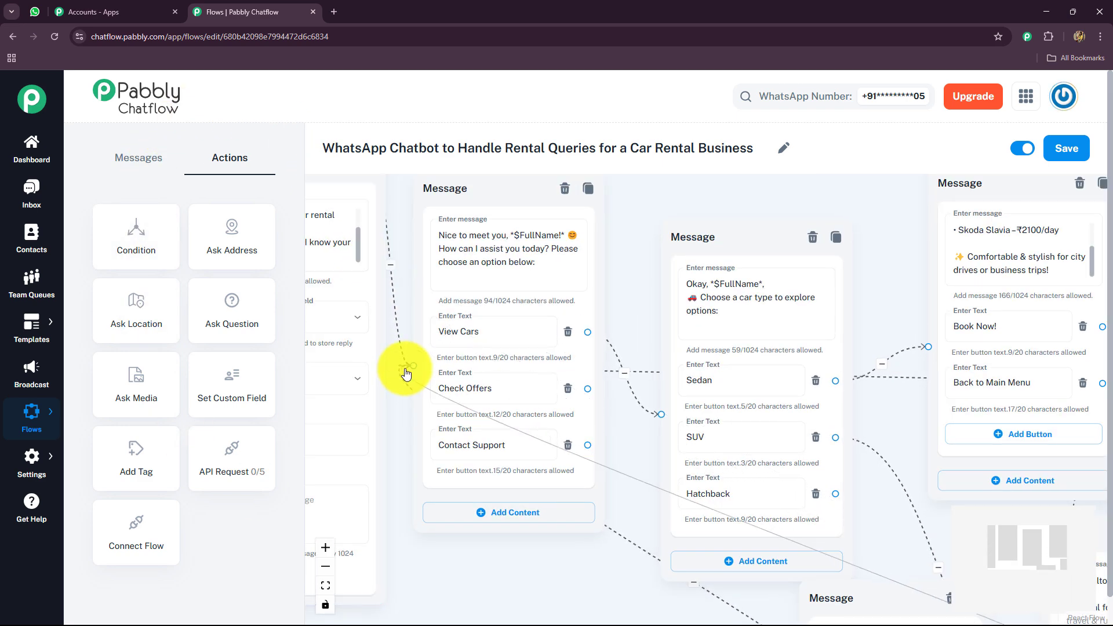
{"action": "scroll", "coordinate": [586, 581], "scroll_direction": "down", "scroll_amount": 5}
{"action": "left_click_drag", "start_coordinate": [586, 582], "coordinate": [423, 430]}
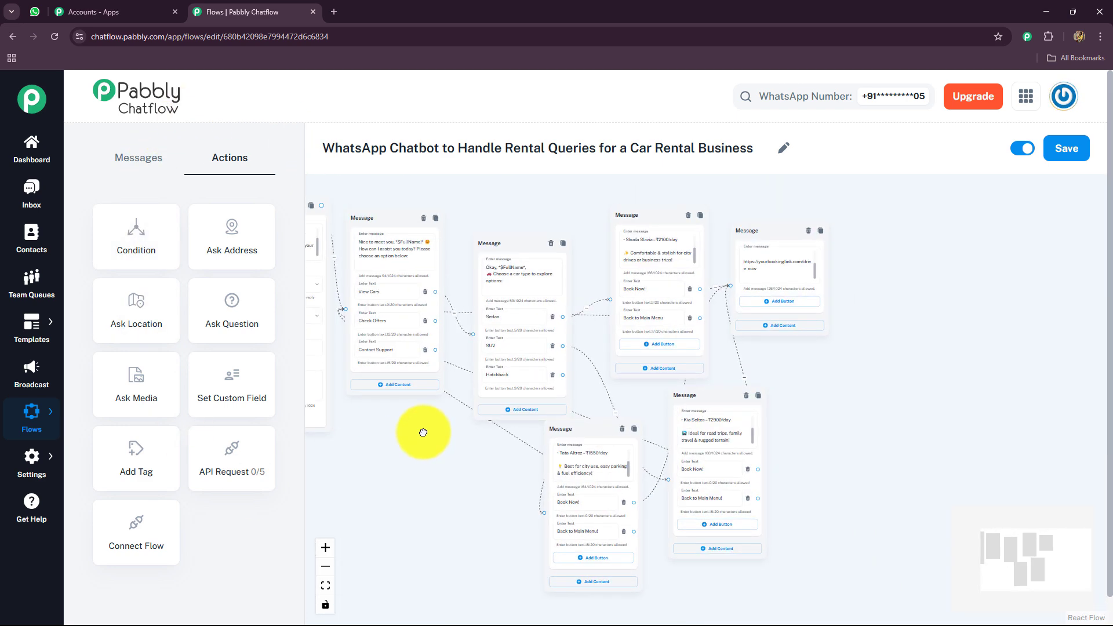
- Spread the car type, sedan, booking link, hatchback and SUV message nodes apart on the canvas and save the flow
{"action": "left_click_drag", "start_coordinate": [552, 261], "coordinate": [528, 181]}
{"action": "left_click_drag", "start_coordinate": [612, 281], "coordinate": [646, 218]}
{"action": "left_click_drag", "start_coordinate": [765, 294], "coordinate": [838, 224]}
{"action": "left_click", "coordinate": [574, 505]}
{"action": "left_click_drag", "start_coordinate": [574, 505], "coordinate": [586, 415]}
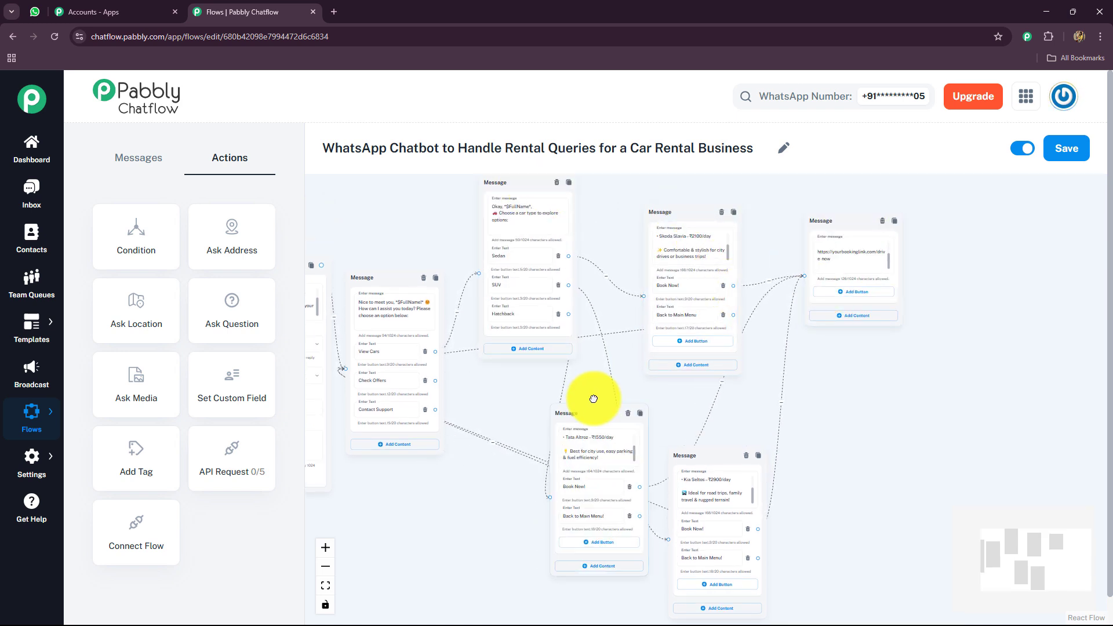
{"action": "left_click_drag", "start_coordinate": [708, 462], "coordinate": [793, 385]}
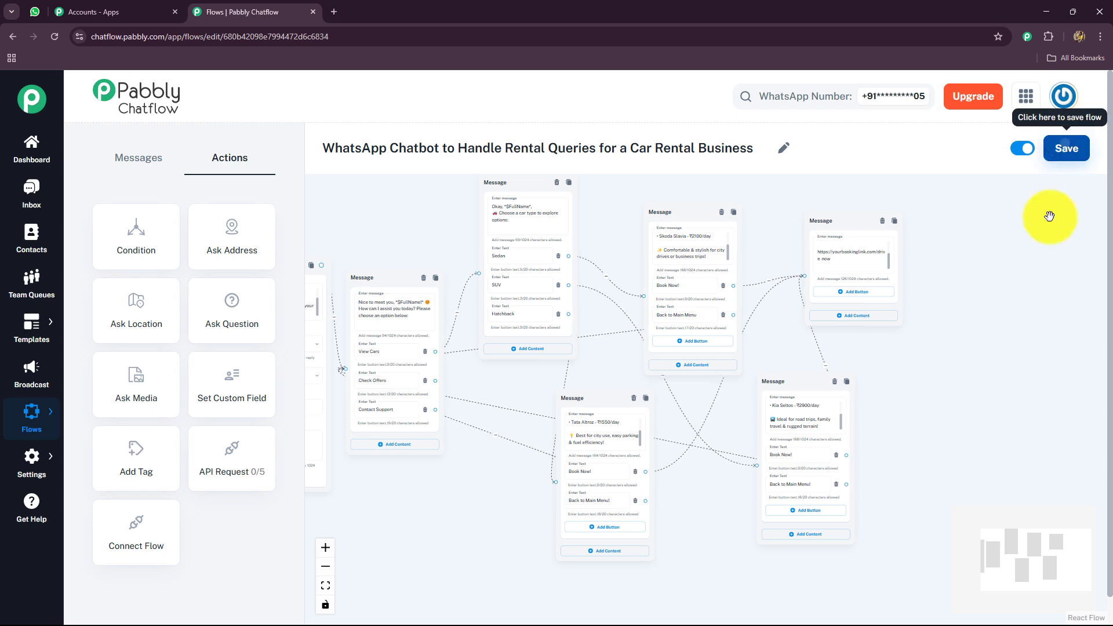
- Move the hatchback message node aside and add a new text message node linked from the greeting's Check Offers option
{"action": "scroll", "coordinate": [521, 524], "scroll_direction": "up", "scroll_amount": 3}
{"action": "scroll", "coordinate": [525, 525], "scroll_direction": "up", "scroll_amount": 2}
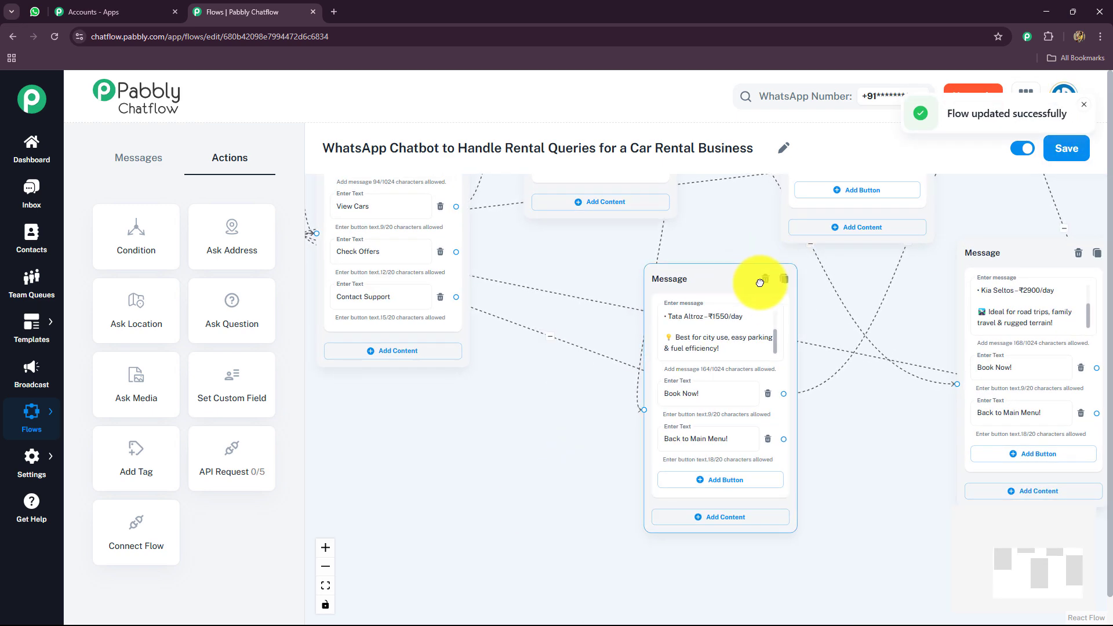
{"action": "left_click_drag", "start_coordinate": [753, 286], "coordinate": [784, 289]}
{"action": "left_click", "coordinate": [470, 485]}
{"action": "left_click_drag", "start_coordinate": [478, 451], "coordinate": [480, 393]}
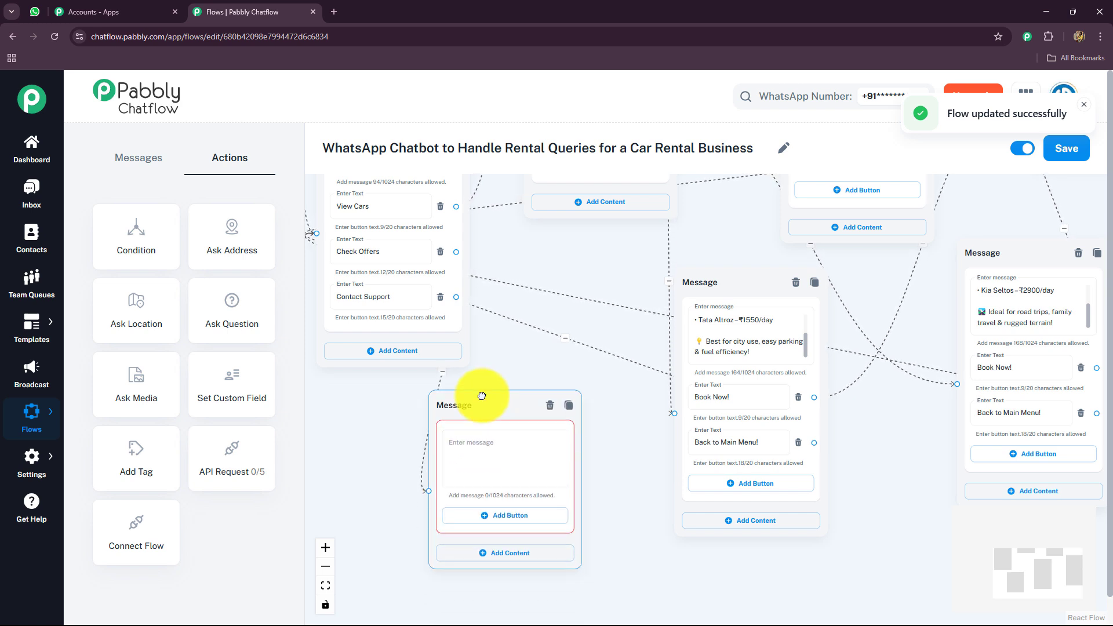
- Paste the "Today's Special Car Rental Offers" text with the hatchback, SUV and sedan deals into the new message and review it
{"action": "left_click", "coordinate": [462, 425]}
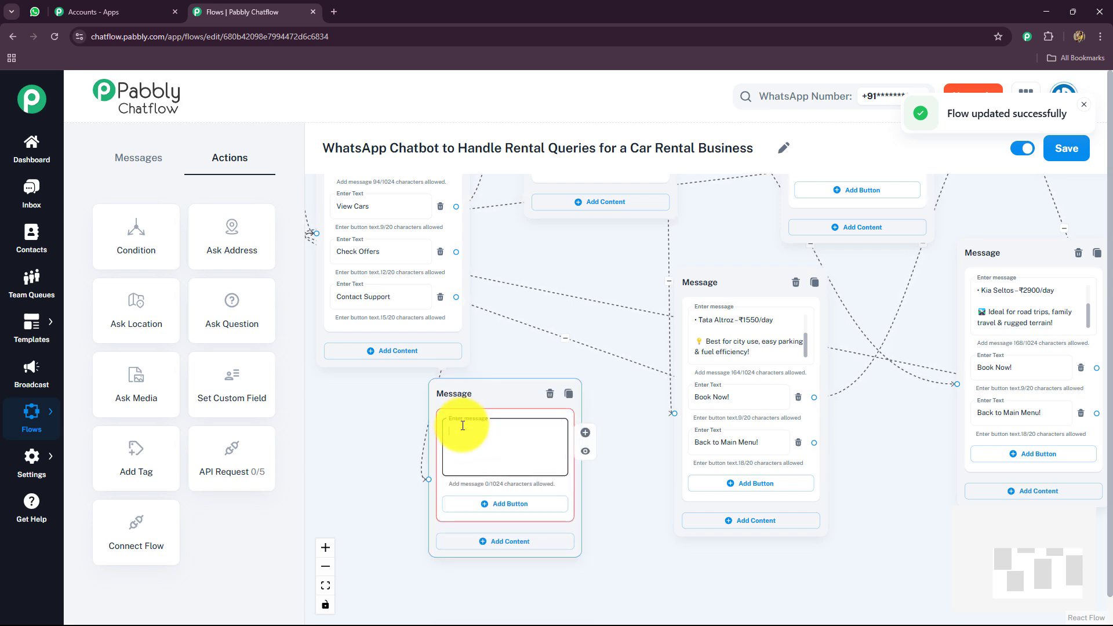
{"action": "key", "text": "ctrl+v"}
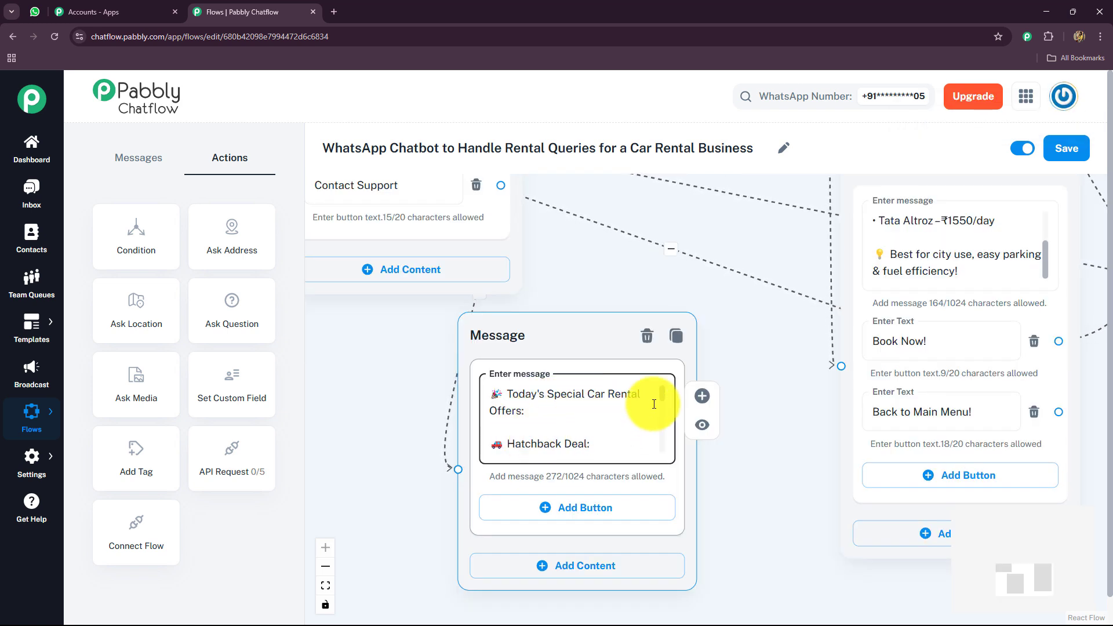
{"action": "scroll", "coordinate": [660, 404], "scroll_direction": "down", "scroll_amount": 2}
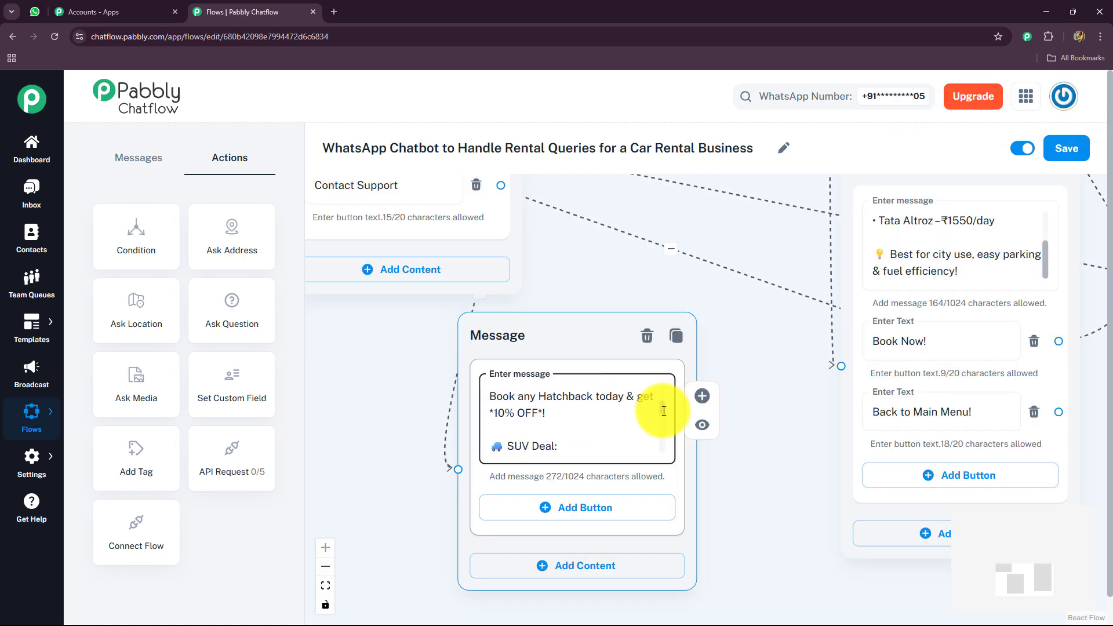
{"action": "scroll", "coordinate": [664, 411], "scroll_direction": "down", "scroll_amount": 2}
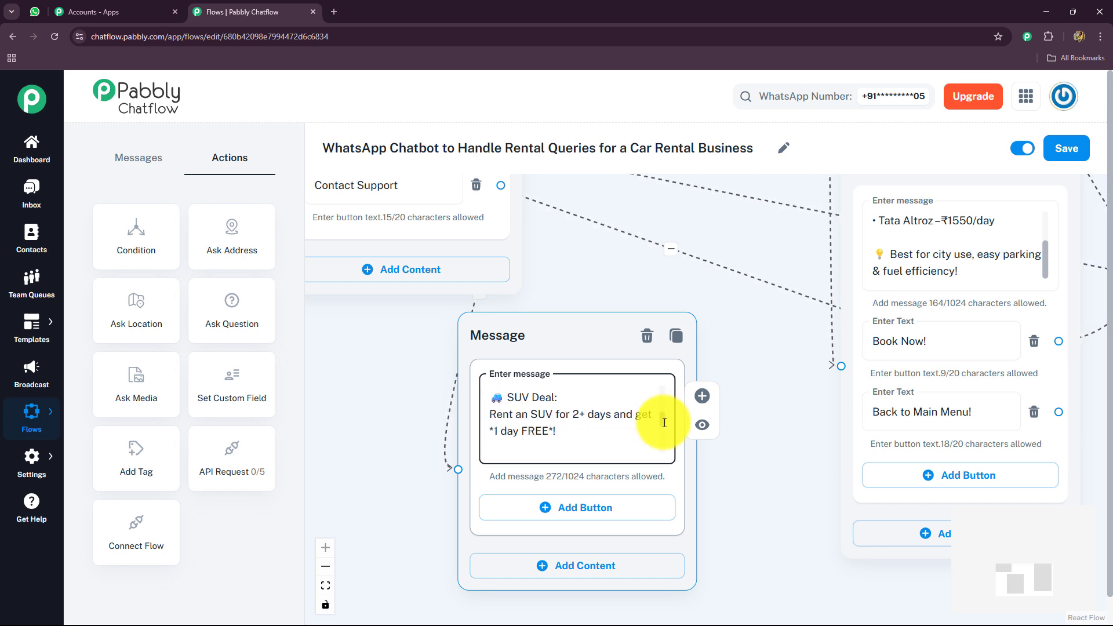
{"action": "left_click_drag", "start_coordinate": [664, 423], "coordinate": [665, 447]}
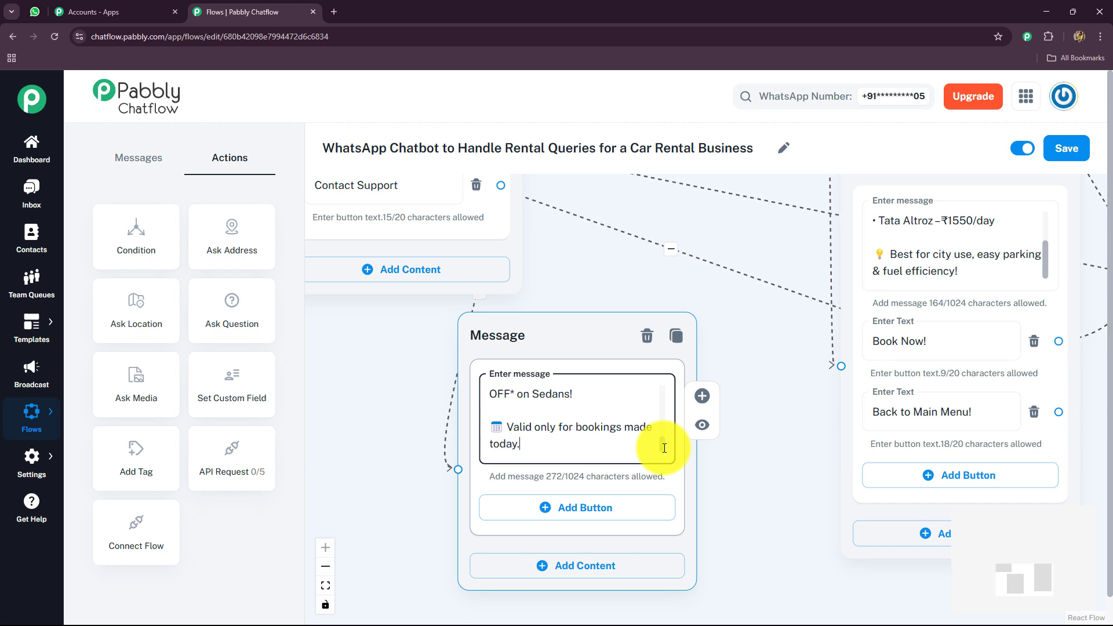
- Add a "Book Now!" button to the special offers message and connect it to the booking link message
{"action": "left_click", "coordinate": [545, 513]}
{"action": "type", "text": "B"}
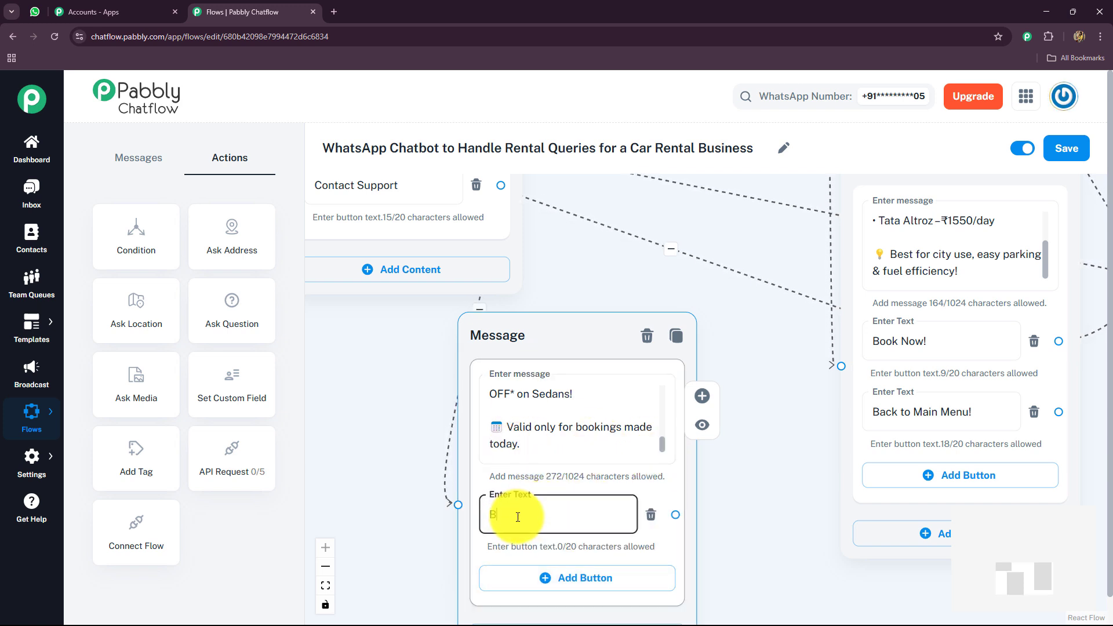
{"action": "type", "text": "ook Now!"}
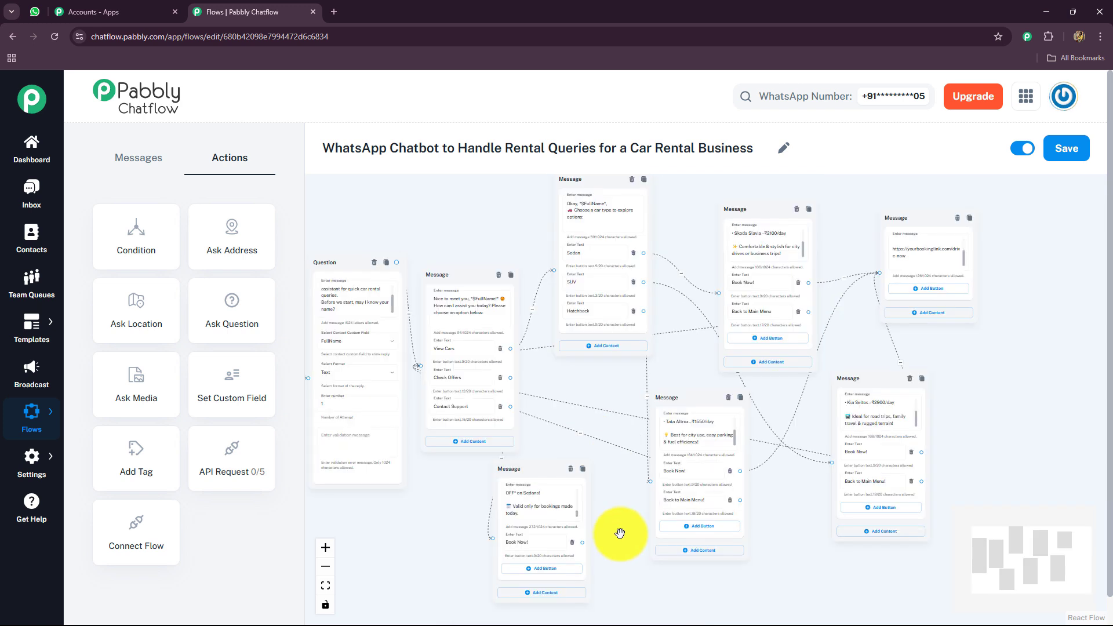
{"action": "scroll", "coordinate": [638, 522], "scroll_direction": "down", "scroll_amount": 5}
{"action": "left_click_drag", "start_coordinate": [580, 543], "coordinate": [879, 277]}
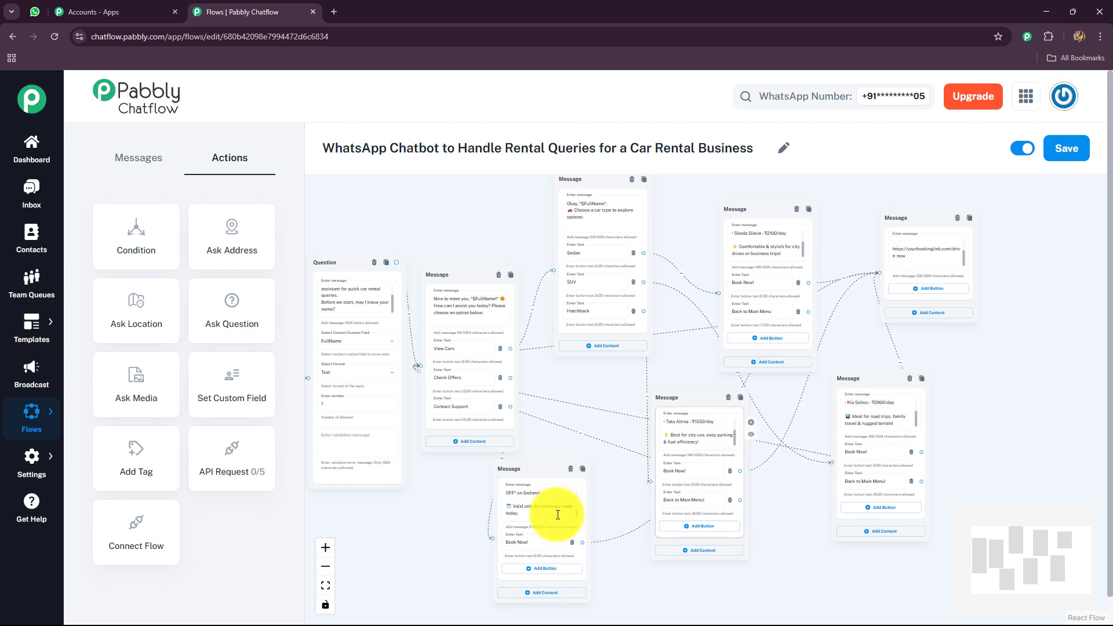
- Reposition the special offers message node between the greeting message and the hatchback message
{"action": "scroll", "coordinate": [399, 529], "scroll_direction": "up", "scroll_amount": 3}
{"action": "left_click_drag", "start_coordinate": [398, 529], "coordinate": [434, 400]}
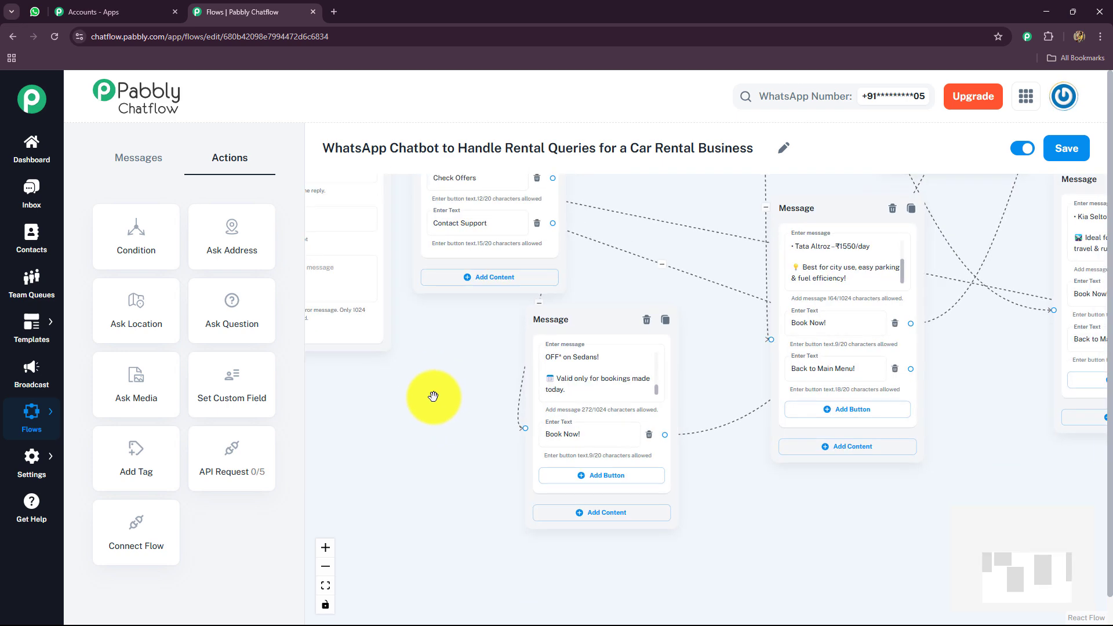
{"action": "scroll", "coordinate": [453, 500], "scroll_direction": "down", "scroll_amount": 2}
{"action": "left_click_drag", "start_coordinate": [453, 499], "coordinate": [353, 554]}
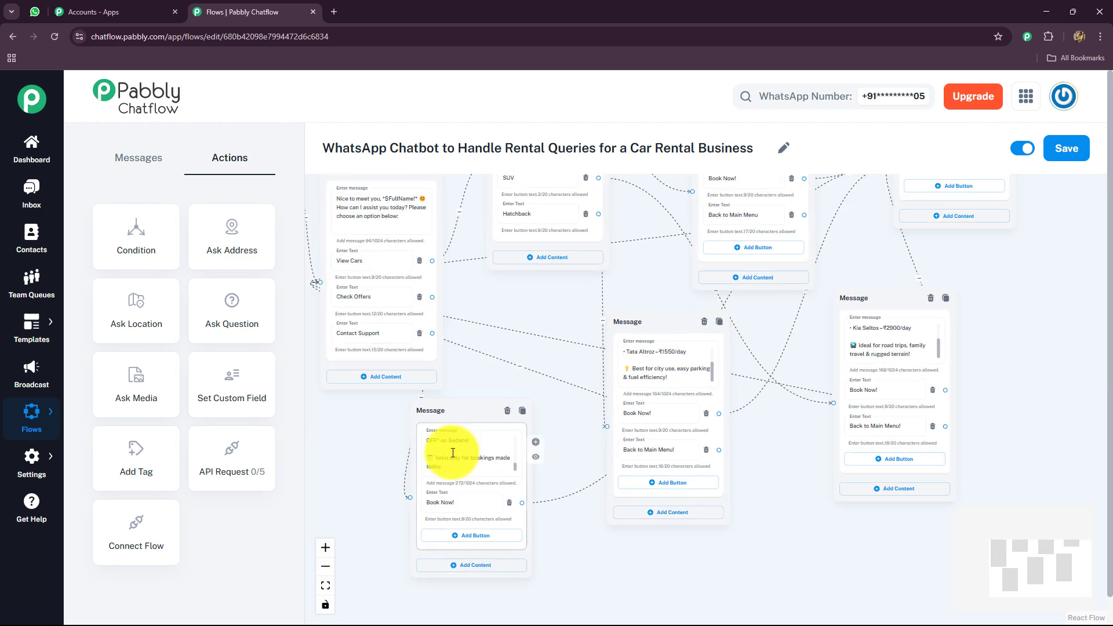
{"action": "left_click_drag", "start_coordinate": [487, 405], "coordinate": [542, 359]}
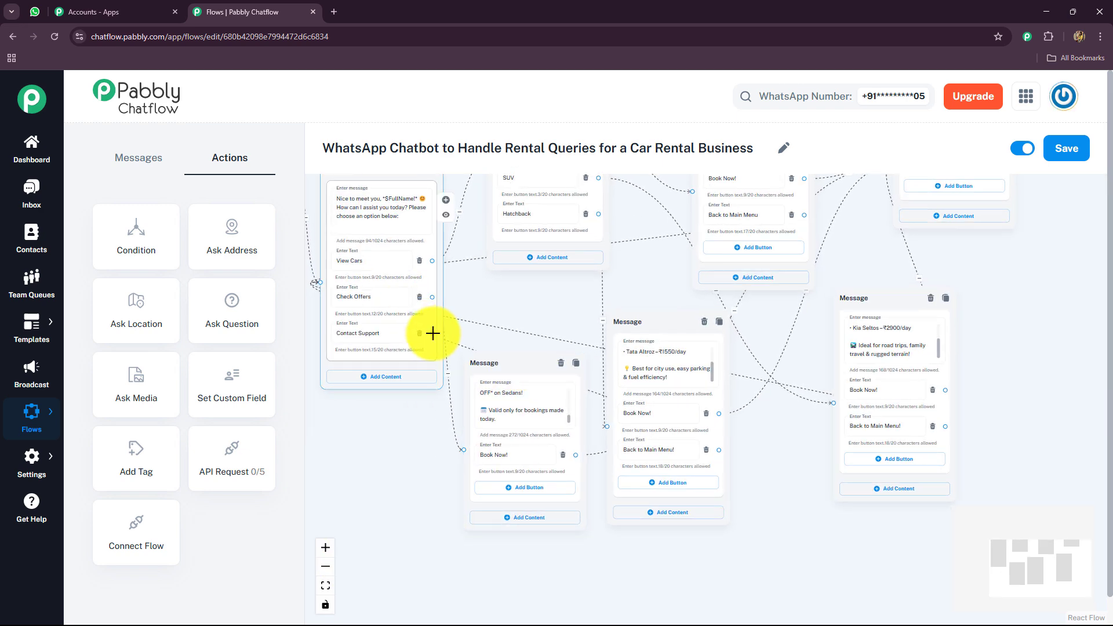
- Add a new text message node below the special offers message, linked from the greeting's Contact Support option
{"action": "left_click_drag", "start_coordinate": [432, 332], "coordinate": [517, 562]}
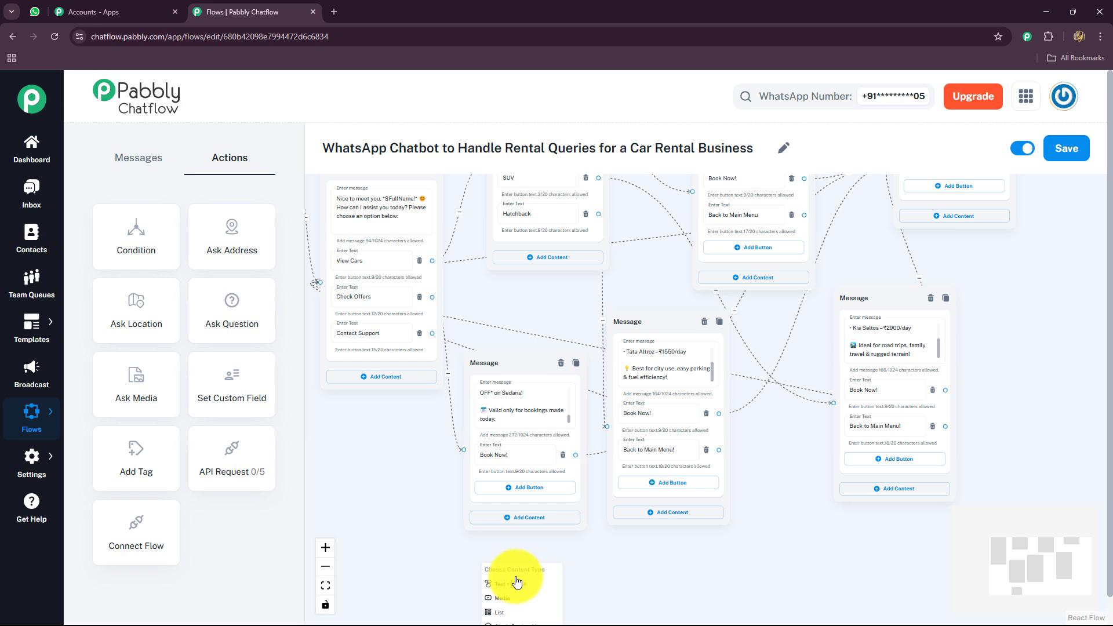
{"action": "left_click", "coordinate": [516, 576]}
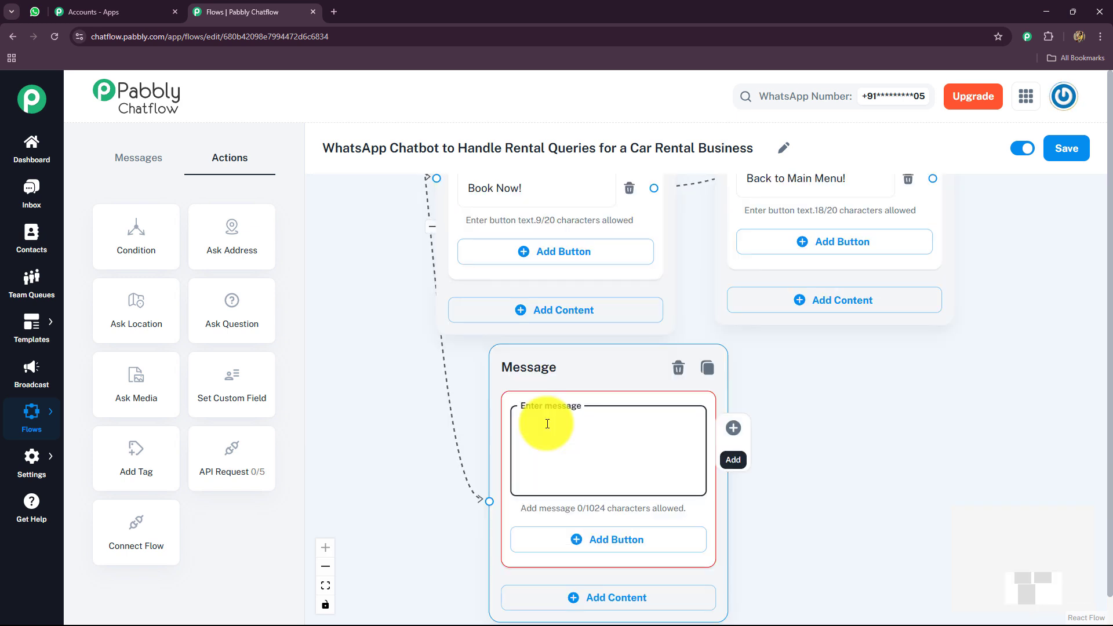
{"action": "left_click", "coordinate": [519, 606]}
{"action": "left_click", "coordinate": [381, 485]}
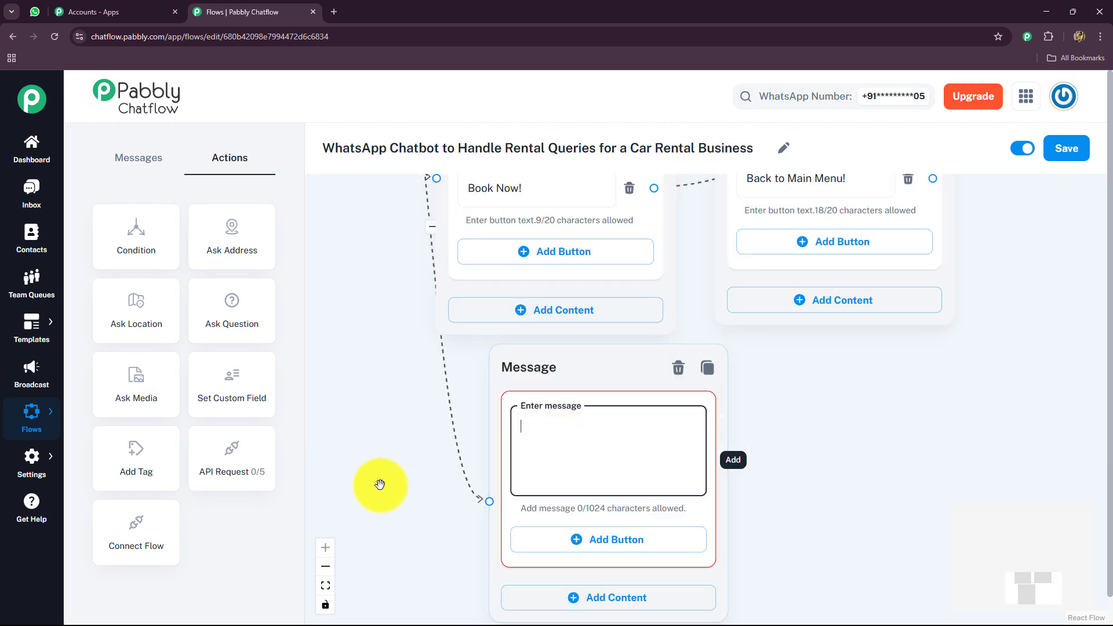
- Enter the support message "🔧 One moment... connecting you with our support team. A representative will be with you shortly."
{"action": "left_click", "coordinate": [567, 416]}
{"action": "type", "text": "🔧 One moment... connecting you with our support team. A representative will be with you shortly."}
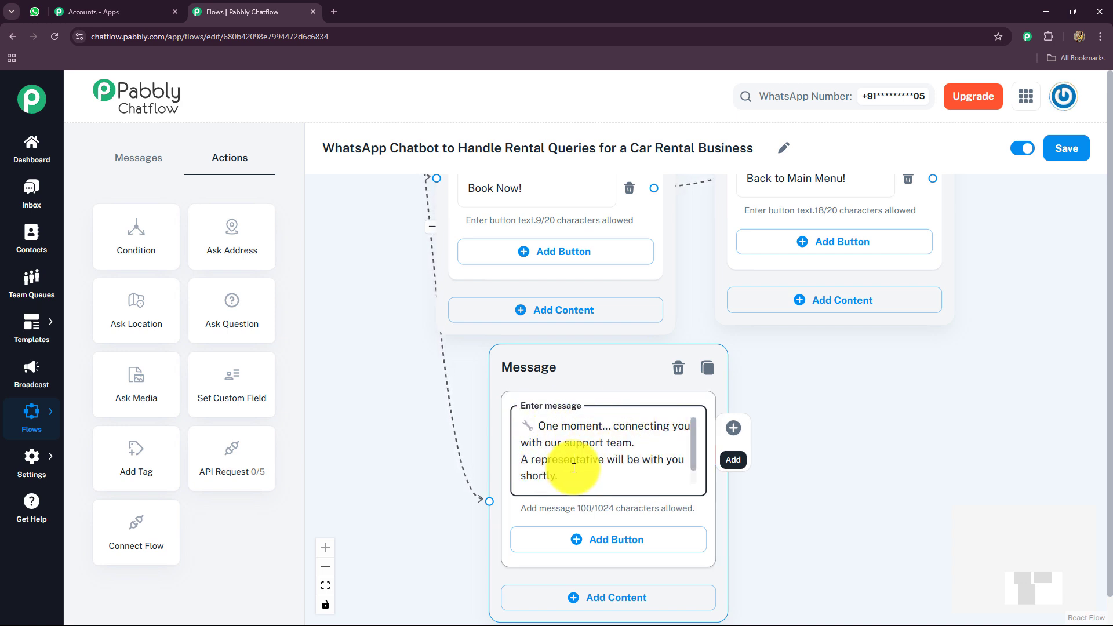
{"action": "scroll", "coordinate": [666, 463], "scroll_direction": "down", "scroll_amount": 1}
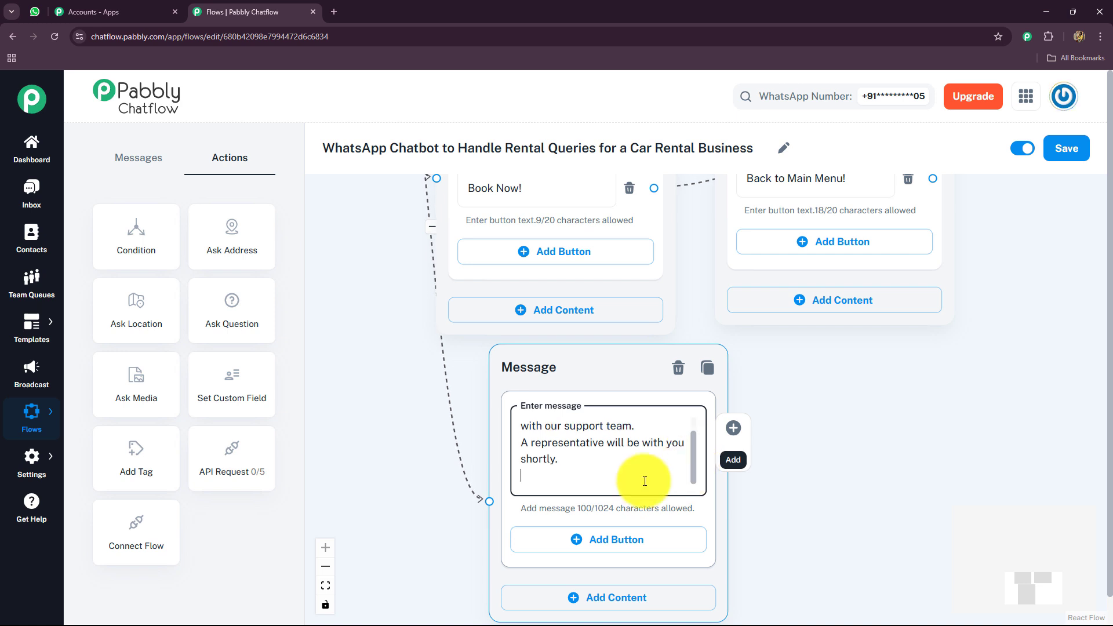
{"action": "scroll", "coordinate": [698, 456], "scroll_direction": "up", "scroll_amount": 1}
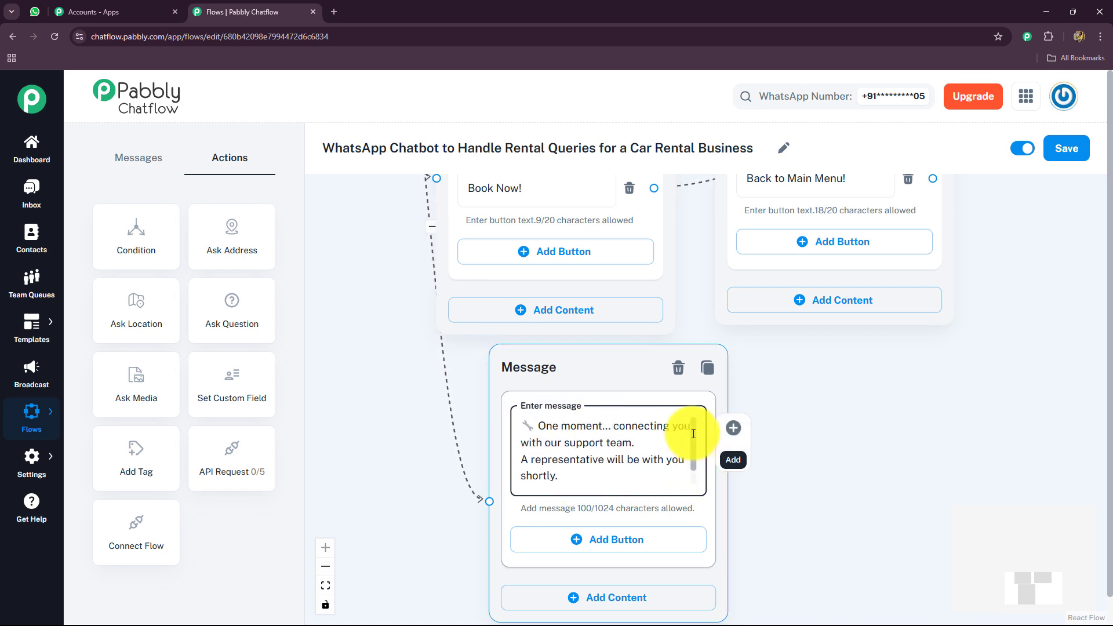
{"action": "scroll", "coordinate": [698, 444], "scroll_direction": "down", "scroll_amount": 1}
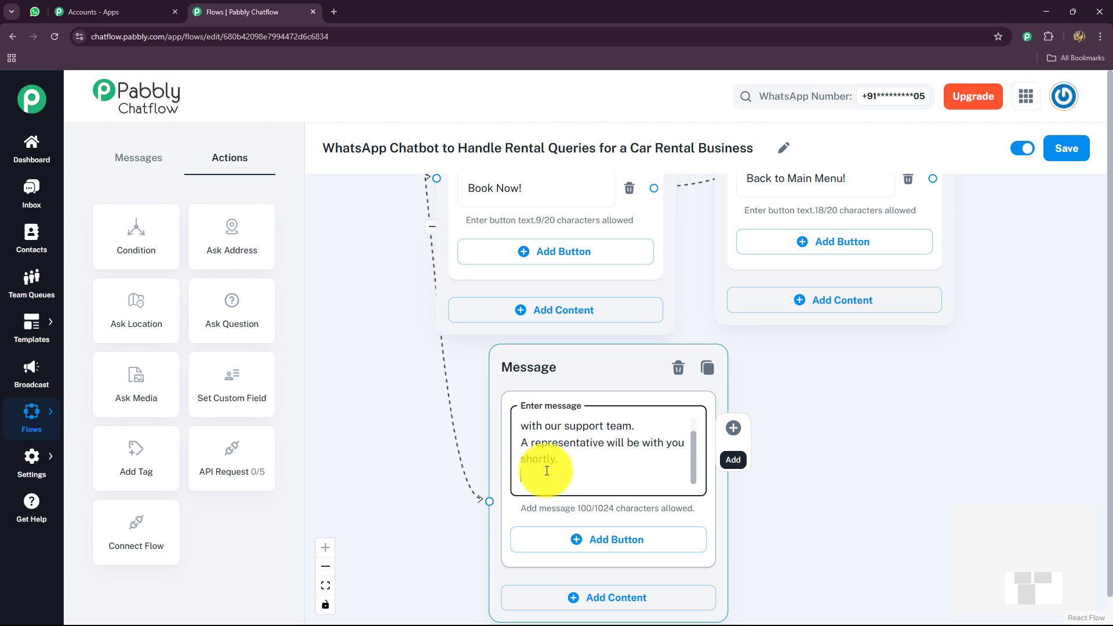
- Append the line "If you want you can call on:" followed by the contact number to the support message
{"action": "type", "text": "If you want you can call on:"}
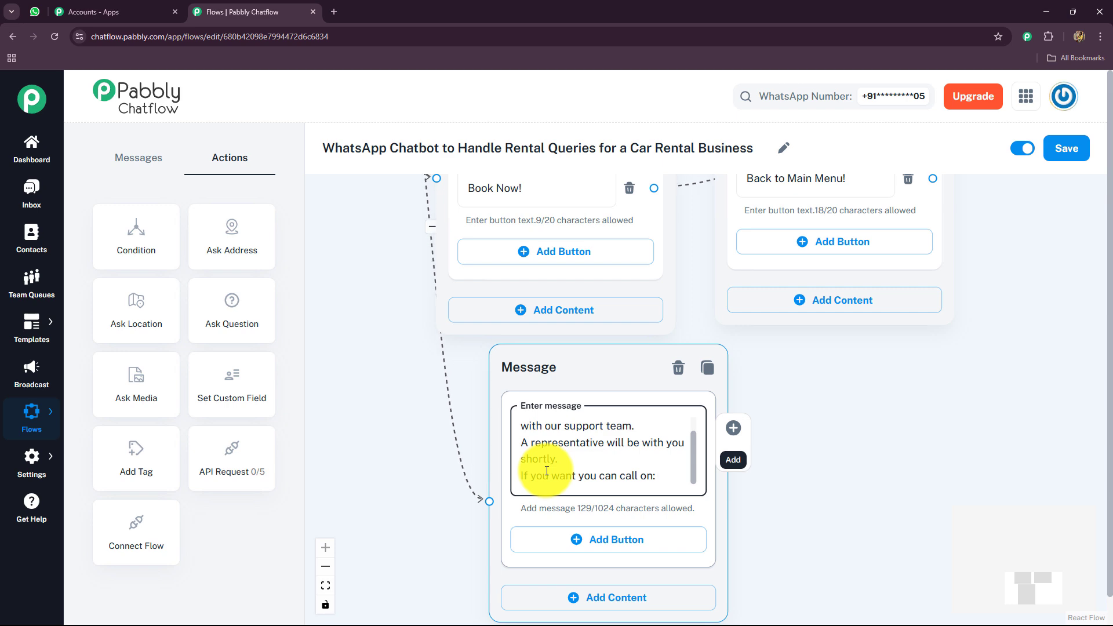
{"action": "key", "text": "ctrl+v"}
{"action": "left_click", "coordinate": [812, 419]}
- Save the flow with the finished offers and support branches
{"action": "scroll", "coordinate": [829, 423], "scroll_direction": "down", "scroll_amount": 3}
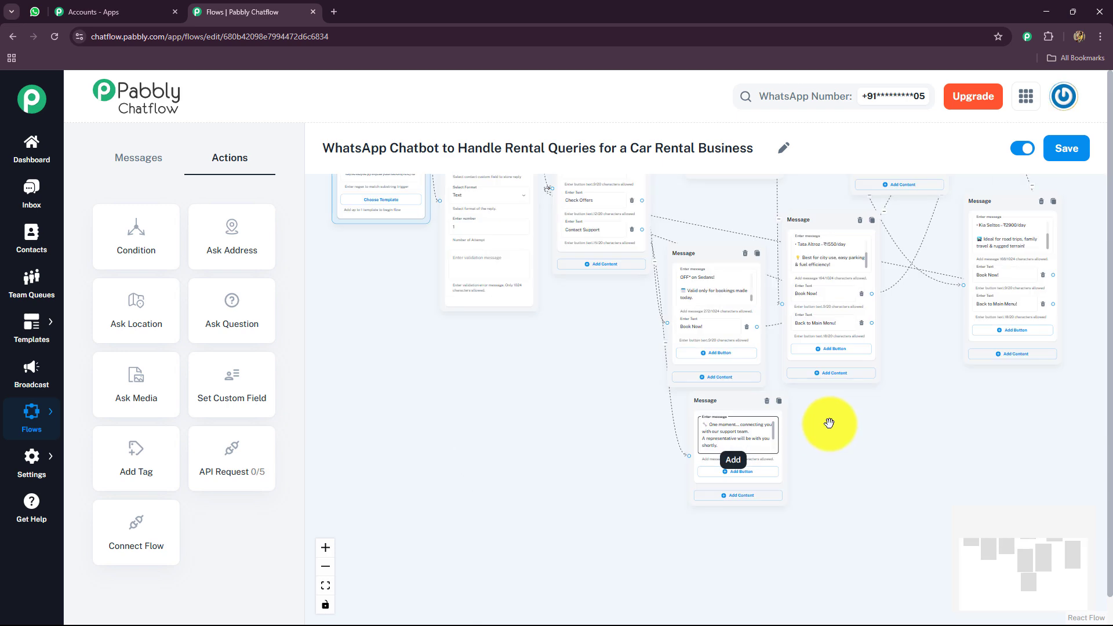
{"action": "scroll", "coordinate": [487, 472], "scroll_direction": "down", "scroll_amount": 5}
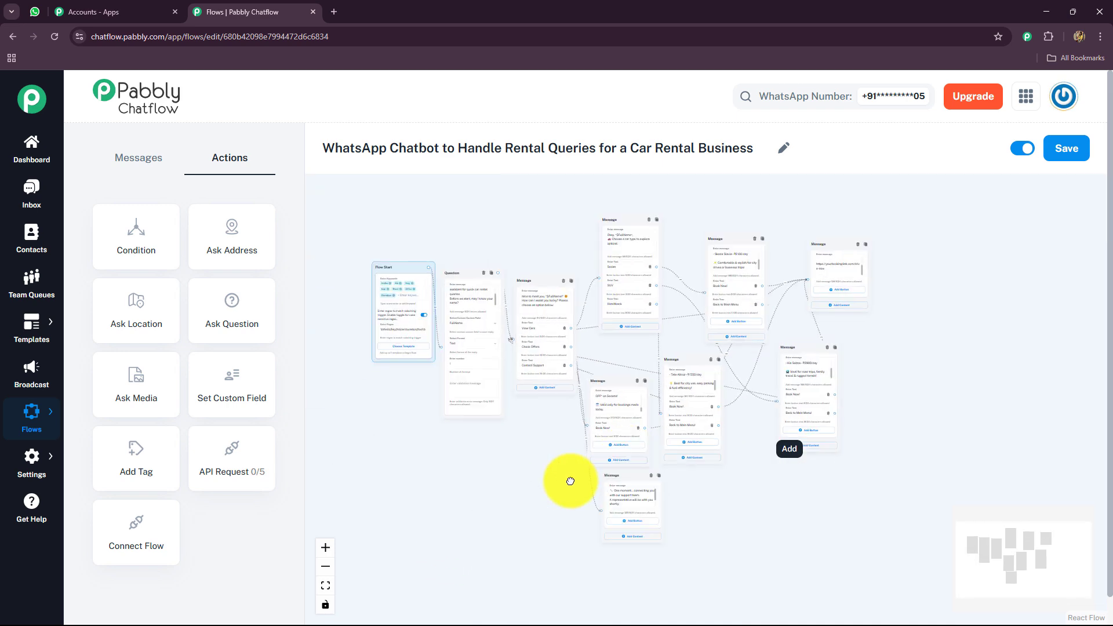
{"action": "scroll", "coordinate": [570, 481], "scroll_direction": "down", "scroll_amount": 1}
{"action": "left_click", "coordinate": [1064, 147]}
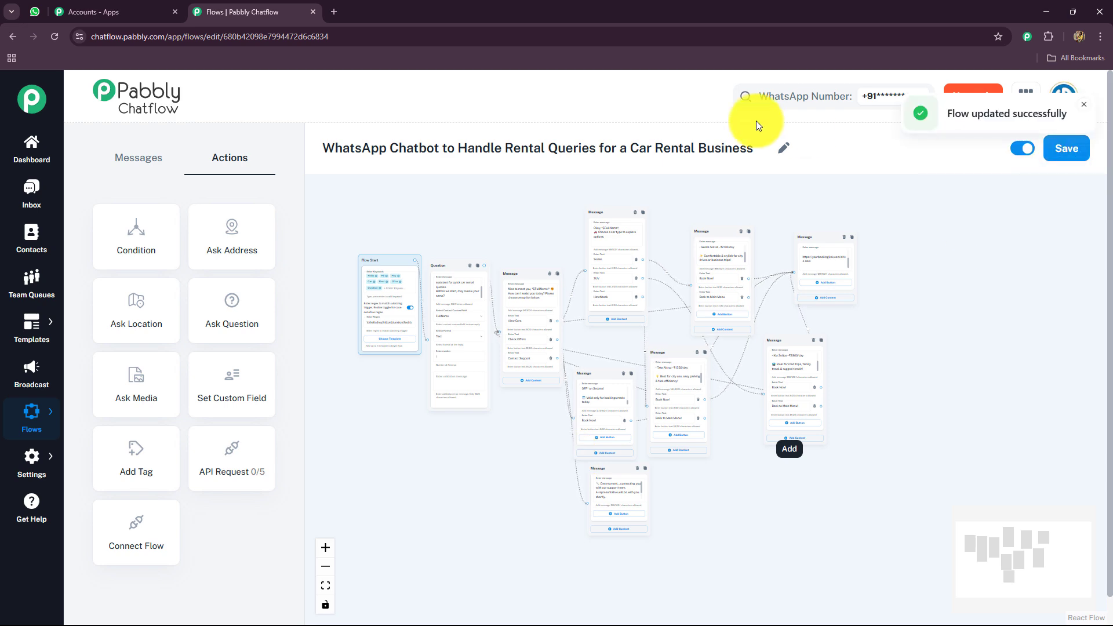
{"action": "scroll", "coordinate": [462, 497], "scroll_direction": "up", "scroll_amount": 3}
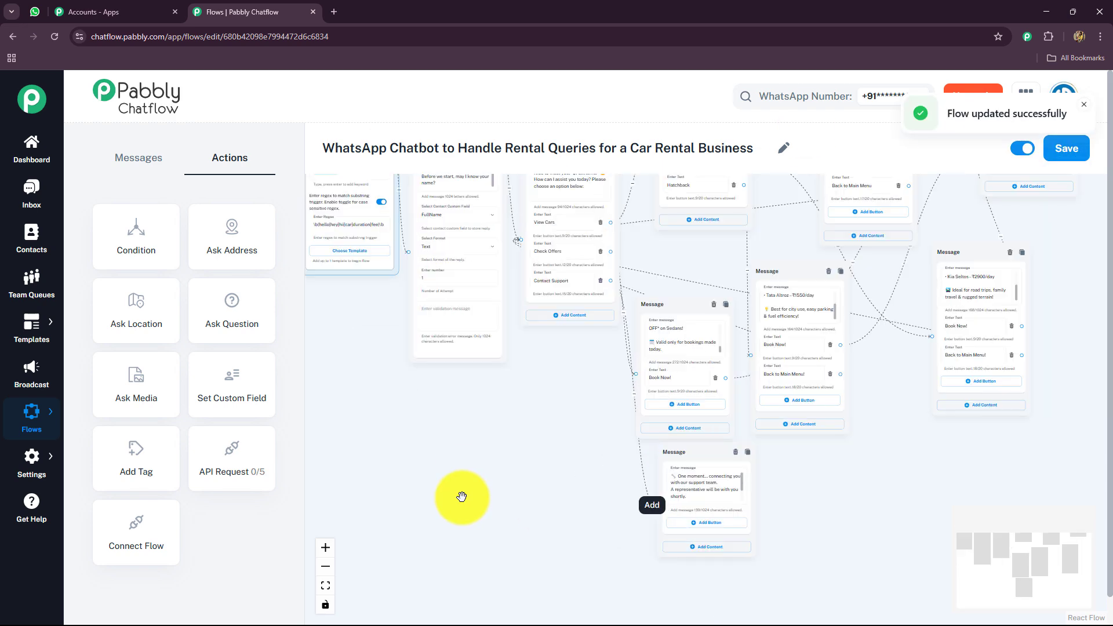
{"action": "scroll", "coordinate": [549, 537], "scroll_direction": "down", "scroll_amount": 3}
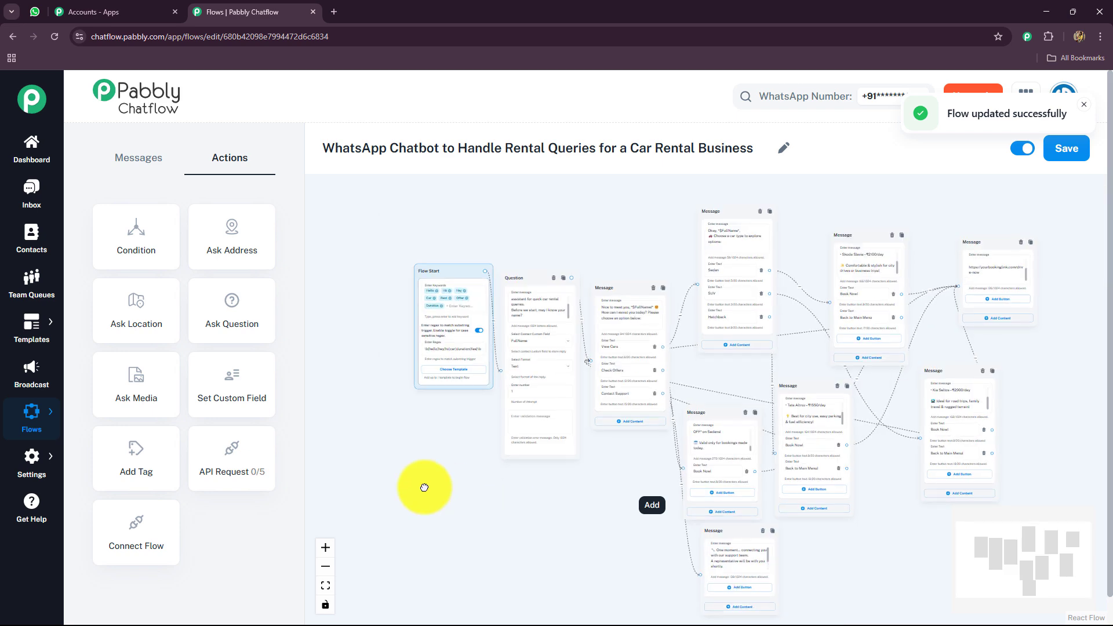
{"action": "scroll", "coordinate": [432, 484], "scroll_direction": "up", "scroll_amount": 1}
{"action": "scroll", "coordinate": [551, 493], "scroll_direction": "down", "scroll_amount": 1}
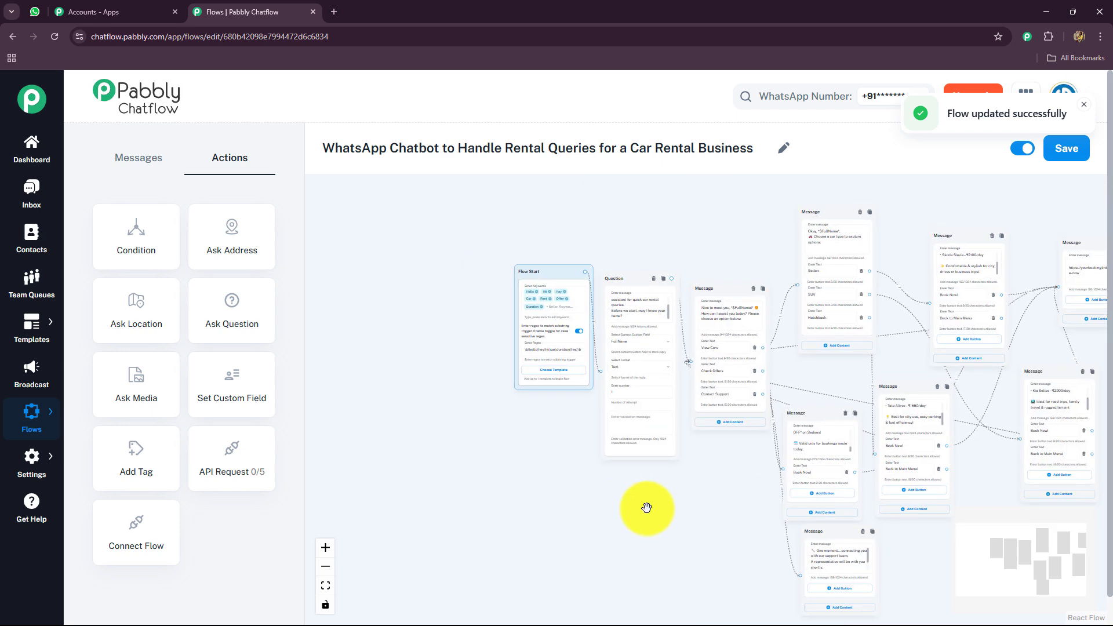
{"action": "left_click_drag", "start_coordinate": [647, 508], "coordinate": [492, 466]}
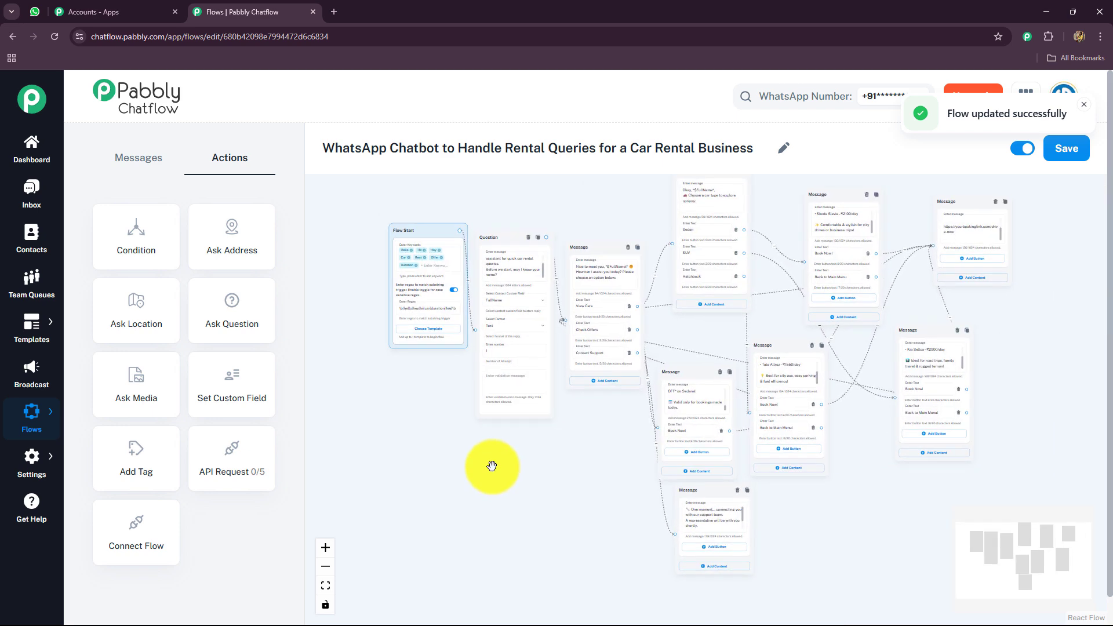
- Switch to WhatsApp, send "Hello, please let me know the rent of the car?" to Pabbly Chatflow, and answer the name question with "New Customer"
{"action": "key", "text": "ctrl+1"}
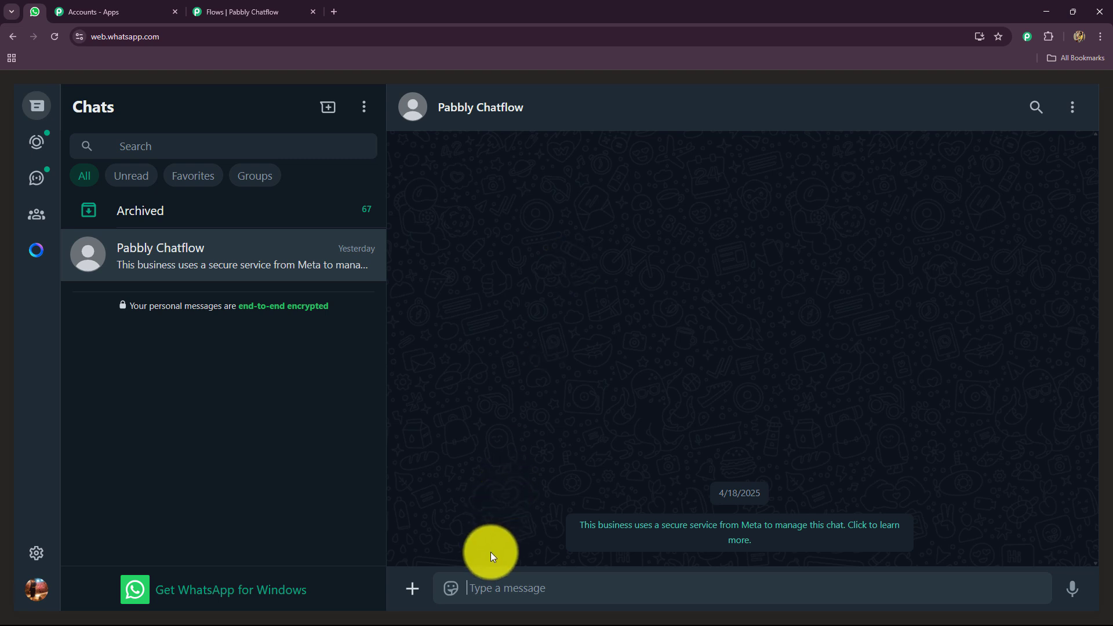
{"action": "left_click", "coordinate": [492, 587]}
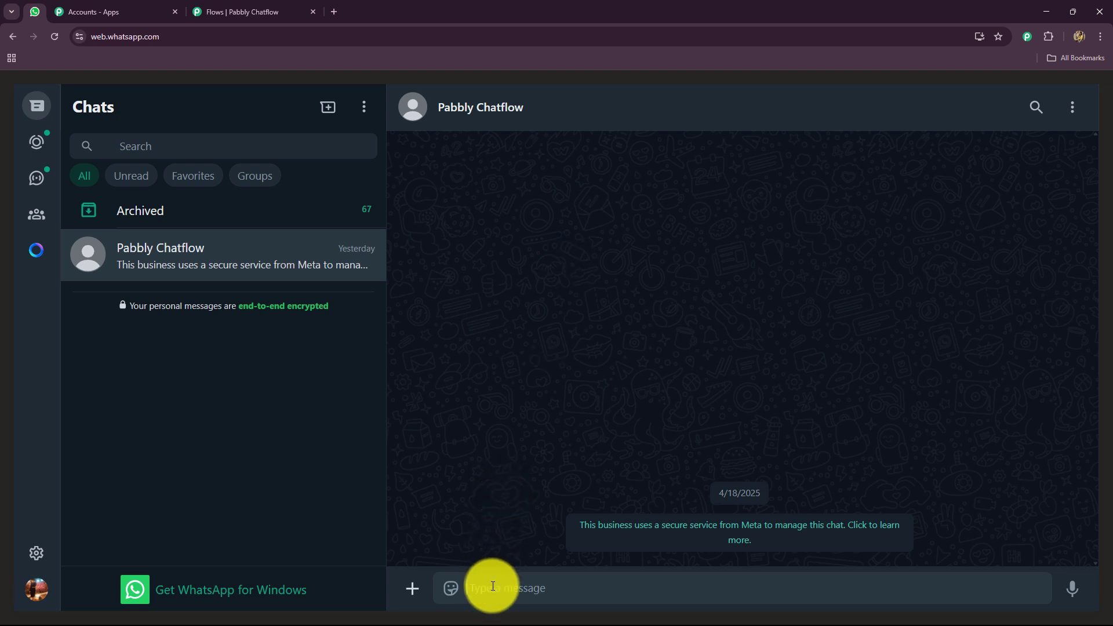
{"action": "type", "text": "Hello please let me know the rent of the car?"}
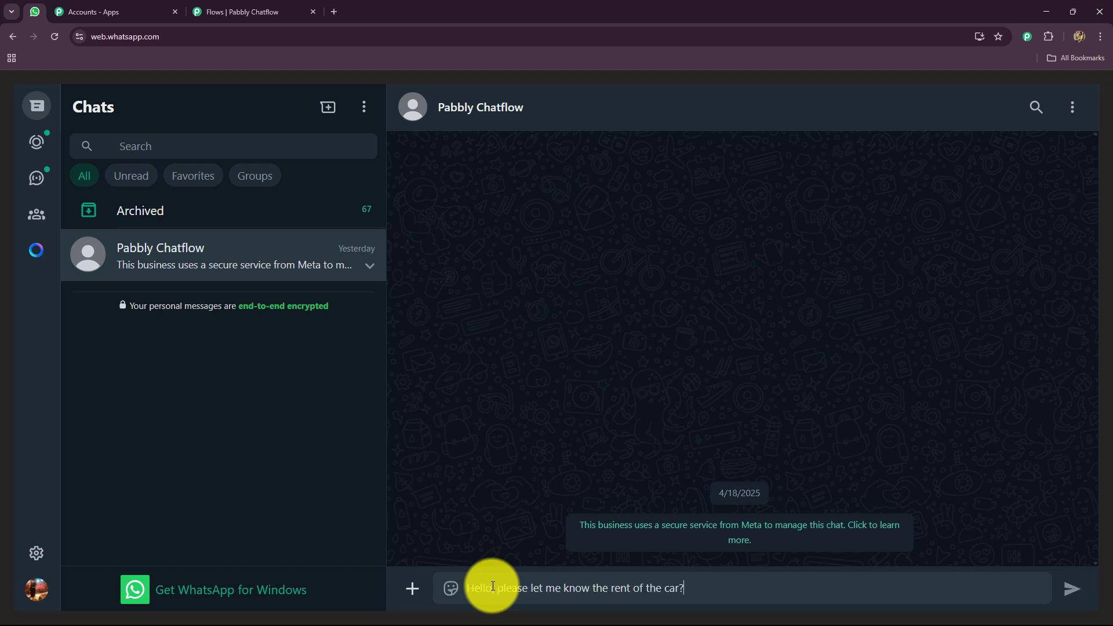
{"action": "key", "text": "Return"}
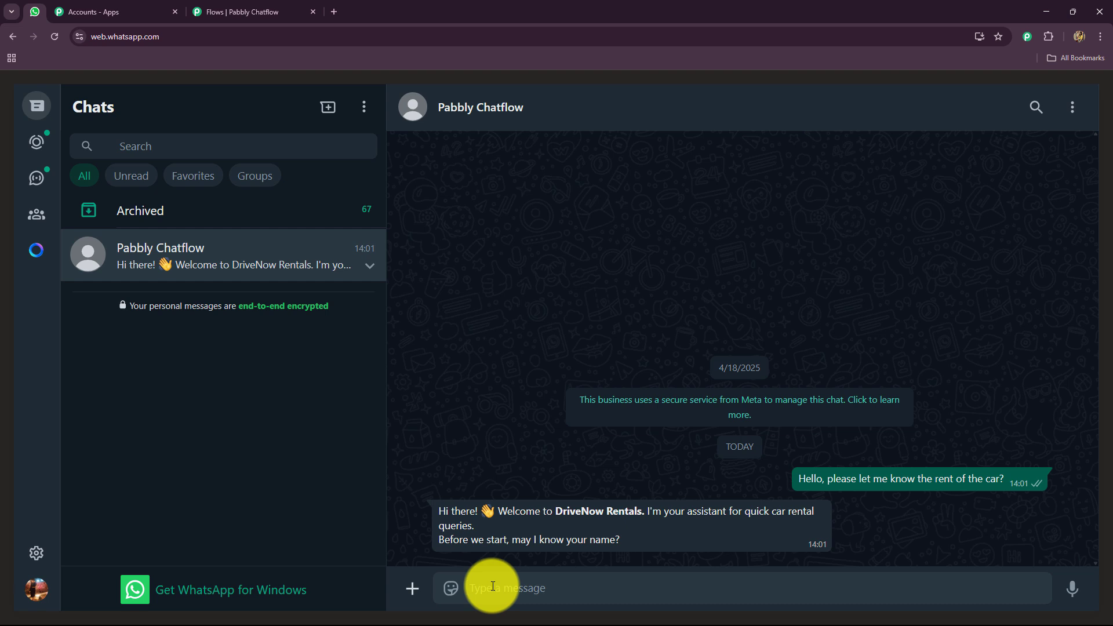
{"action": "type", "text": "New Customer"}
{"action": "key", "text": "Return"}
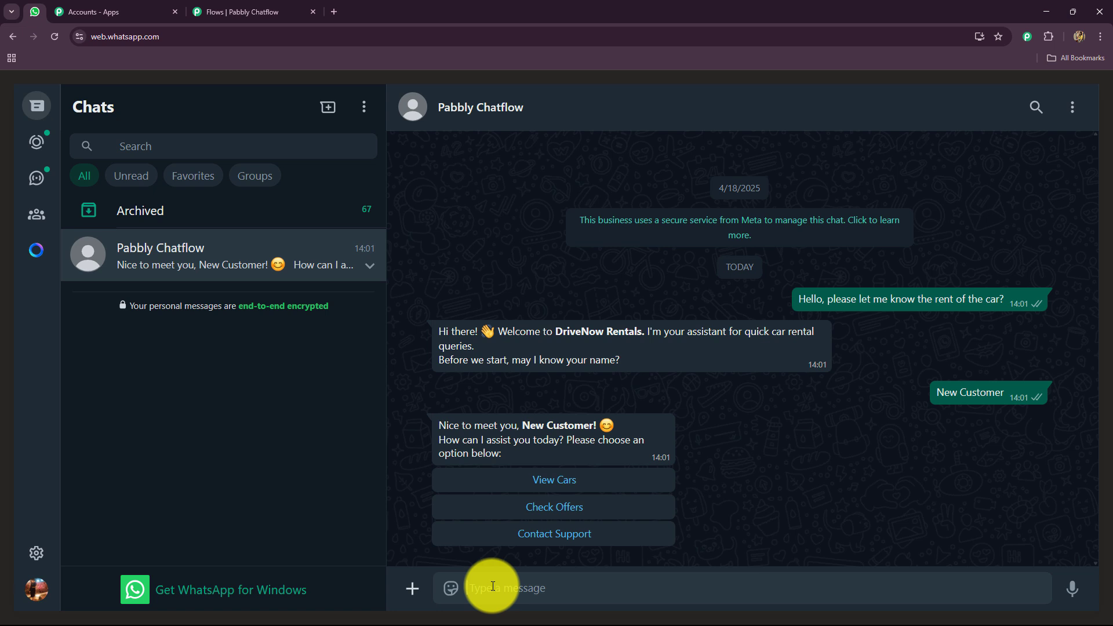
- Test the car booking path by answering the chatbot with View Cars, Sedan and Book Now!
{"action": "left_click", "coordinate": [555, 485]}
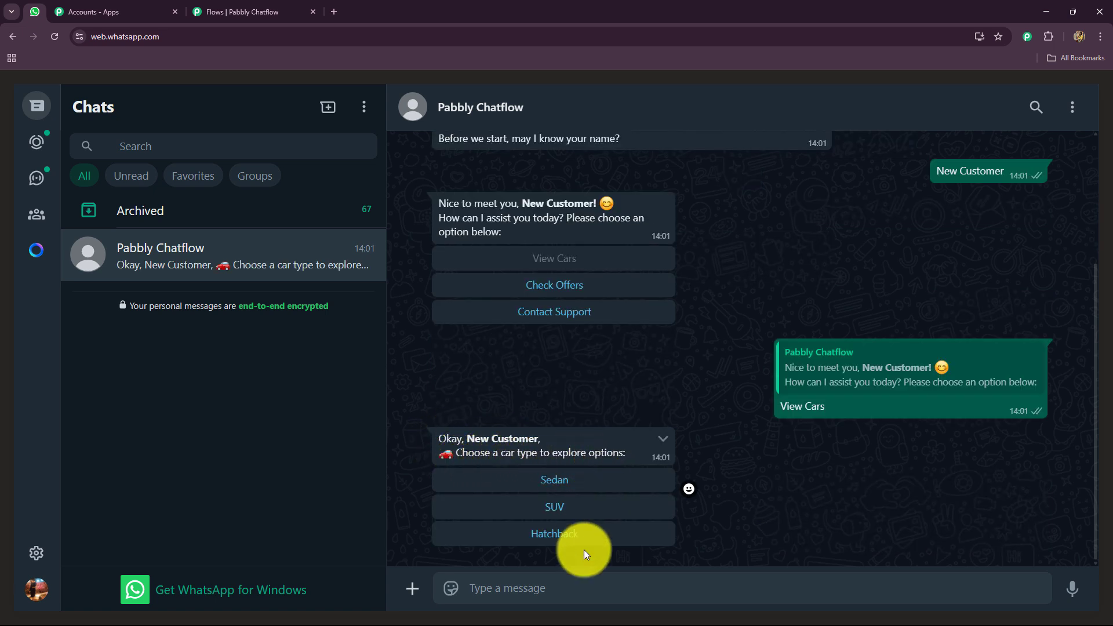
{"action": "left_click", "coordinate": [551, 479]}
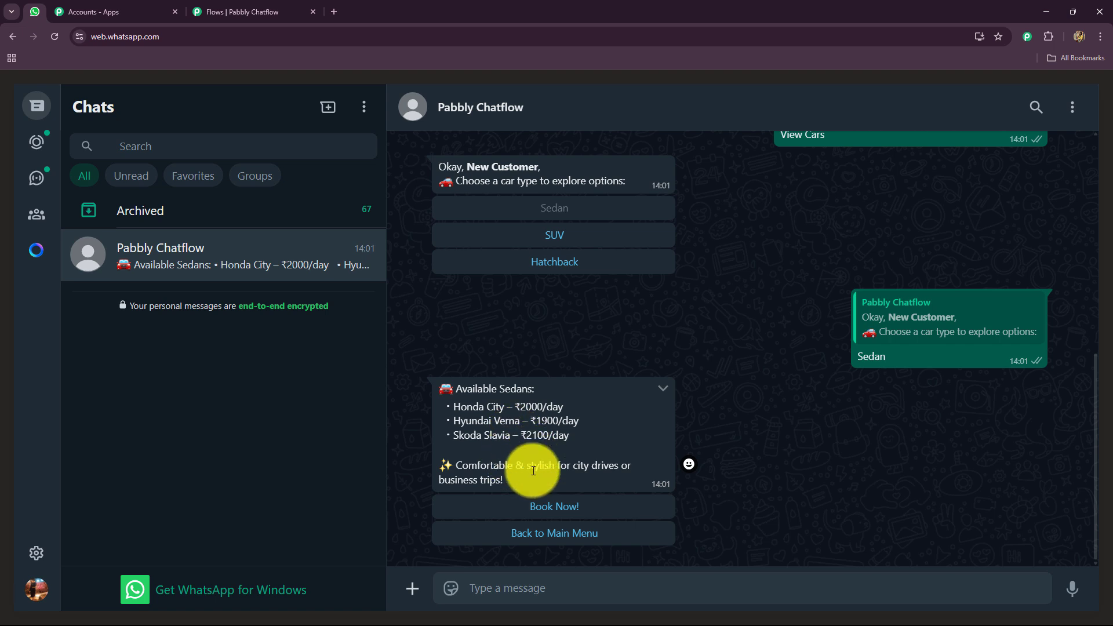
{"action": "left_click", "coordinate": [534, 508]}
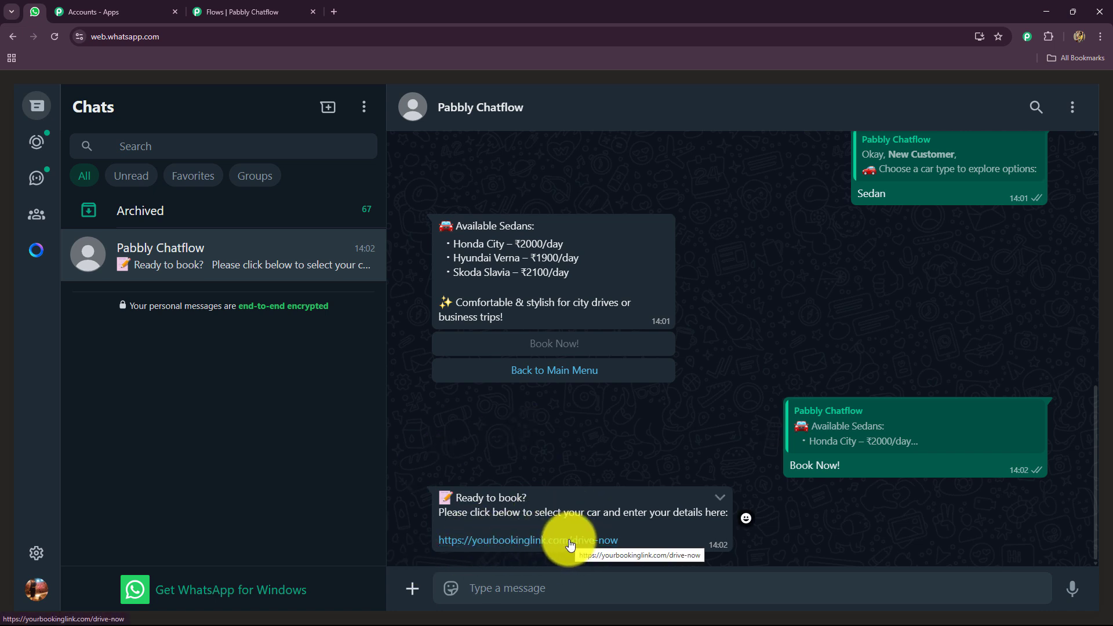
- Review the test conversation from its greeting to the booking reply, and switch to Pabbly Chatflow to view the whole flow
{"action": "left_click_drag", "start_coordinate": [519, 243], "coordinate": [547, 272]}
{"action": "scroll", "coordinate": [697, 451], "scroll_direction": "up", "scroll_amount": 10}
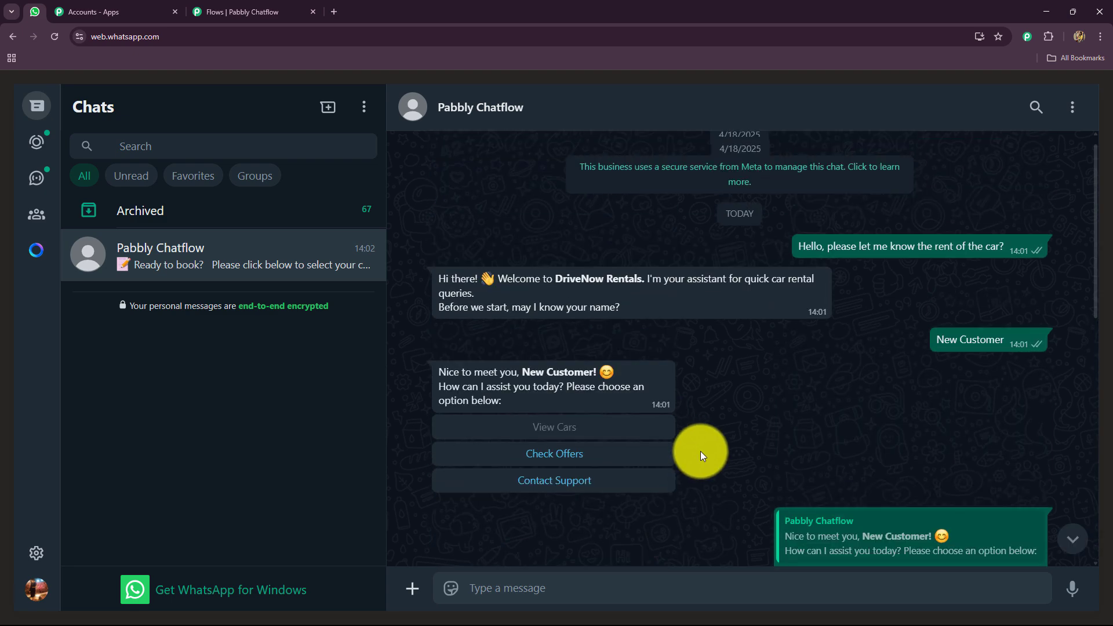
{"action": "scroll", "coordinate": [700, 451], "scroll_direction": "down", "scroll_amount": 8}
{"action": "scroll", "coordinate": [701, 450], "scroll_direction": "down", "scroll_amount": 3}
{"action": "left_click", "coordinate": [261, 13]}
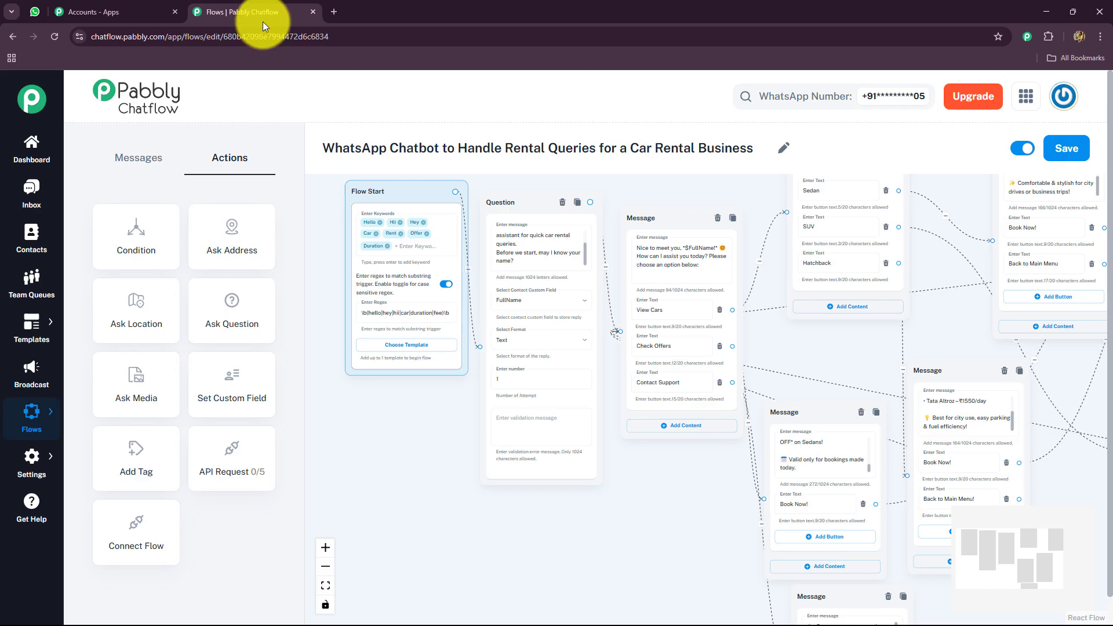
{"action": "scroll", "coordinate": [518, 497], "scroll_direction": "down", "scroll_amount": 4}
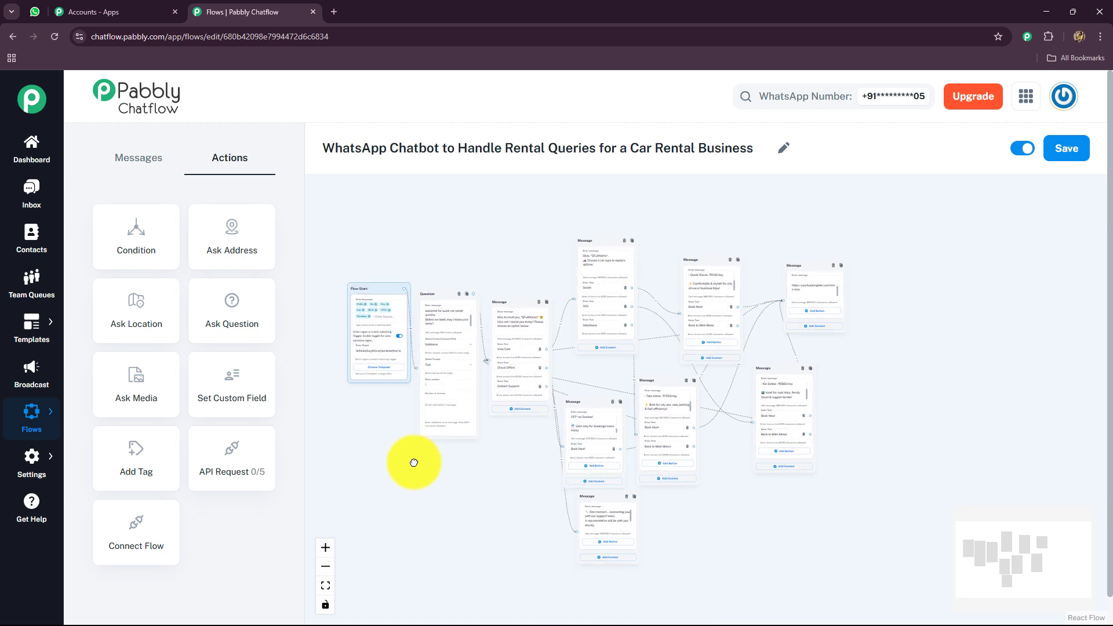